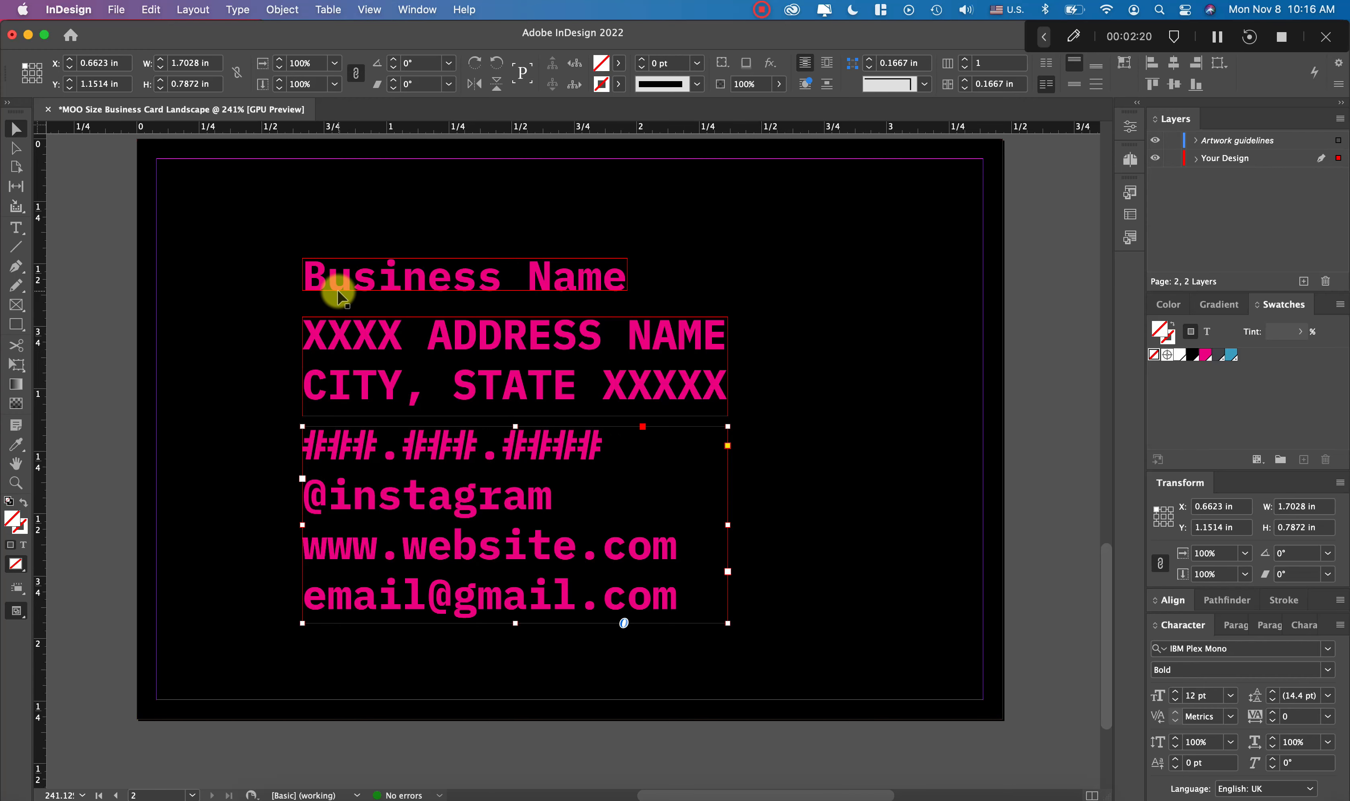
# Preview the card without guides and move the Business Name text up, leaving a gap above the address
pyautogui.hscroll(-3, 394, 315)
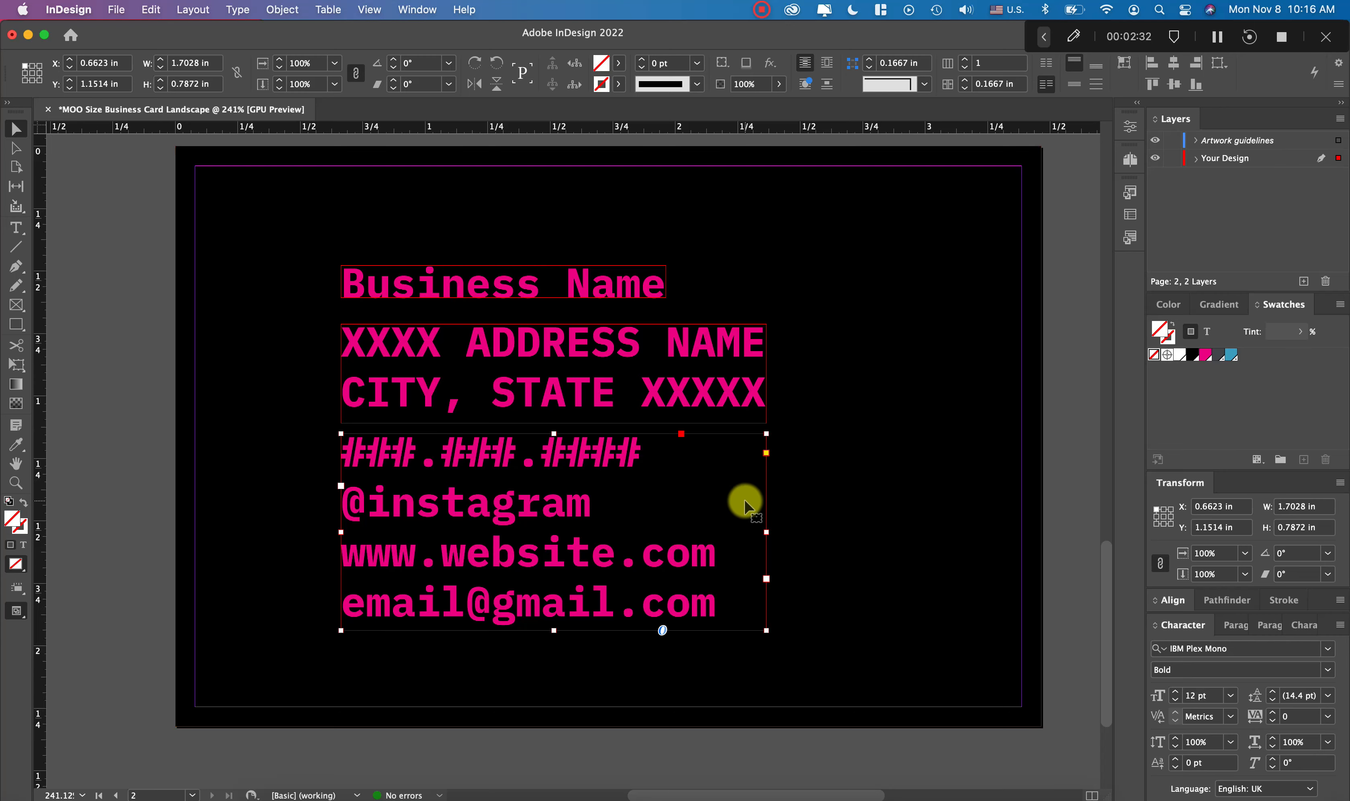
pyautogui.press('w')
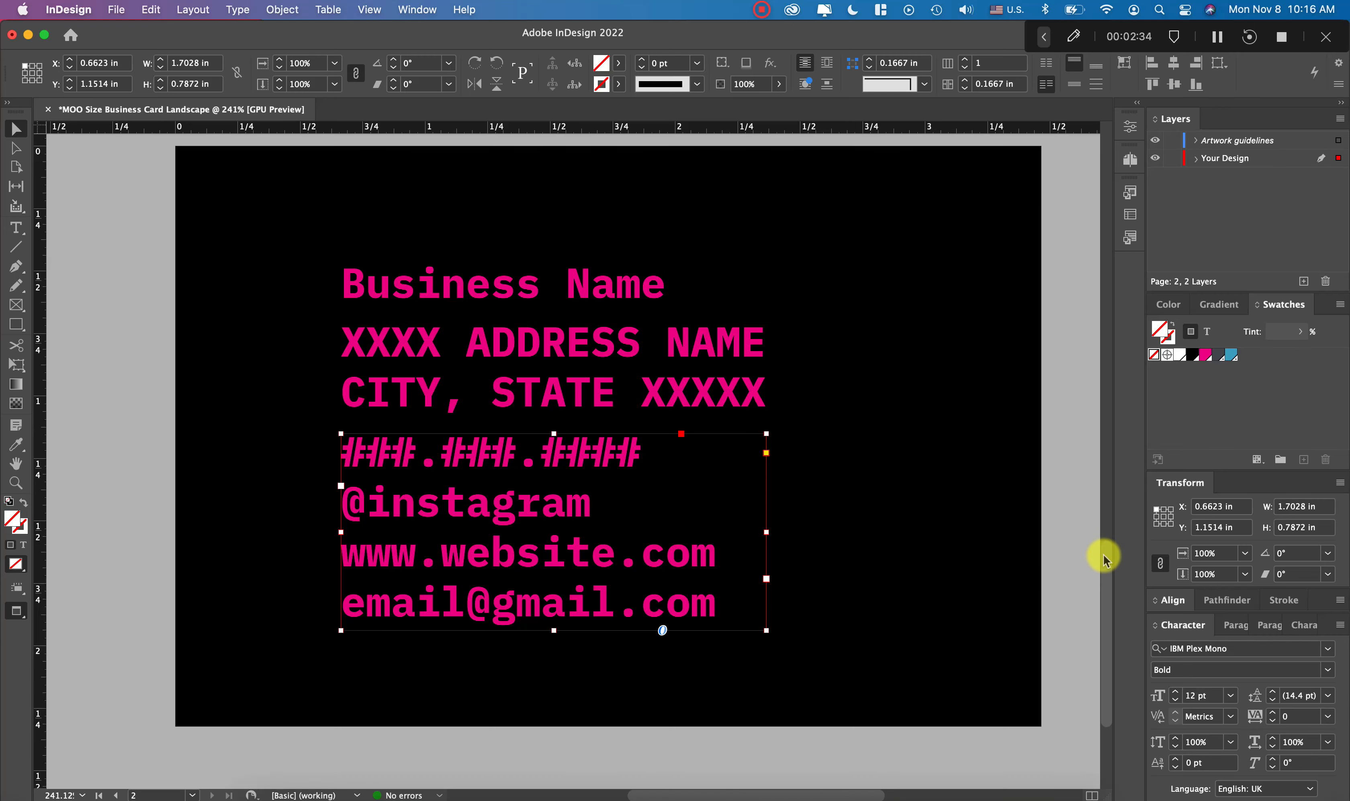
pyautogui.click(1079, 551)
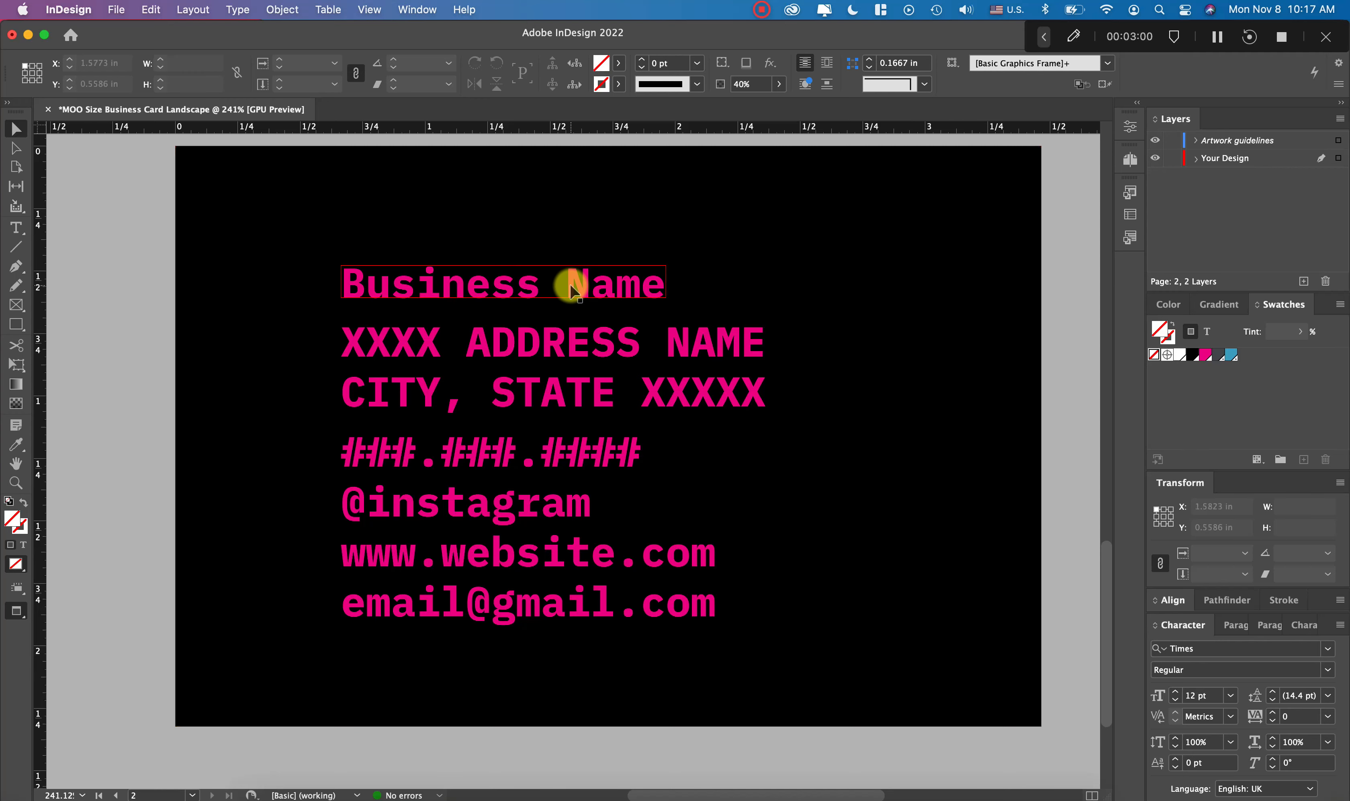
pyautogui.moveTo(573, 288); pyautogui.dragTo(569, 224)
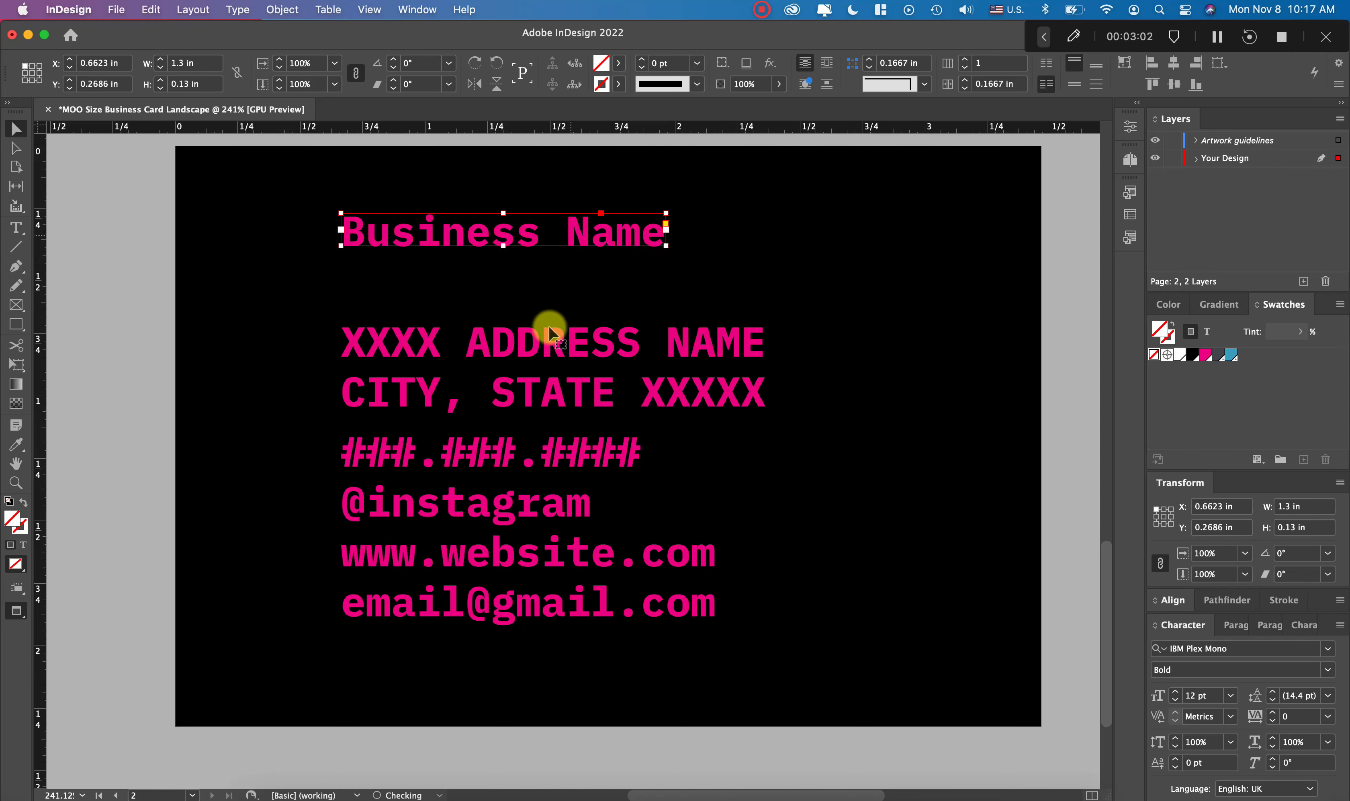
pyautogui.click(785, 769)
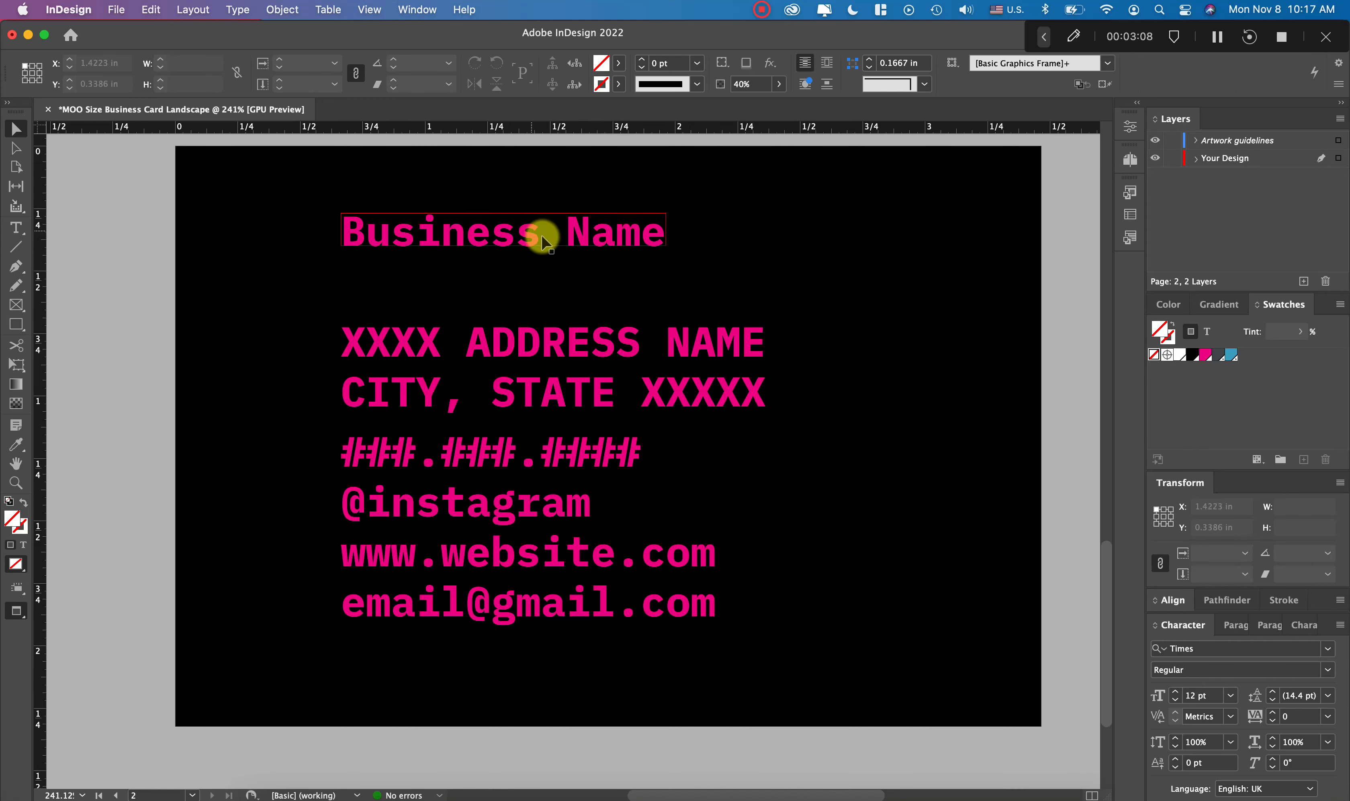
# Set the address and contact text to 10 pt and fit their frames to the text
pyautogui.click(583, 552)
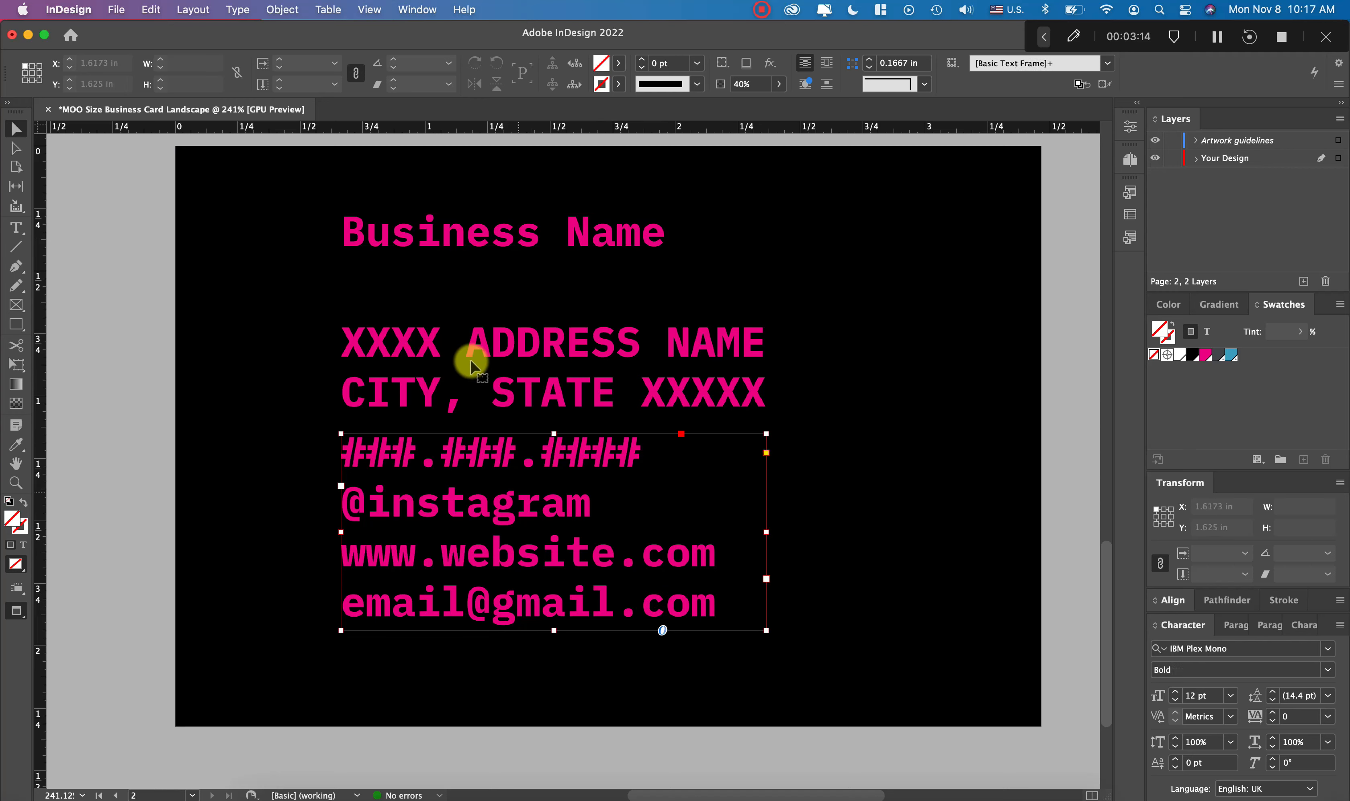
pyautogui.keyDown('shift'); pyautogui.click(472, 353); pyautogui.keyUp('shift')
pyautogui.click(1174, 700)
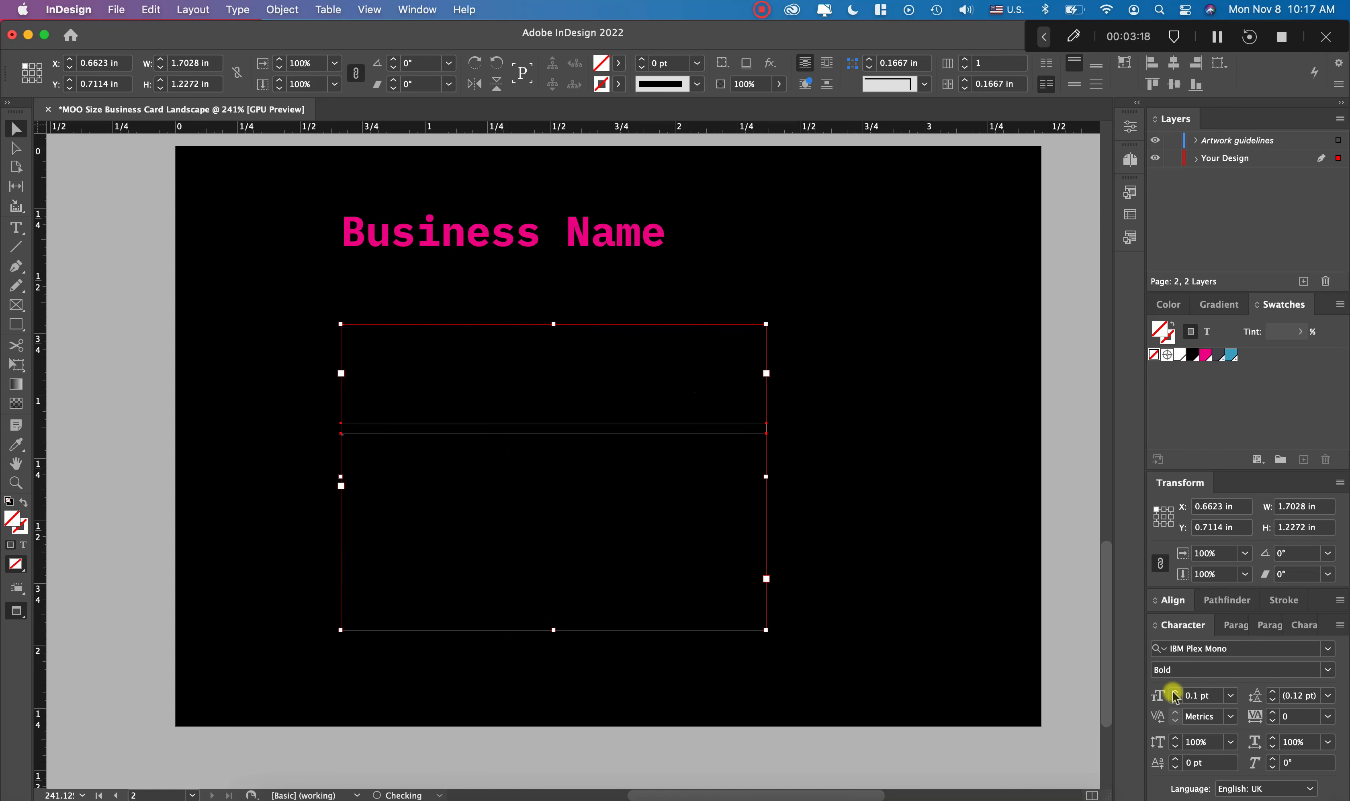
pyautogui.click(1173, 699)
pyautogui.click(657, 680)
pyautogui.click(754, 629)
pyautogui.doubleClick(766, 630)
pyautogui.click(660, 323)
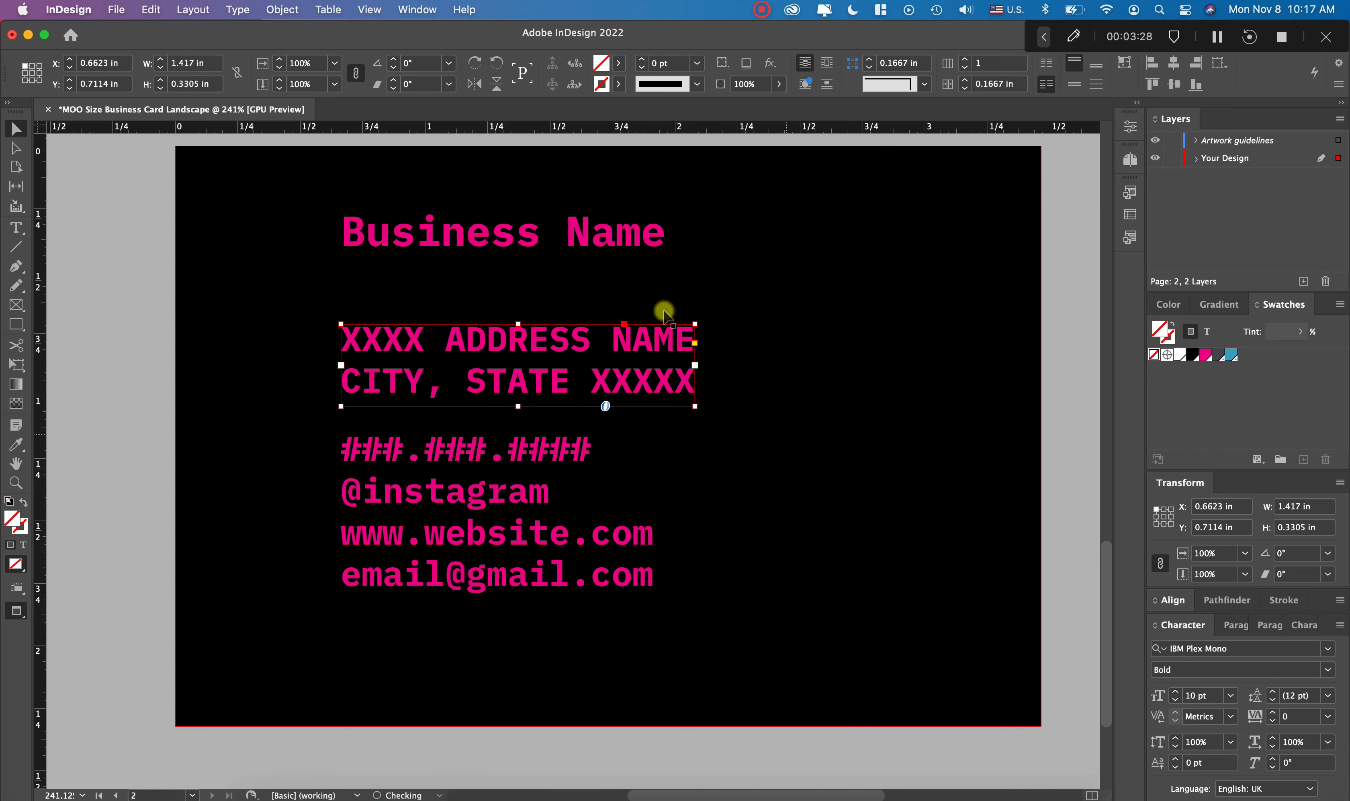
# Set the business name in all caps and scale it up to about 2.65 in wide near the card's top
pyautogui.click(655, 235)
pyautogui.click(1339, 625)
pyautogui.click(1233, 677)
pyautogui.moveTo(666, 245); pyautogui.dragTo(890, 268)
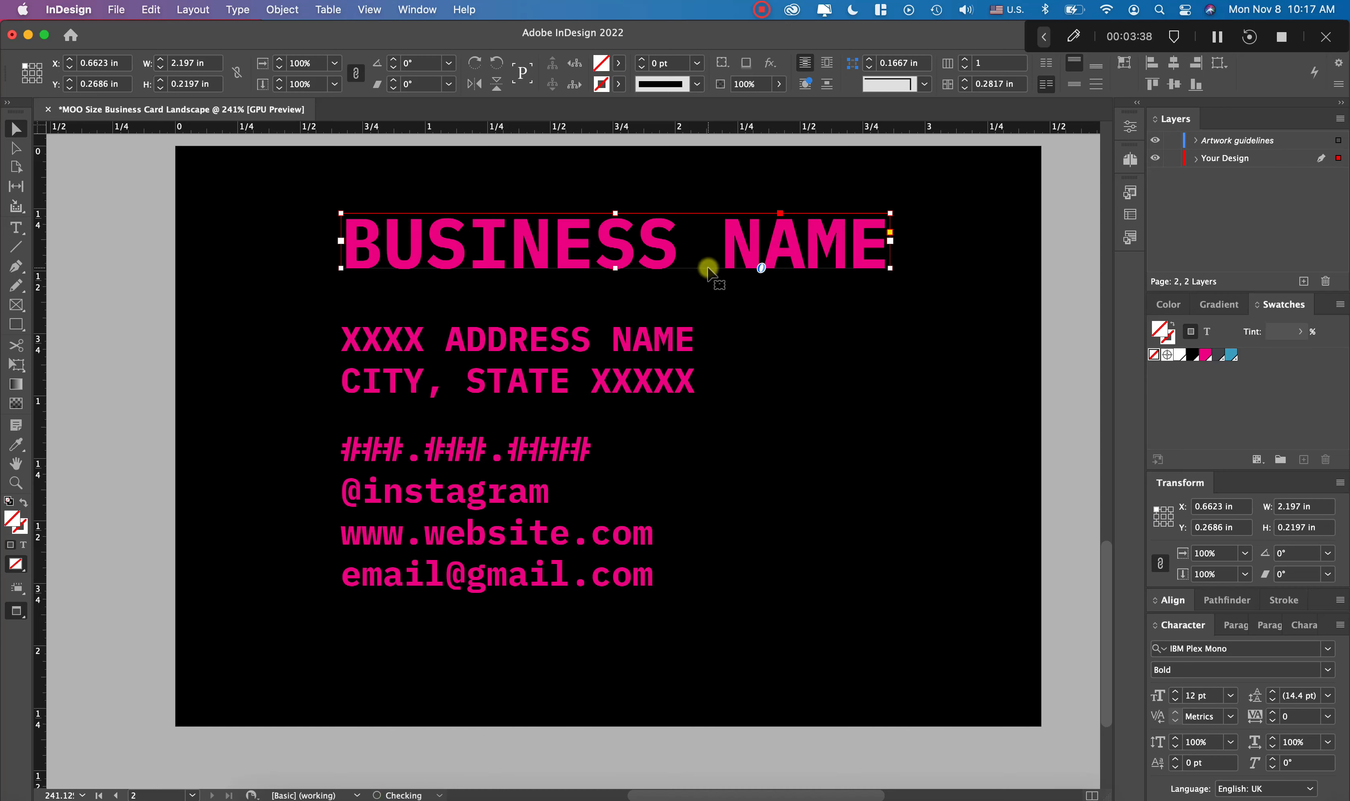
pyautogui.moveTo(732, 258); pyautogui.dragTo(844, 231)
pyautogui.moveTo(454, 242); pyautogui.dragTo(437, 253)
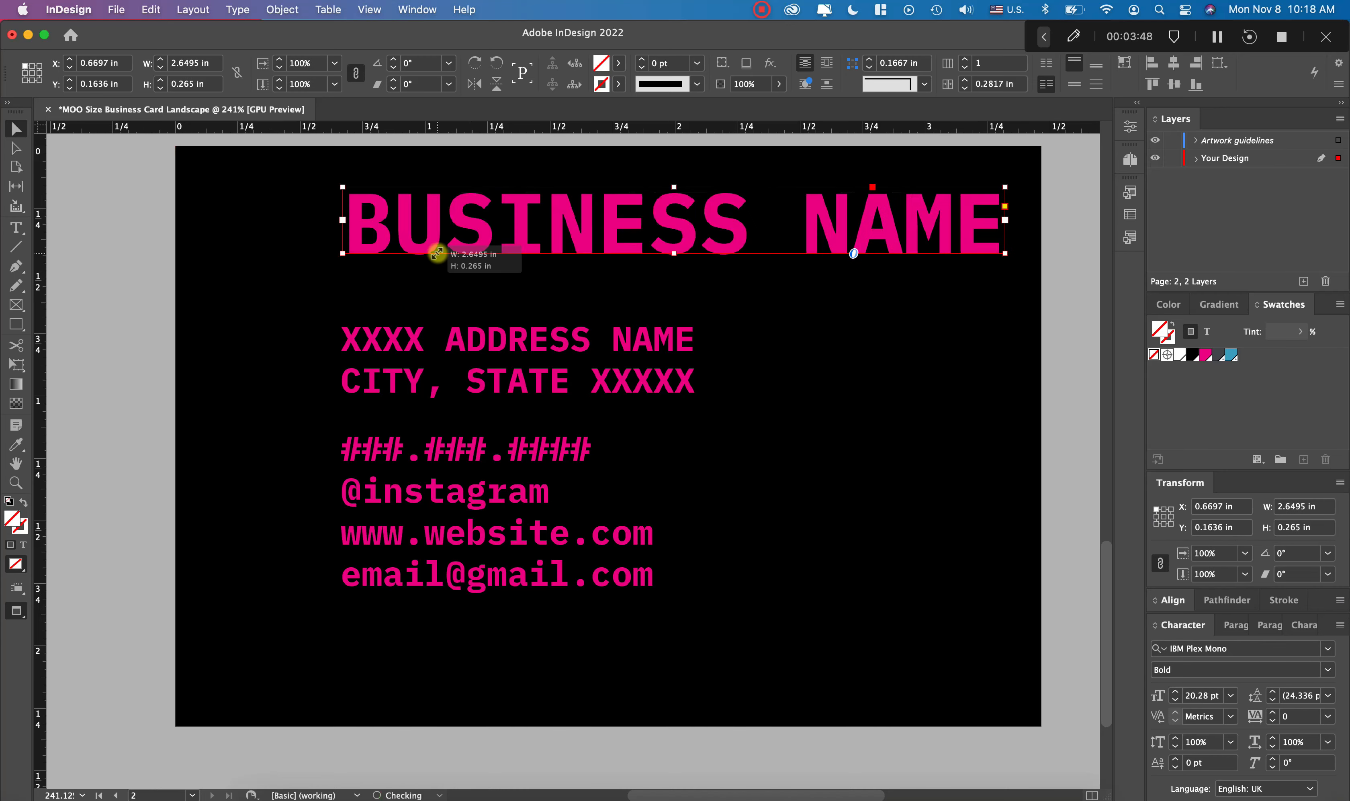
# Move the address and contact blocks together to the card's lower-left area
pyautogui.click(408, 383)
pyautogui.keyDown('shift'); pyautogui.click(408, 460); pyautogui.keyUp('shift')
pyautogui.moveTo(406, 406); pyautogui.dragTo(280, 485)
pyautogui.click(287, 733)
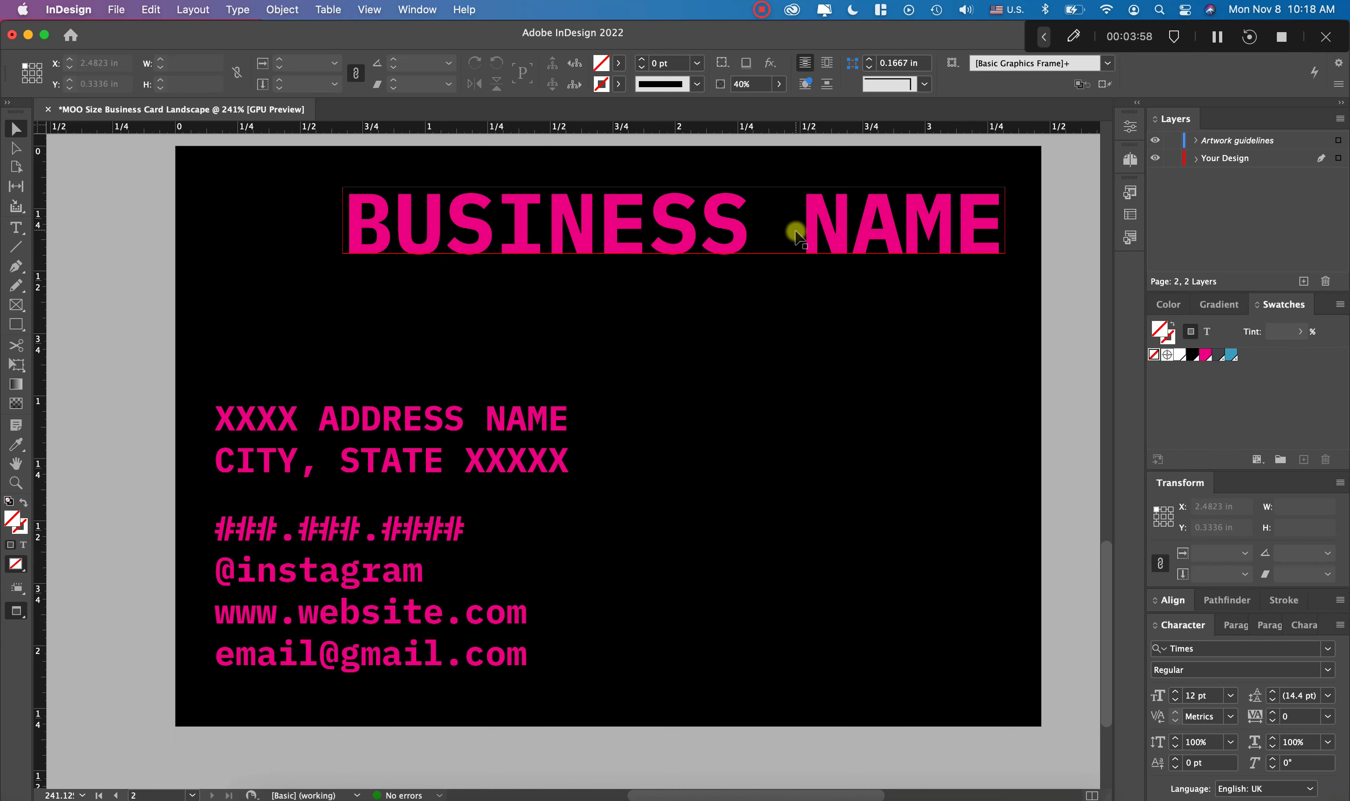
# Centre the business name across the upper part of the card and shift the address and contact blocks to about X 0.52 in
pyautogui.moveTo(796, 231); pyautogui.dragTo(735, 273)
pyautogui.click(478, 462)
pyautogui.keyDown('shift'); pyautogui.click(382, 560); pyautogui.keyUp('shift')
pyautogui.moveTo(383, 561); pyautogui.dragTo(474, 560)
# Draw a vertical magenta line about 1.03 in long beside the address and contact blocks with the Pen tool
pyautogui.press('p')
pyautogui.click(277, 403)
pyautogui.keyDown('shift'); pyautogui.click(277, 660); pyautogui.keyUp('shift')
pyautogui.click(641, 59)
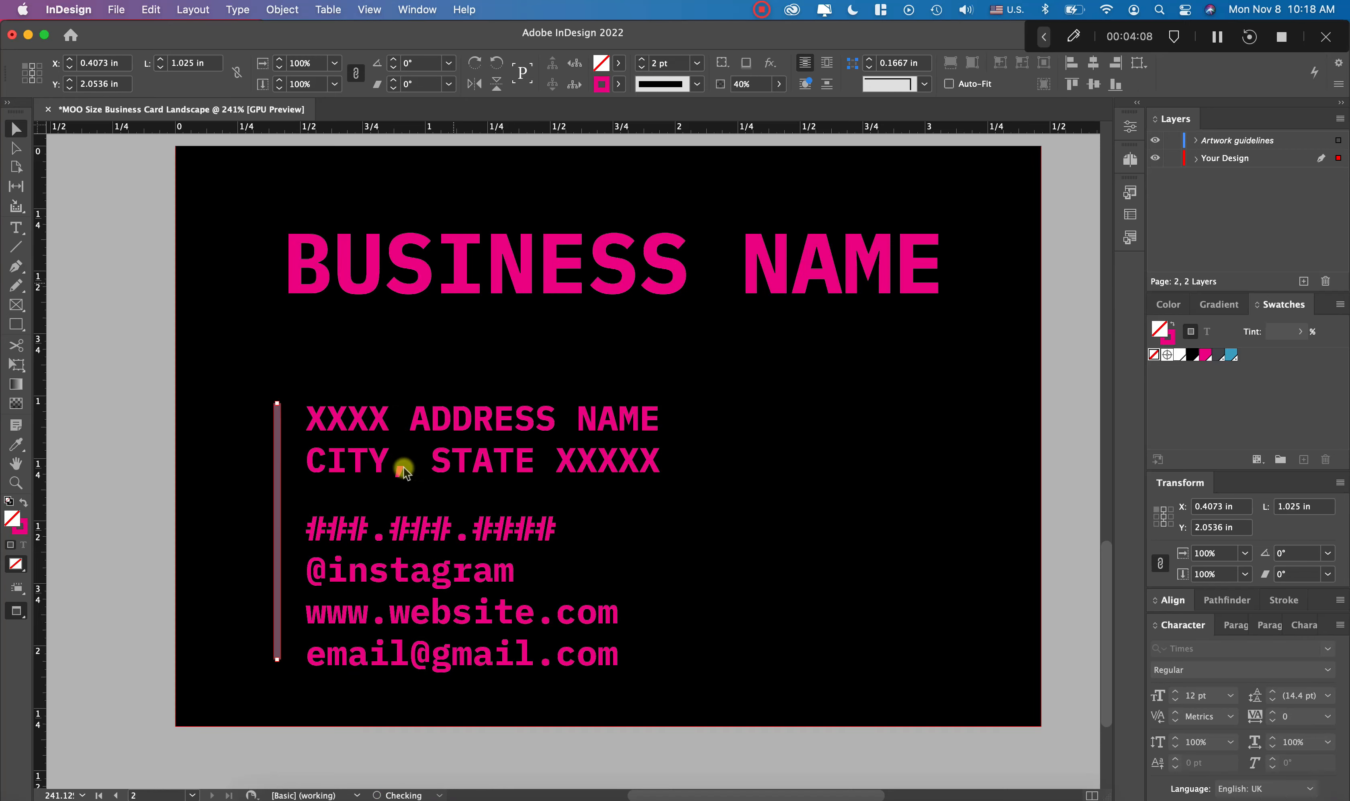
# Lengthen the vertical line to span the address and contact text, with a 1 pt stroke and 100% opacity
pyautogui.press('a')
pyautogui.moveTo(277, 659); pyautogui.dragTo(277, 670)
pyautogui.click(160, 59)
pyautogui.click(778, 84)
pyautogui.moveTo(728, 102); pyautogui.dragTo(775, 101)
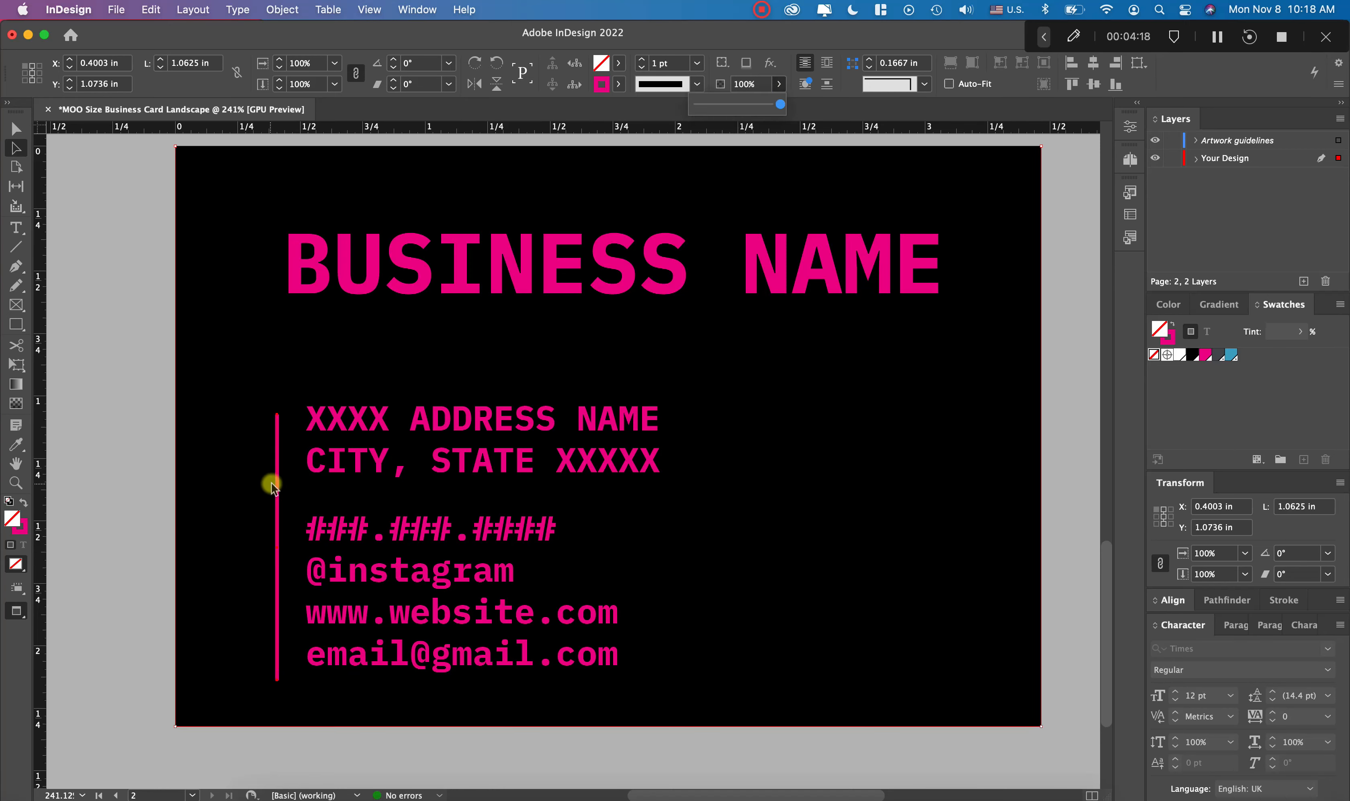
pyautogui.moveTo(276, 485); pyautogui.dragTo(275, 475)
pyautogui.click(160, 59)
# Set the address and contact text to Regular at 8 pt and nudge both blocks slightly down
pyautogui.click(571, 554)
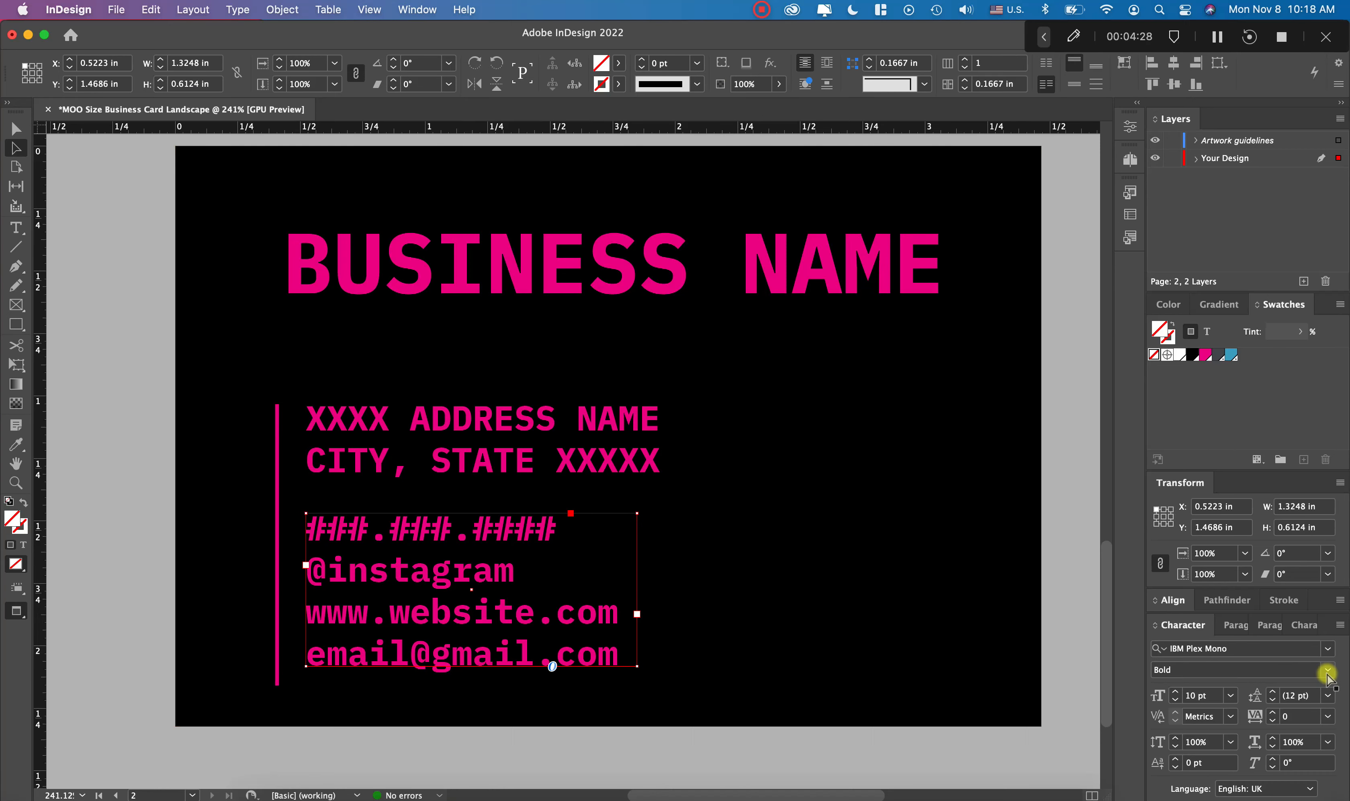
pyautogui.click(1327, 670)
pyautogui.keyDown('shift'); pyautogui.click(482, 455); pyautogui.keyUp('shift')
pyautogui.click(1325, 671)
pyautogui.click(1211, 507)
pyautogui.click(1175, 700)
pyautogui.click(1175, 700)
pyautogui.click(767, 619)
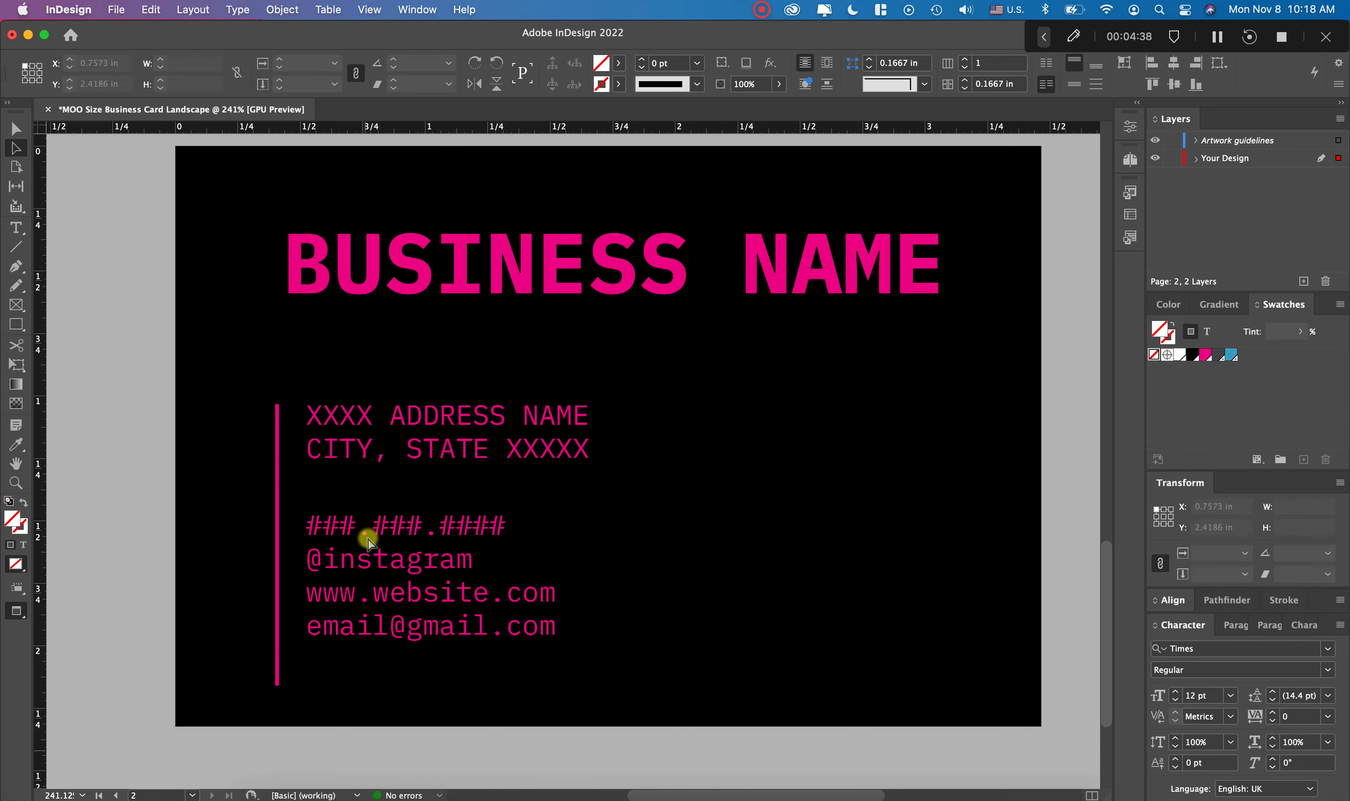
pyautogui.moveTo(424, 548); pyautogui.dragTo(424, 556)
pyautogui.moveTo(406, 405); pyautogui.dragTo(406, 412)
# Break BUSINESS NAME onto two lines, fit its frame to the text and move it toward the card's upper-left corner
pyautogui.doubleClick(672, 270)
pyautogui.click(749, 267)
pyautogui.press('BackSpace')
pyautogui.press('Return')
pyautogui.press('Escape')
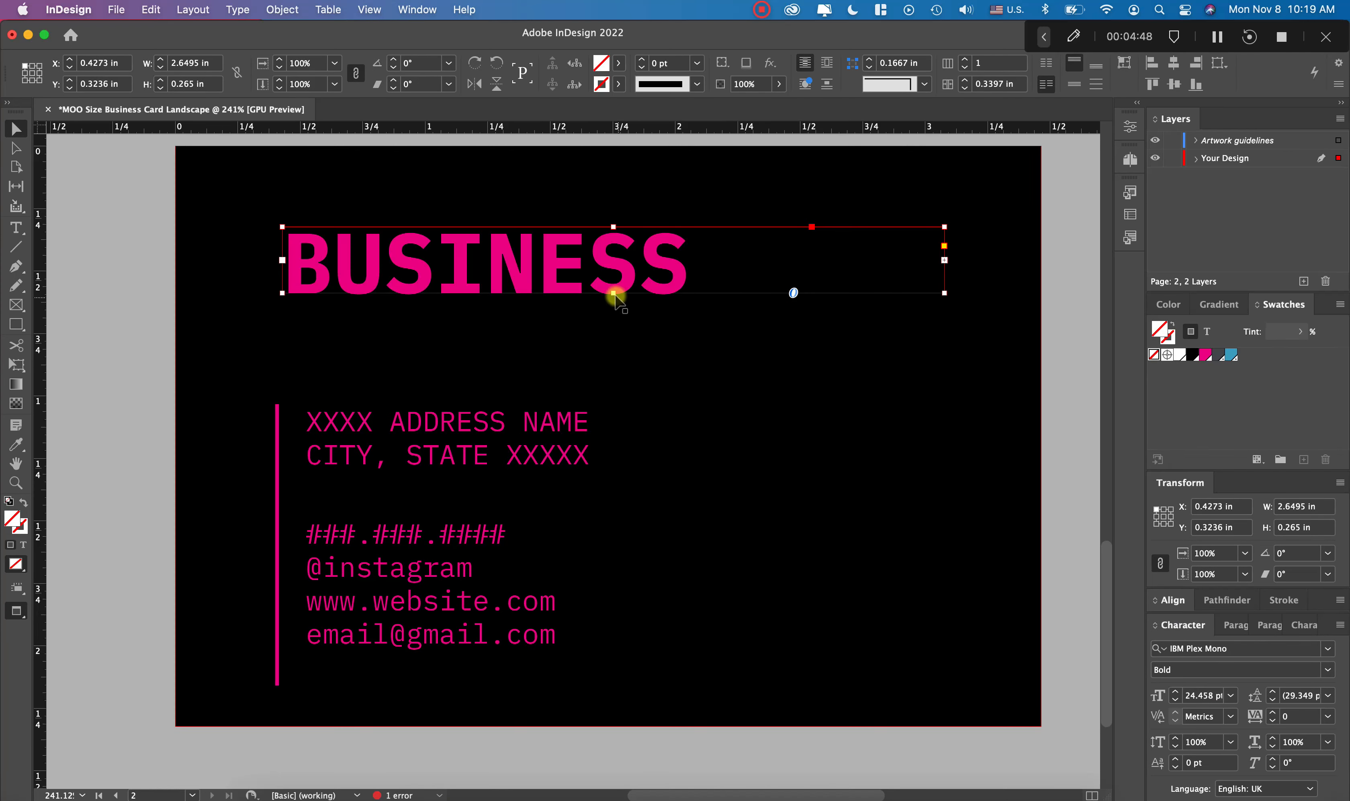
pyautogui.doubleClick(613, 294)
pyautogui.doubleClick(946, 312)
pyautogui.moveTo(362, 286); pyautogui.dragTo(332, 270)
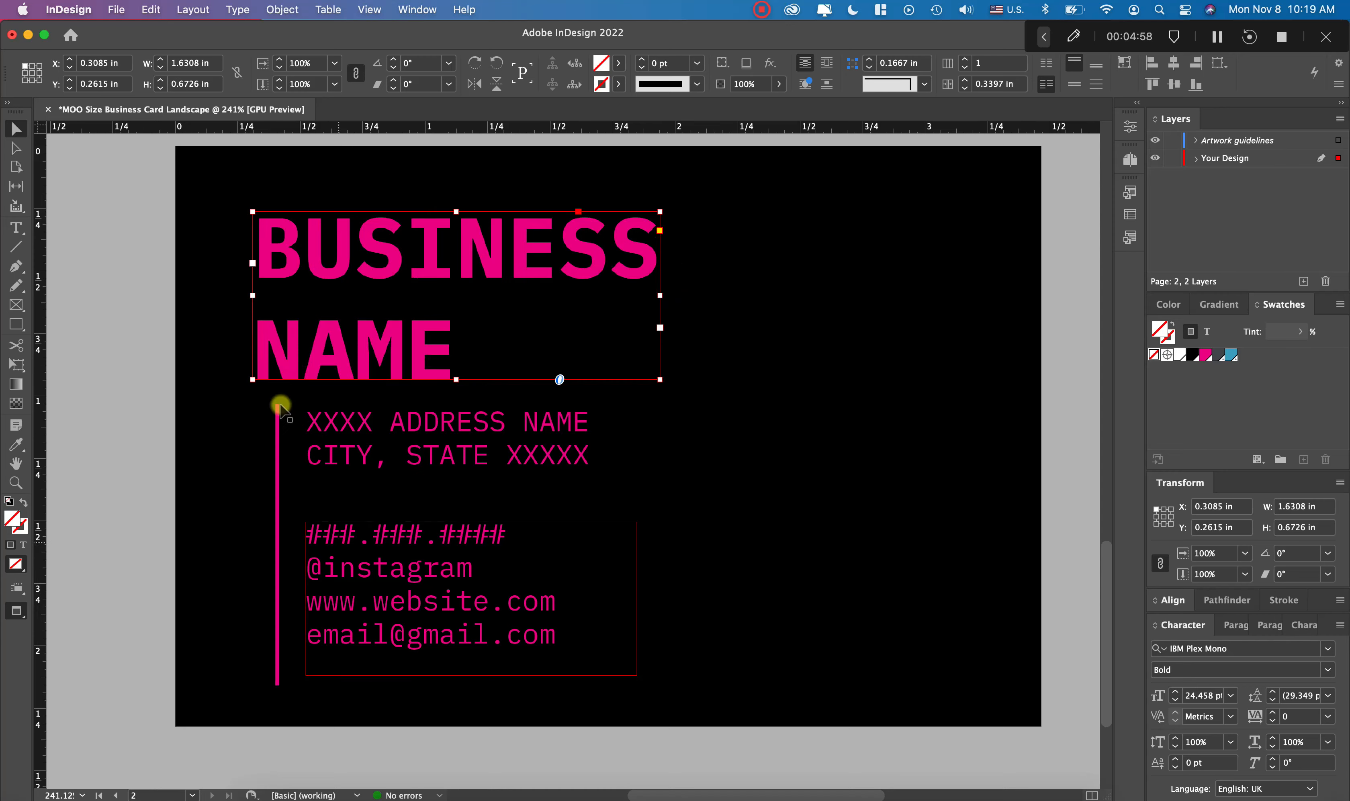
# Duplicate the business name text, replace the copy's wording with "NAME | TITLE" and set it to 10 pt
pyautogui.moveTo(379, 350); pyautogui.dragTo(794, 484)
pyautogui.doubleClick(795, 482)
pyautogui.press('super+a')
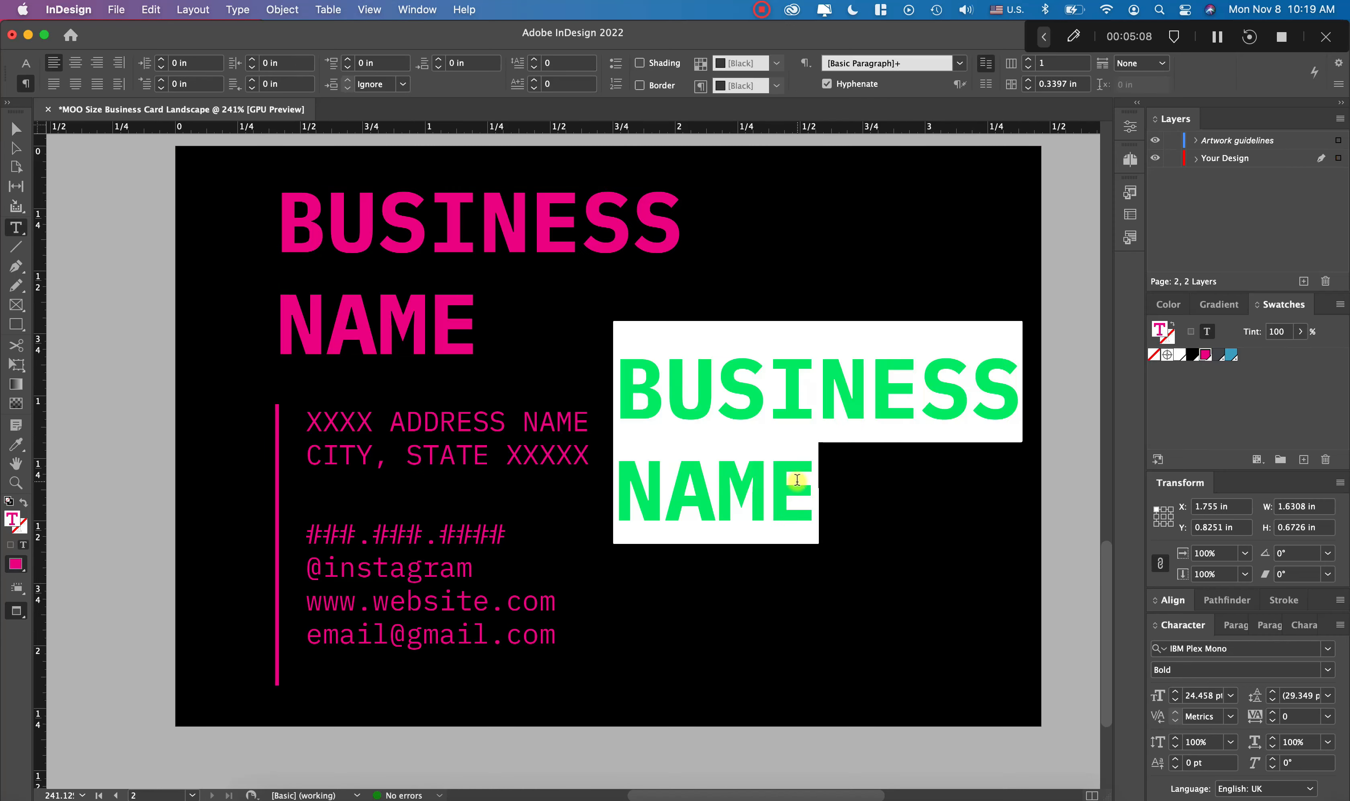
pyautogui.write('NAME | TITLE')
pyautogui.press('Escape')
pyautogui.doubleClick(1187, 697)
pyautogui.write('10')
pyautogui.press('Return')
# Make TITLE italic, replace NAME with "FIRST LAST NAME" and widen the frame so the text fits on one line
pyautogui.doubleClick(811, 367)
pyautogui.doubleClick(811, 368)
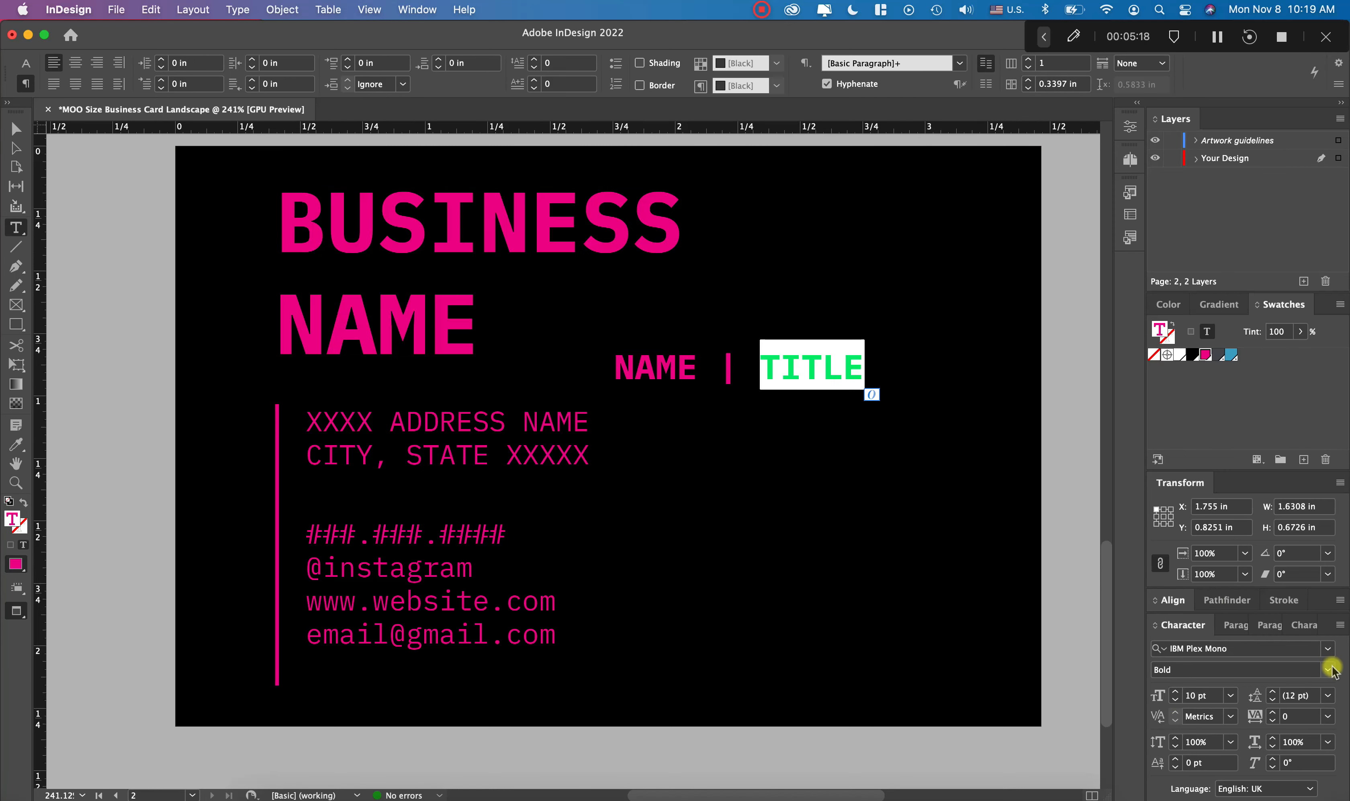
pyautogui.click(1328, 670)
pyautogui.click(1196, 523)
pyautogui.moveTo(697, 367); pyautogui.dragTo(563, 358)
pyautogui.write('FIRST LAST NAME')
pyautogui.press('Escape')
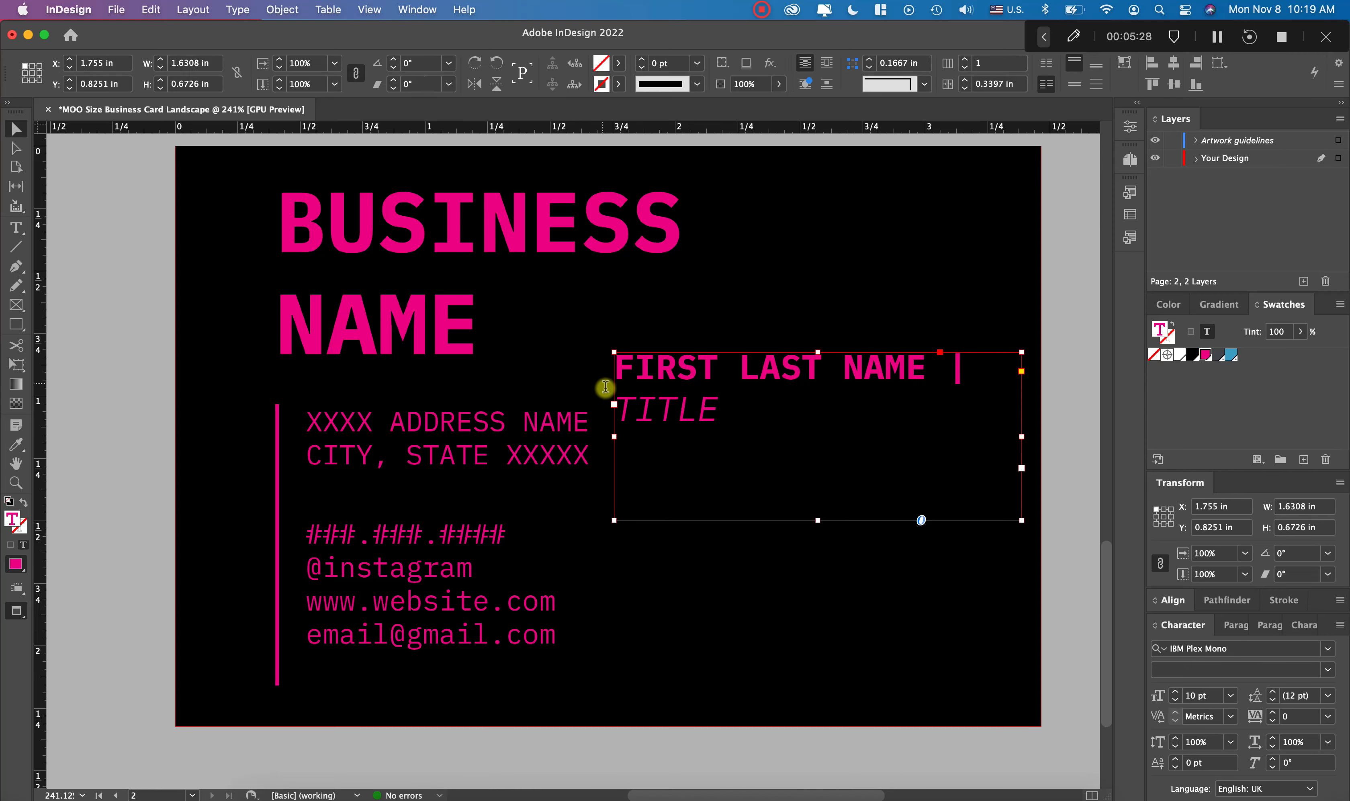
pyautogui.moveTo(615, 436); pyautogui.dragTo(494, 437)
# Set the business name to 10 pt and remove its line break
pyautogui.click(638, 263)
pyautogui.doubleClick(1183, 699)
pyautogui.write('10')
pyautogui.press('Return')
pyautogui.doubleClick(275, 242)
pyautogui.press('BackSpace')
pyautogui.press('Escape')
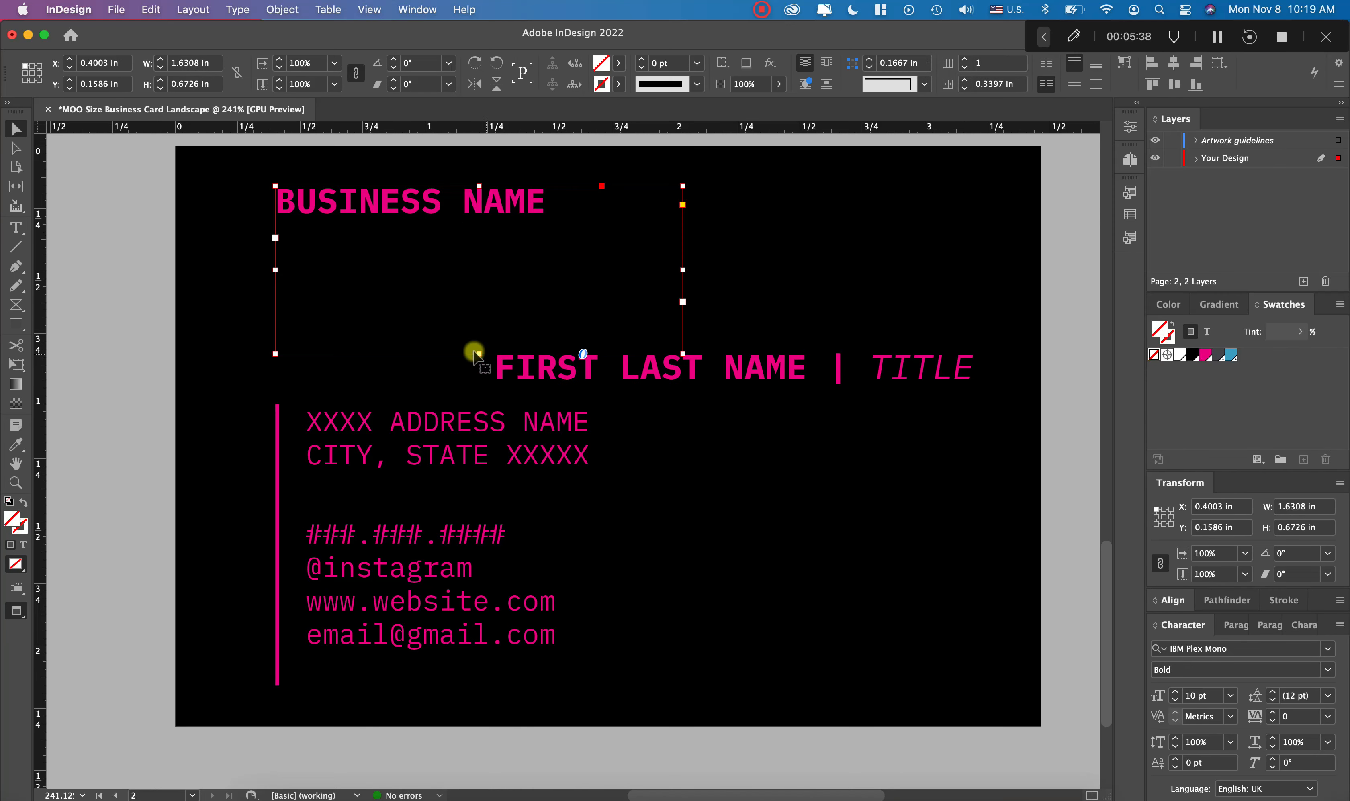
# Tighten the business name frame and place it at the card's lower right, then move the name and title line to the top
pyautogui.moveTo(474, 353); pyautogui.dragTo(474, 245)
pyautogui.moveTo(450, 219); pyautogui.dragTo(823, 641)
pyautogui.moveTo(1057, 638); pyautogui.dragTo(996, 638)
pyautogui.moveTo(780, 372); pyautogui.dragTo(550, 215)
# Recolour the name and title text purple using RGB colour values
pyautogui.click(1207, 331)
pyautogui.click(1168, 304)
pyautogui.click(1339, 339)
pyautogui.click(1289, 400)
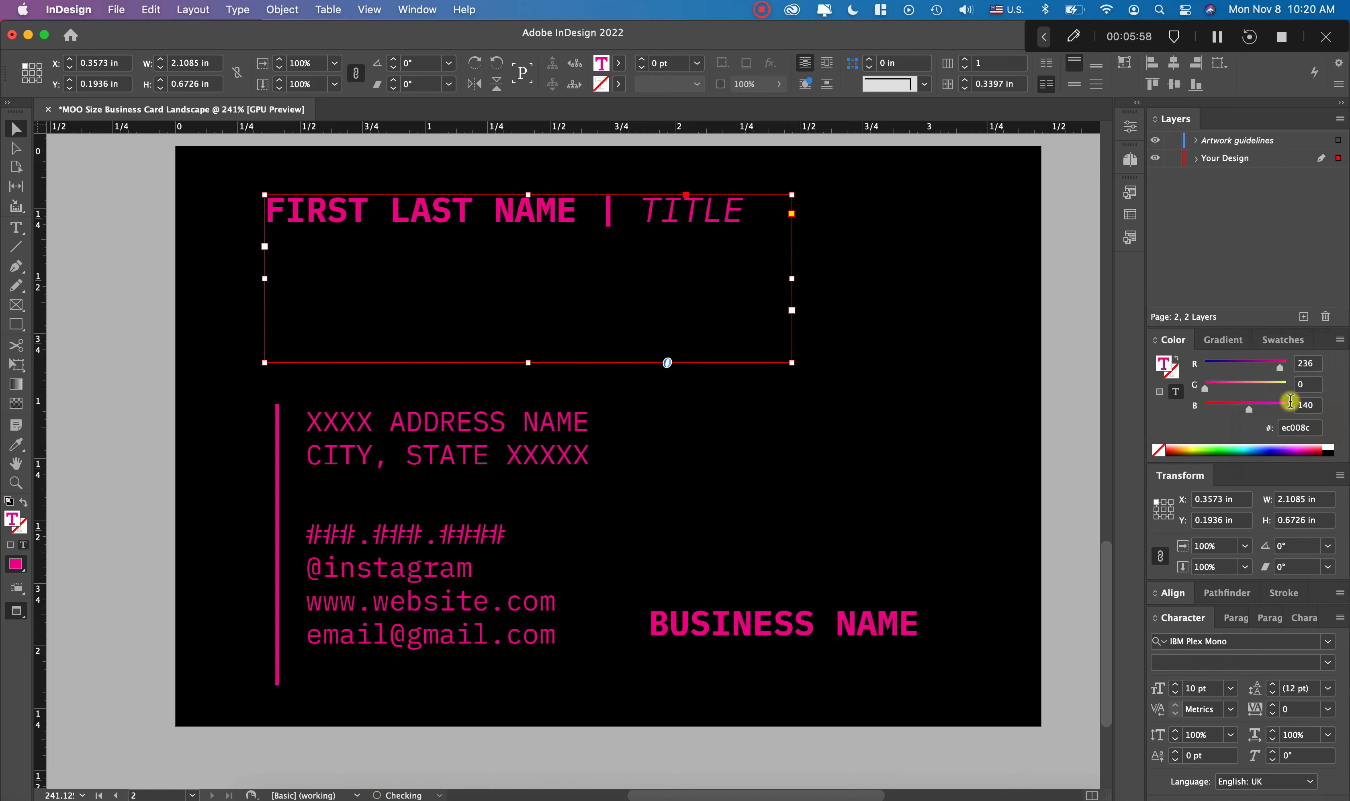
pyautogui.click(1238, 364)
# Recolour the address and contact text cyan, undoing the fill applied to their frames
pyautogui.click(443, 455)
pyautogui.keyDown('shift'); pyautogui.click(442, 564); pyautogui.keyUp('shift')
pyautogui.click(1250, 449)
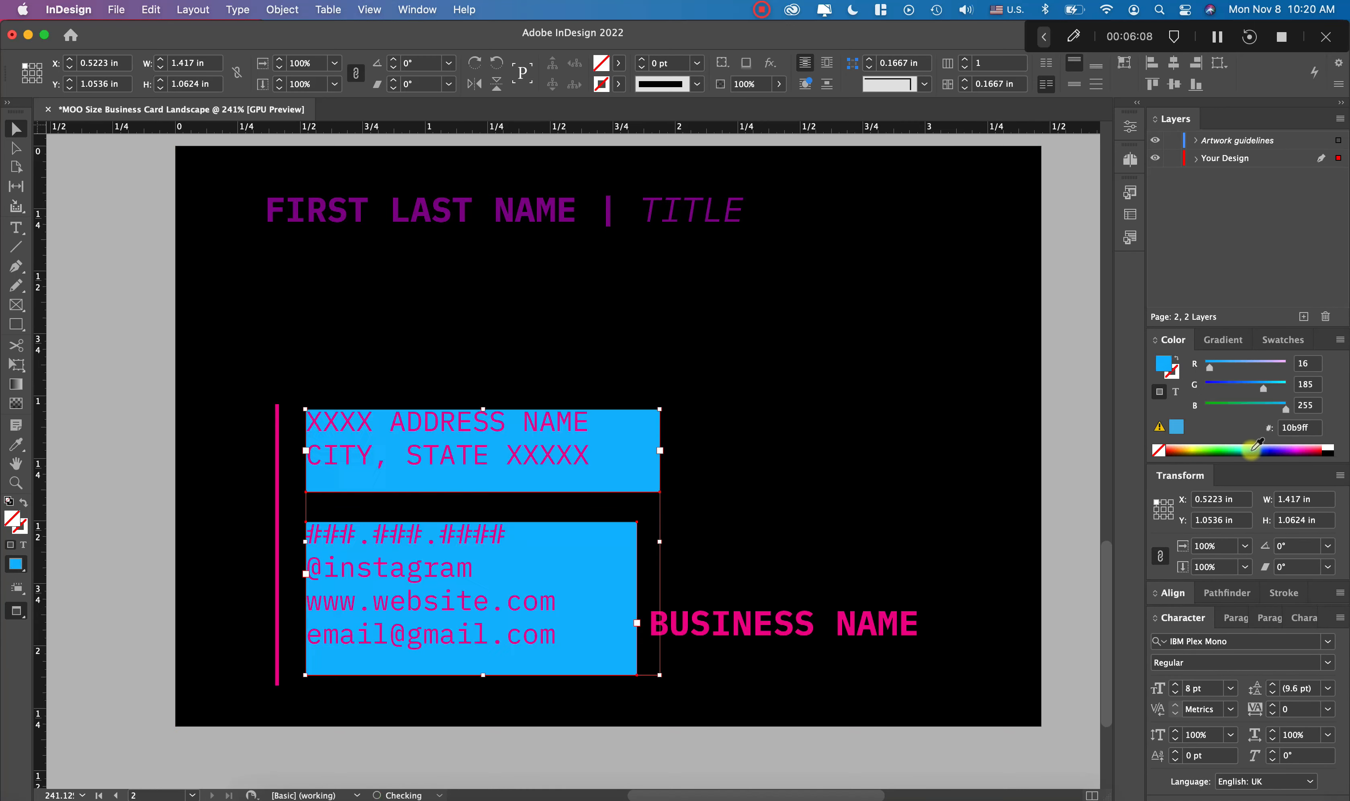
pyautogui.press('super+z')
pyautogui.click(1174, 392)
pyautogui.click(1340, 339)
pyautogui.click(1290, 400)
pyautogui.click(1248, 449)
# Apply the same cyan to the name and title text
pyautogui.click(528, 230)
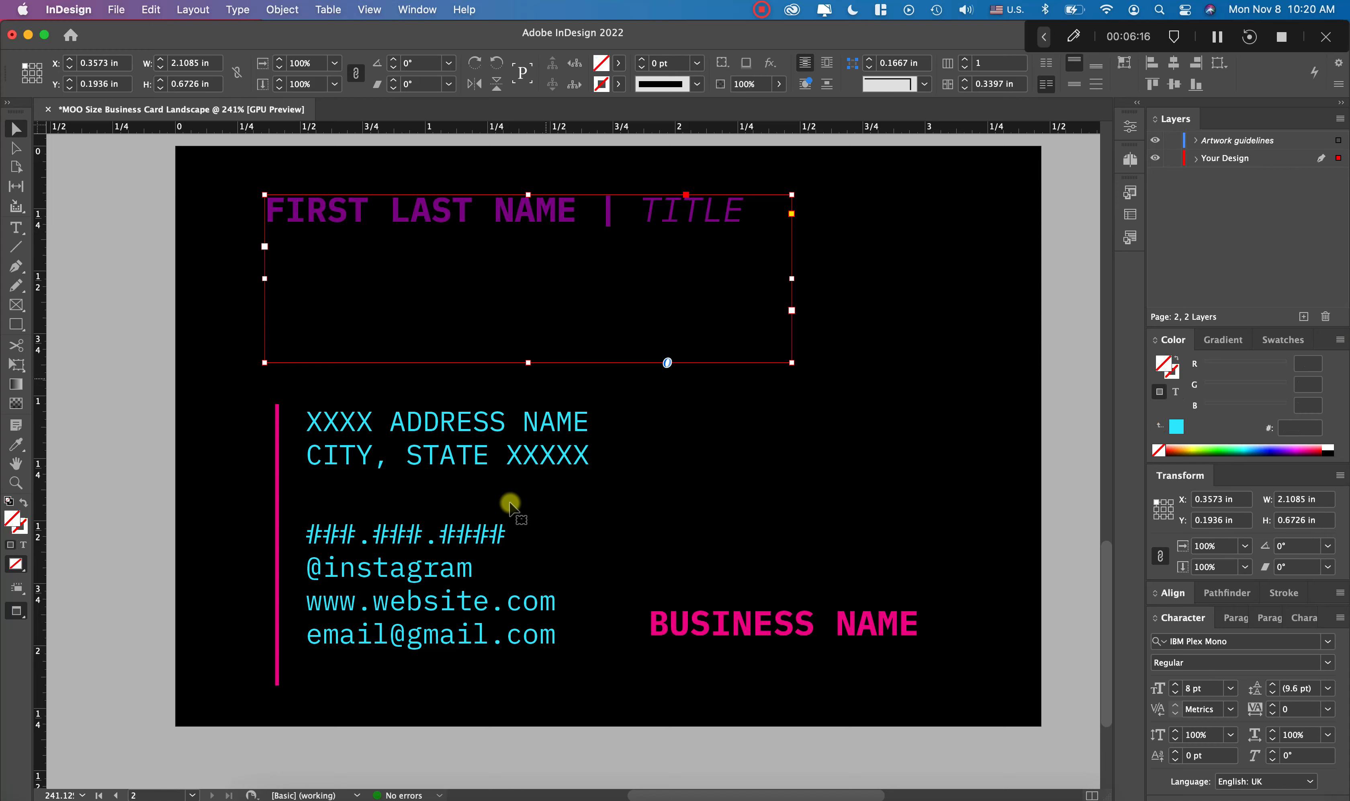
pyautogui.click(542, 447)
pyautogui.click(23, 545)
pyautogui.click(393, 227)
pyautogui.click(17, 563)
pyautogui.click(803, 495)
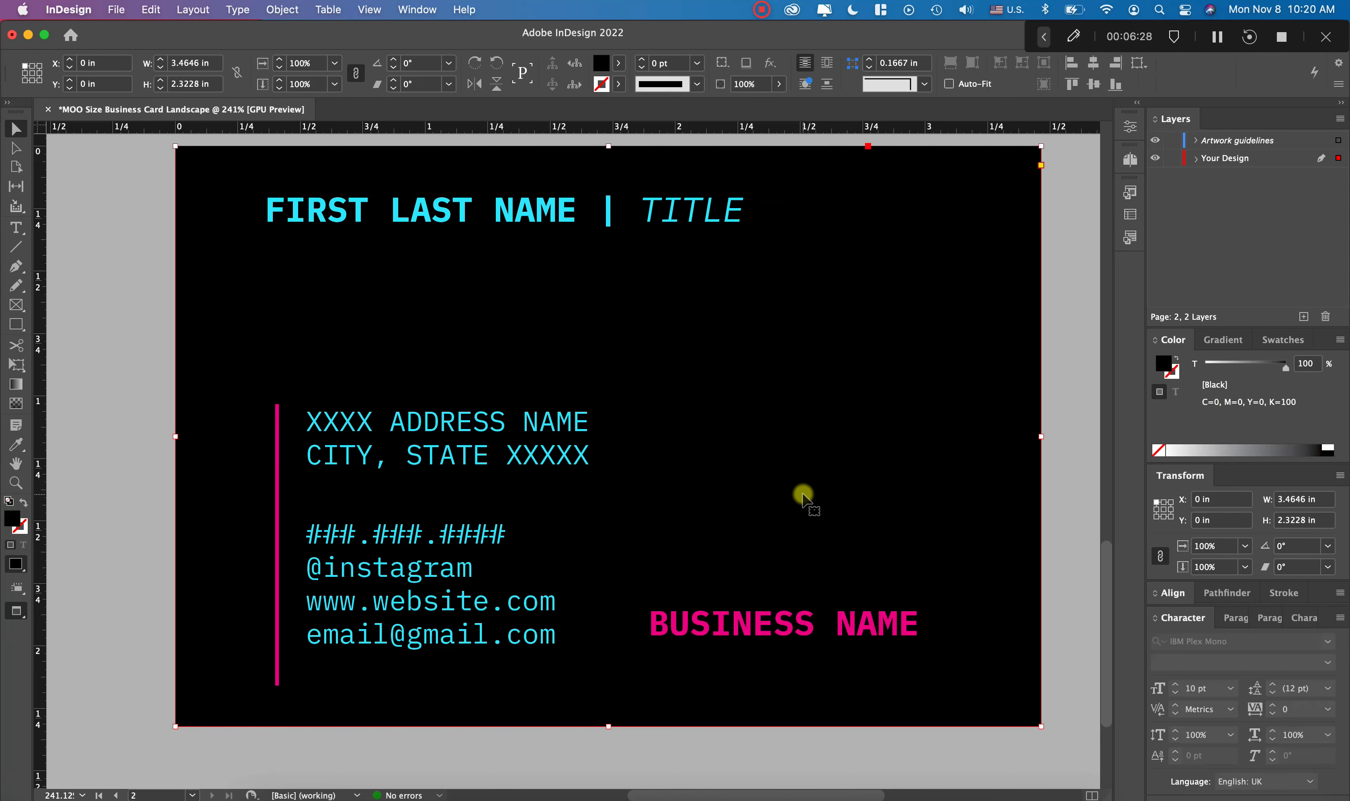
pyautogui.click(1052, 374)
pyautogui.click(892, 602)
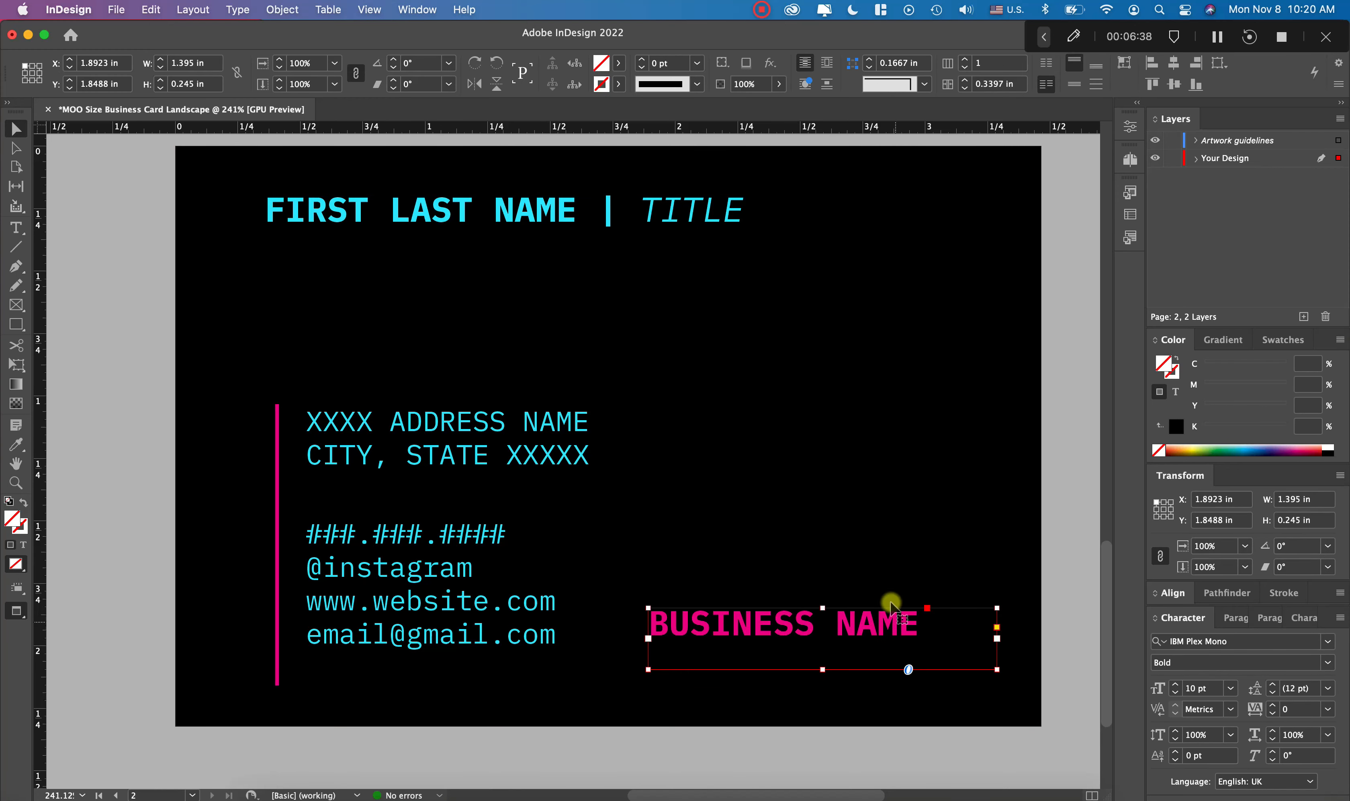
pyautogui.press('t')
pyautogui.click(903, 465)
pyautogui.press('Escape')
pyautogui.click(66, 223)
pyautogui.click(16, 227)
pyautogui.click(950, 491)
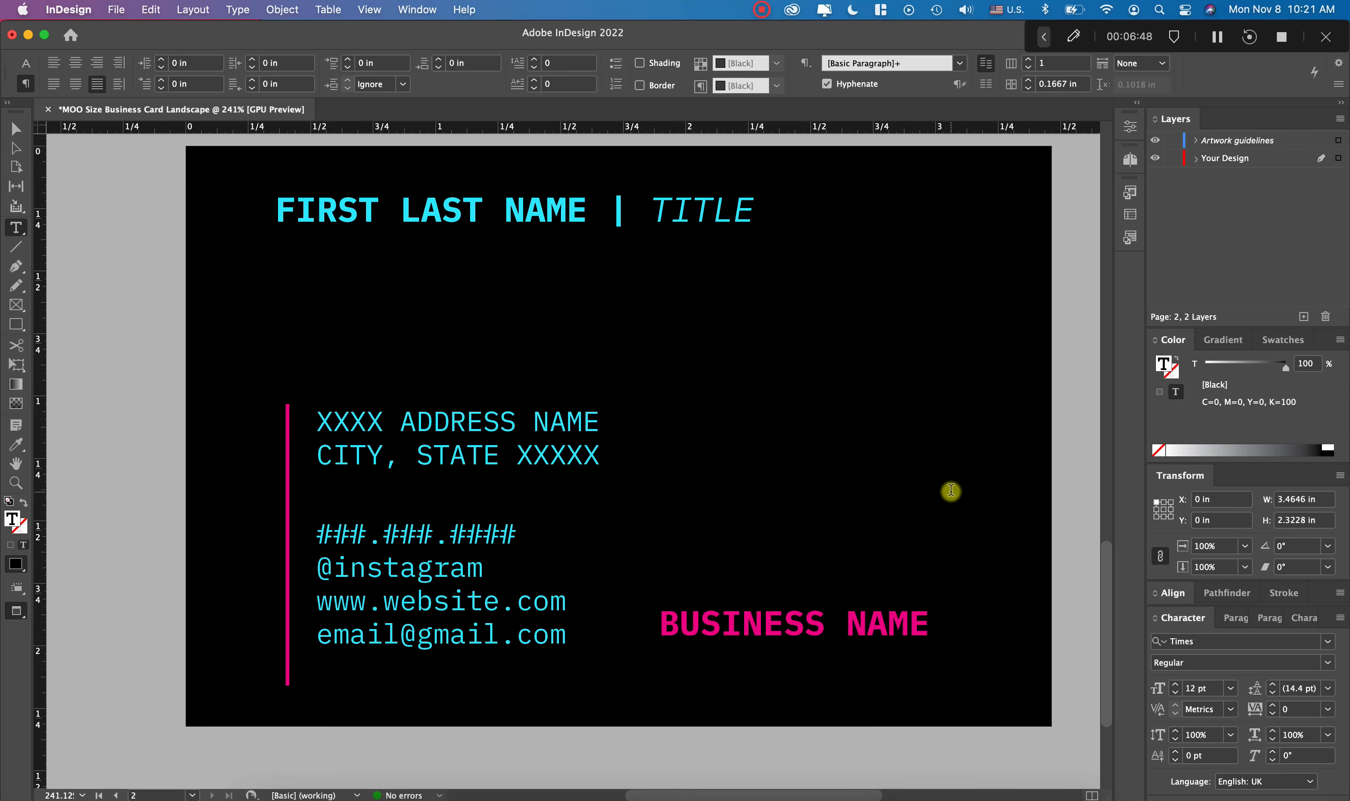
pyautogui.press('Escape')
pyautogui.click(17, 227)
pyautogui.press('w')
pyautogui.click(944, 490)
pyautogui.press('Escape')
# Duplicate the address text block and replace the copy's wording with "EST. XXXX"
pyautogui.keyDown('alt'); pyautogui.moveTo(470, 416); pyautogui.dragTo(929, 424); pyautogui.keyUp('alt')
pyautogui.press('super+a')
pyautogui.write('ES')
pyautogui.press('Escape')
# Shrink the EST. XXXX frame, place it above the business name and set its text to 5 pt
pyautogui.moveTo(814, 429); pyautogui.dragTo(651, 406)
pyautogui.doubleClick(964, 479)
pyautogui.moveTo(759, 405); pyautogui.dragTo(989, 460)
pyautogui.click(1175, 689)
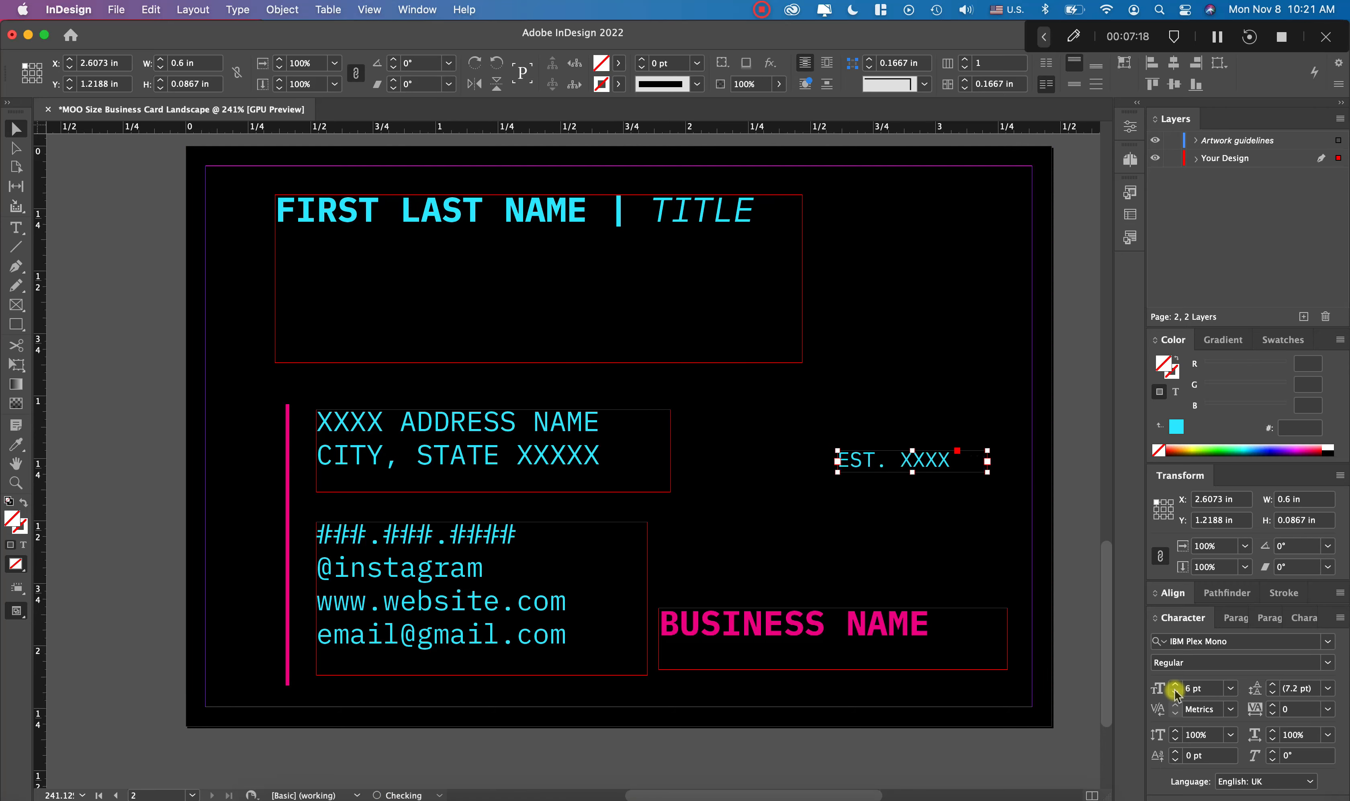
pyautogui.click(1174, 692)
pyautogui.click(884, 430)
# Shorten the name and title frame to its text and move it down to about Y 0.43 in
pyautogui.click(627, 254)
pyautogui.moveTo(538, 363); pyautogui.dragTo(523, 234)
pyautogui.click(510, 454)
pyautogui.keyDown('shift'); pyautogui.click(446, 633); pyautogui.keyUp('shift')
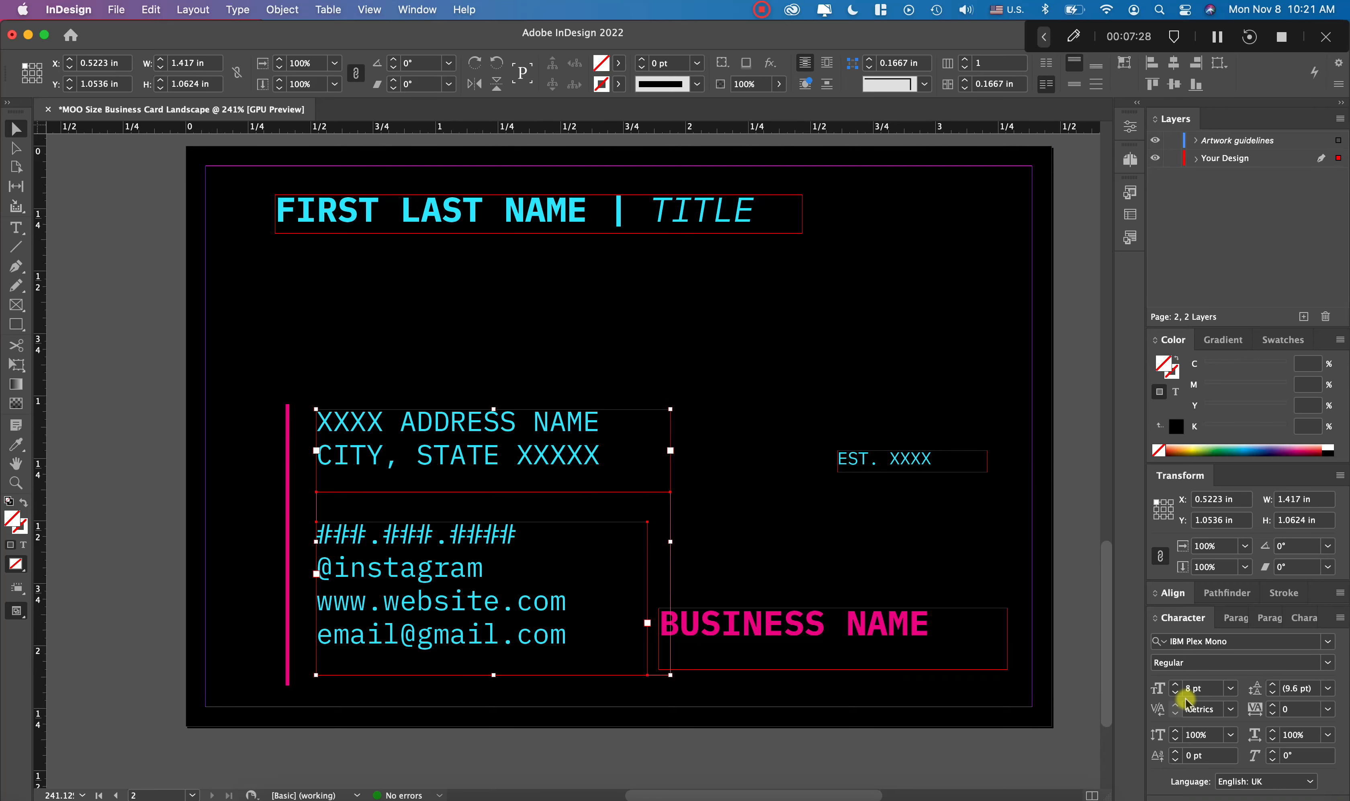
pyautogui.press('super+1')
pyautogui.click(937, 666)
pyautogui.moveTo(626, 446); pyautogui.dragTo(627, 470)
pyautogui.click(769, 494)
# Rotate the business name 90° to read upward and move it near the card's right edge
pyautogui.click(703, 615)
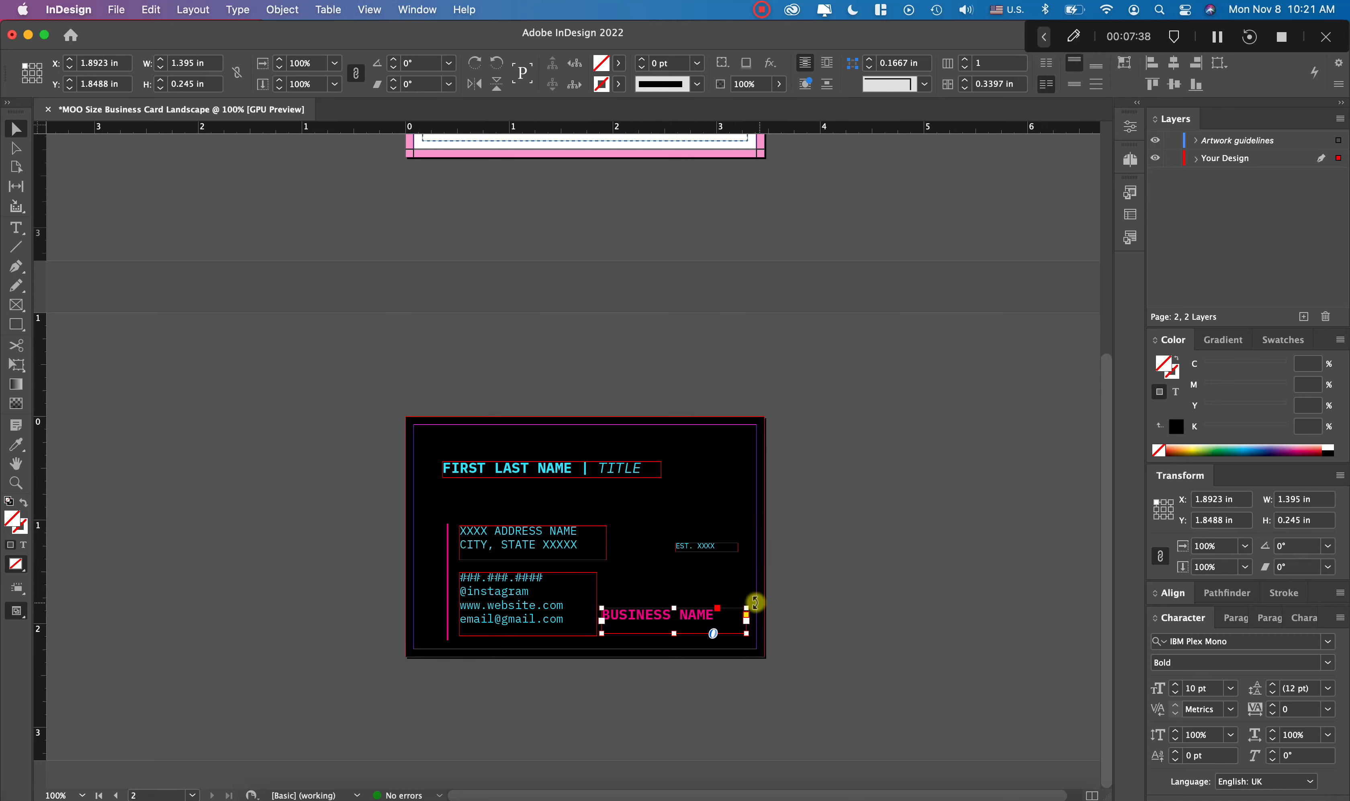
pyautogui.moveTo(755, 603); pyautogui.dragTo(638, 514)
pyautogui.moveTo(674, 622); pyautogui.dragTo(726, 558)
pyautogui.doubleClick(737, 483)
# Rotate the EST. XXXX text 90°, move it above the vertical business name and set it to 10 pt
pyautogui.click(657, 514)
pyautogui.doubleClick(668, 518)
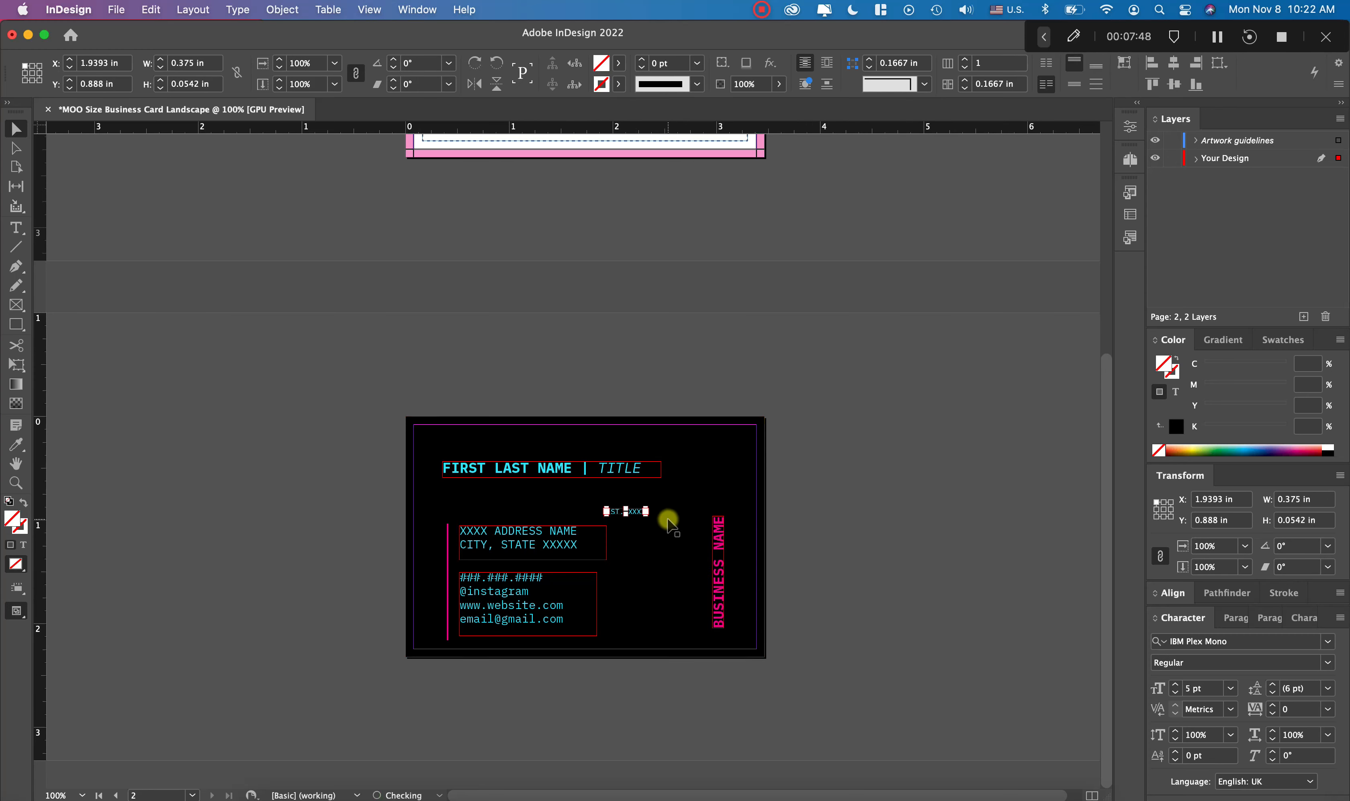
pyautogui.moveTo(638, 512); pyautogui.dragTo(757, 554)
pyautogui.moveTo(770, 557); pyautogui.dragTo(734, 528)
pyautogui.press('super+equal')
pyautogui.press('super+equal')
pyautogui.moveTo(573, 437); pyautogui.dragTo(571, 359)
pyautogui.click(1157, 688)
pyautogui.write('10')
pyautogui.press('Return')
# Fit the EST. XXXX frame, align it with the business name in one vertical column and slightly reduce both text sizes
pyautogui.moveTo(549, 331); pyautogui.dragTo(569, 257)
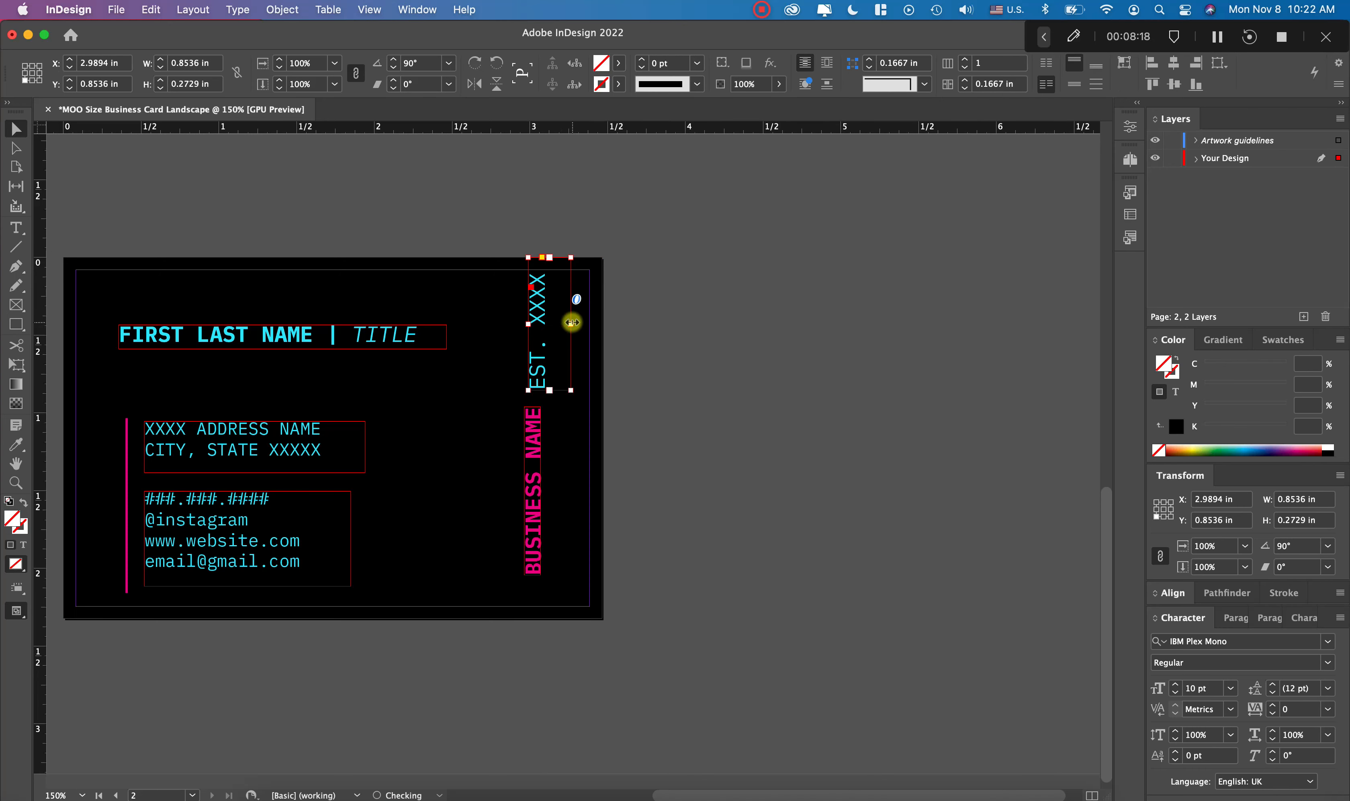
pyautogui.doubleClick(570, 323)
pyautogui.doubleClick(550, 258)
pyautogui.moveTo(518, 307); pyautogui.dragTo(562, 445)
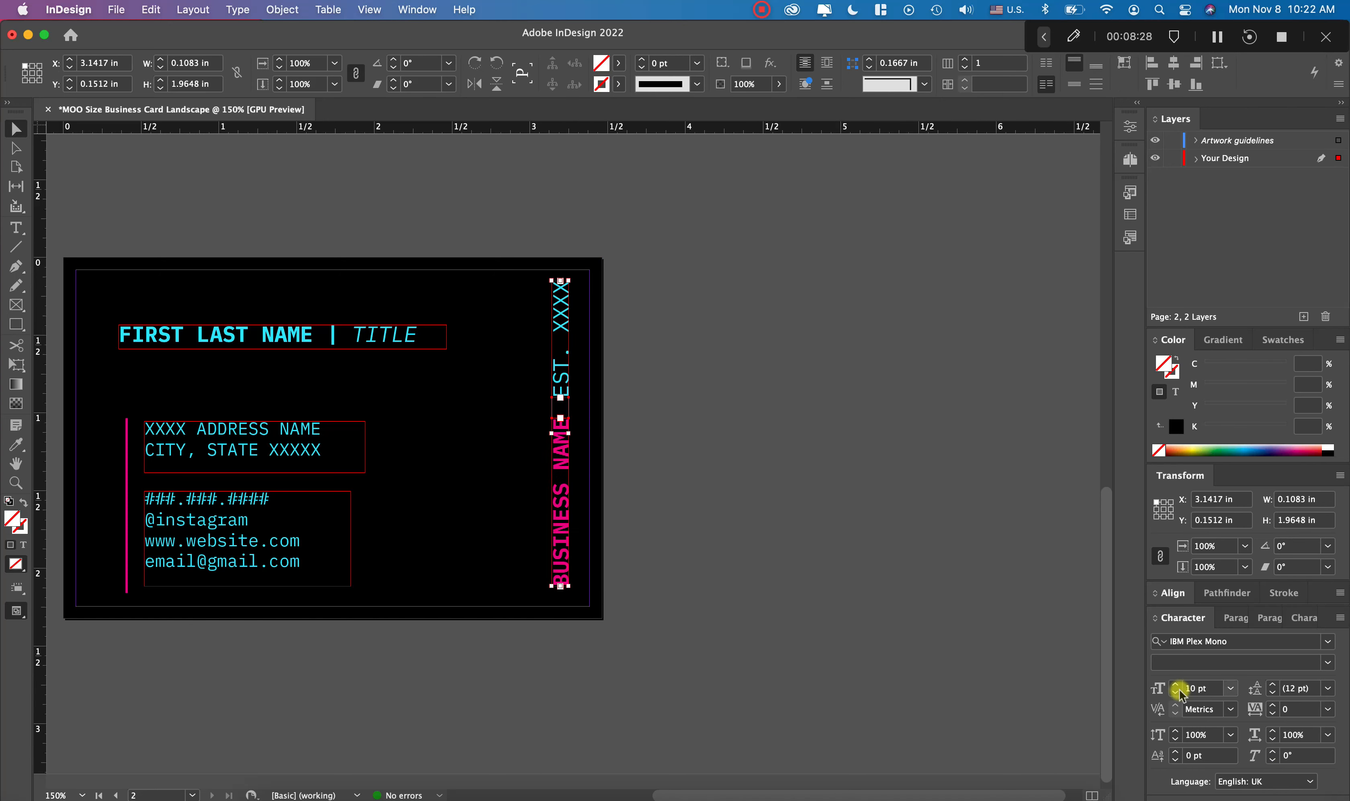
pyautogui.click(627, 359)
# Recolour the name and title text violet by adjusting its red and green values
pyautogui.click(376, 334)
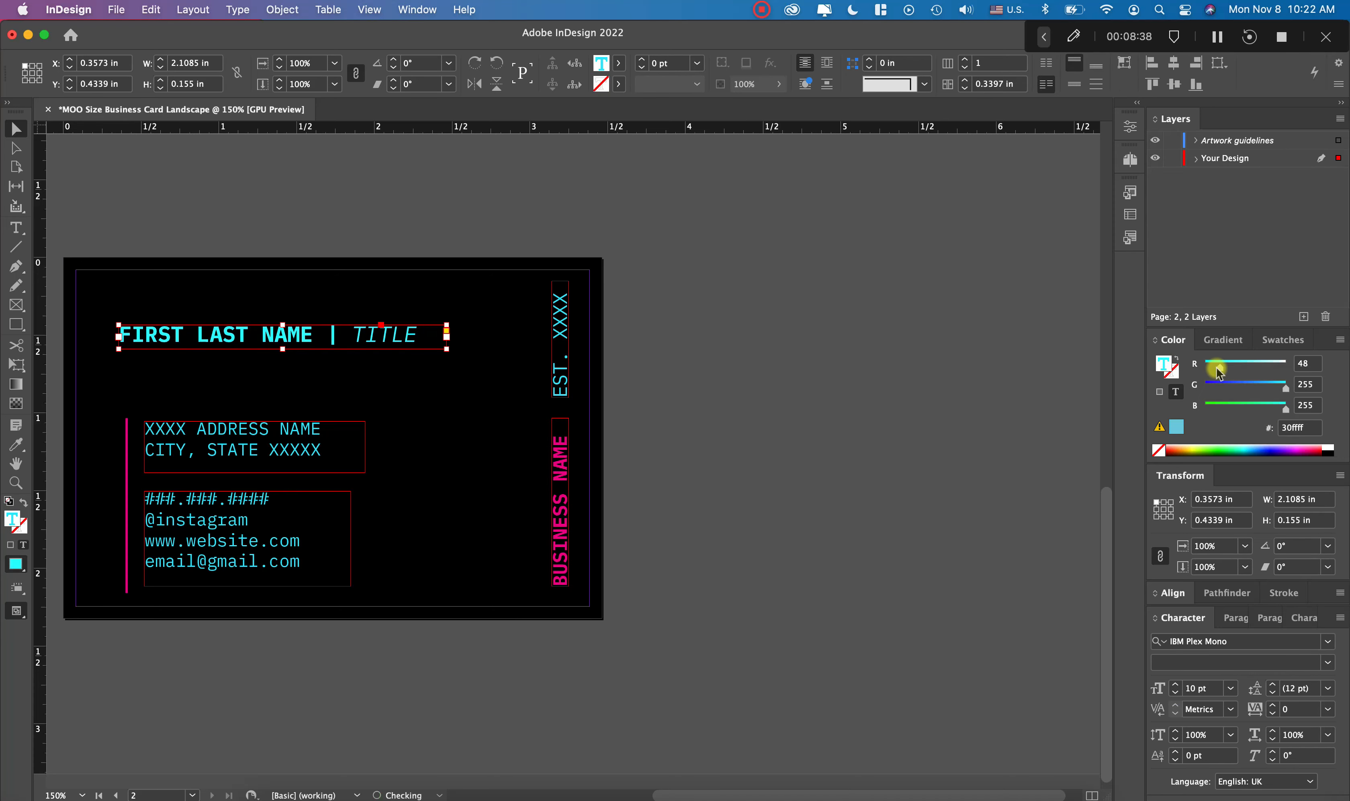
pyautogui.moveTo(1217, 368); pyautogui.dragTo(1240, 367)
pyautogui.moveTo(1285, 388); pyautogui.dragTo(1214, 388)
pyautogui.click(684, 428)
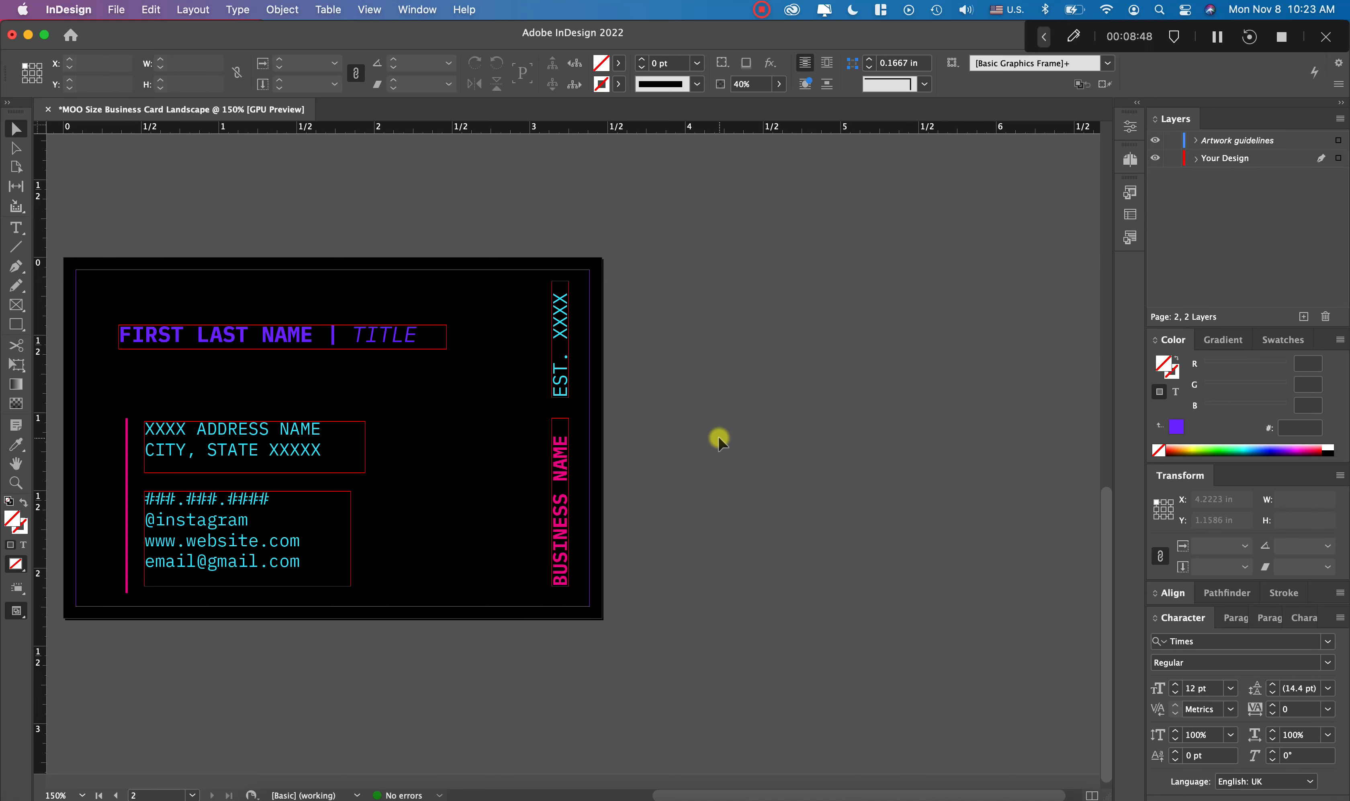
# Place a vertical ruler guide along the name text's left edge, at about 0.36 in
pyautogui.hscroll(-5, 718, 435)
pyautogui.scroll(3, 718, 435)
pyautogui.scroll(-3, 790, 460)
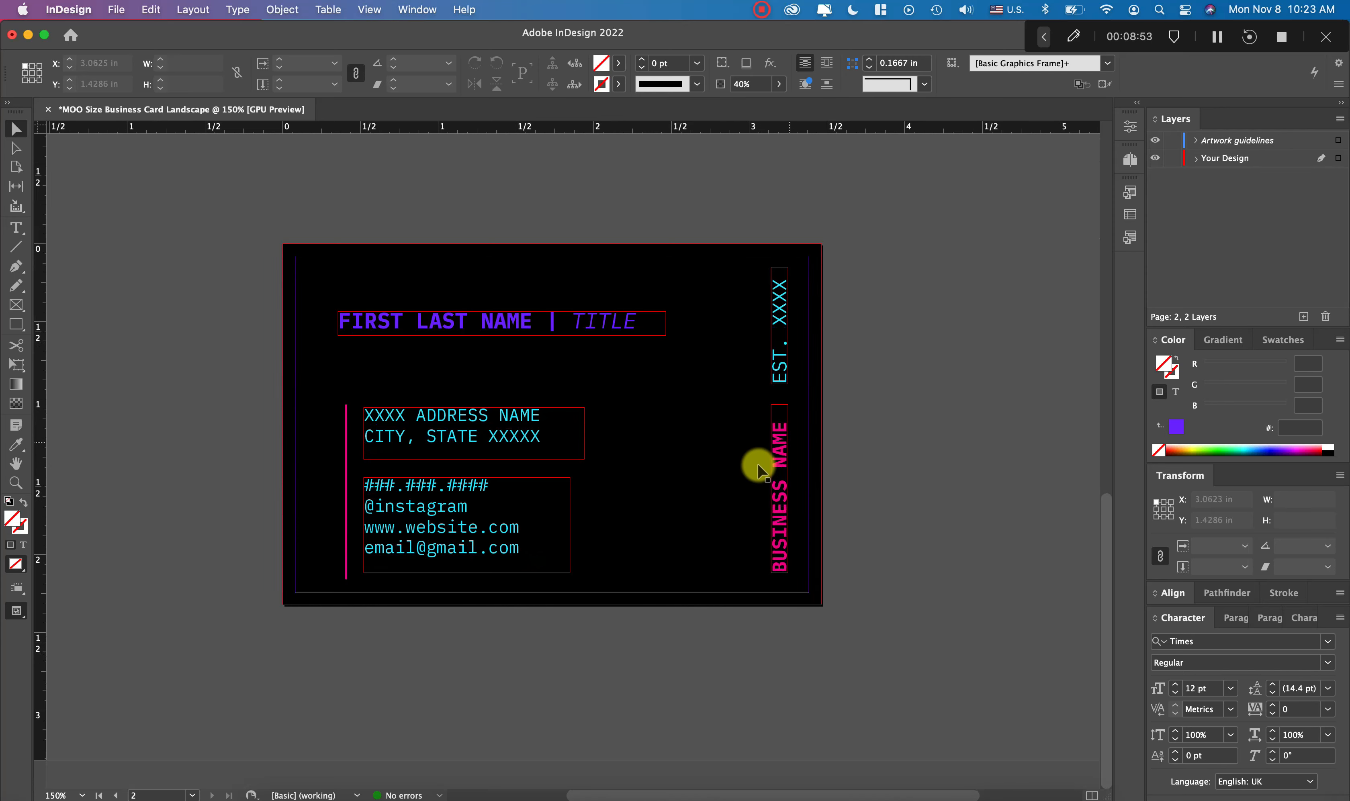
pyautogui.click(456, 554)
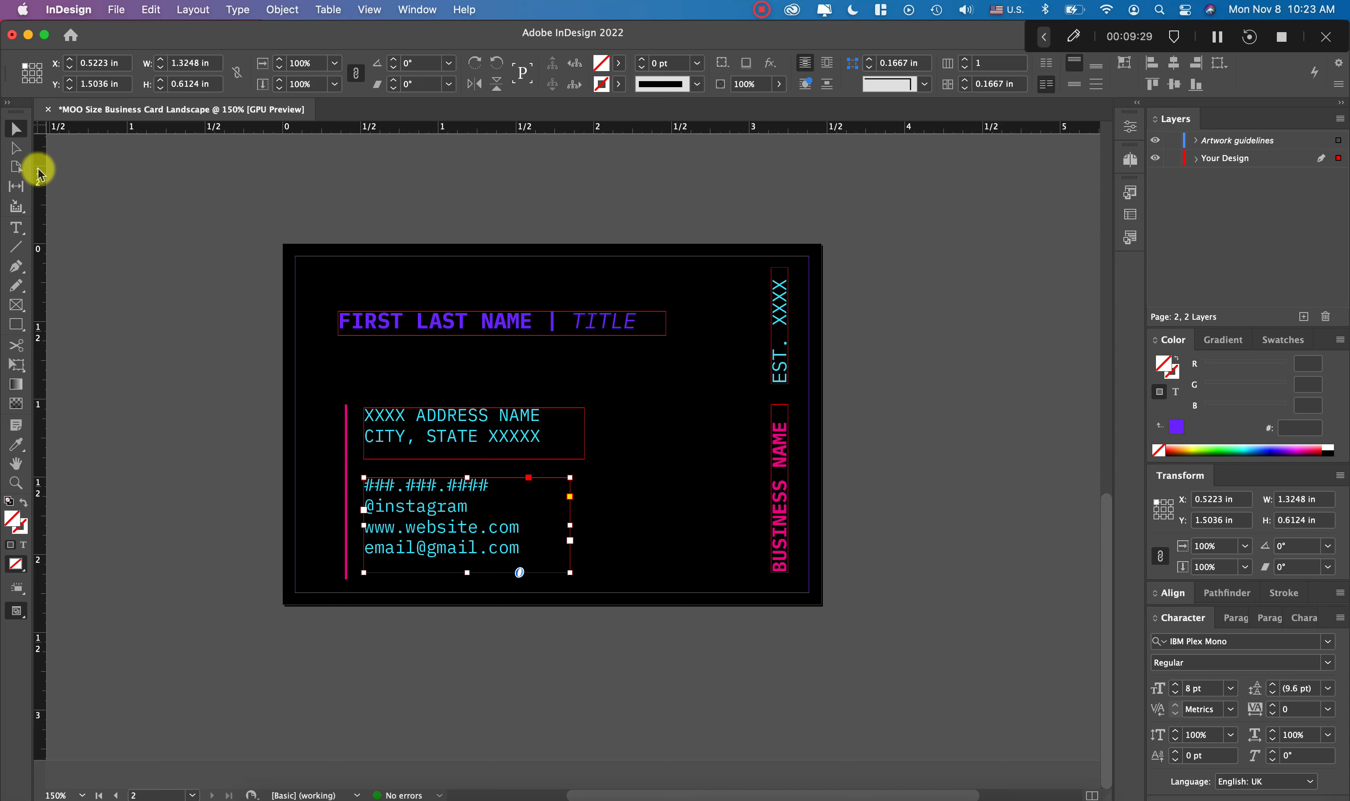
pyautogui.moveTo(38, 171); pyautogui.dragTo(334, 317)
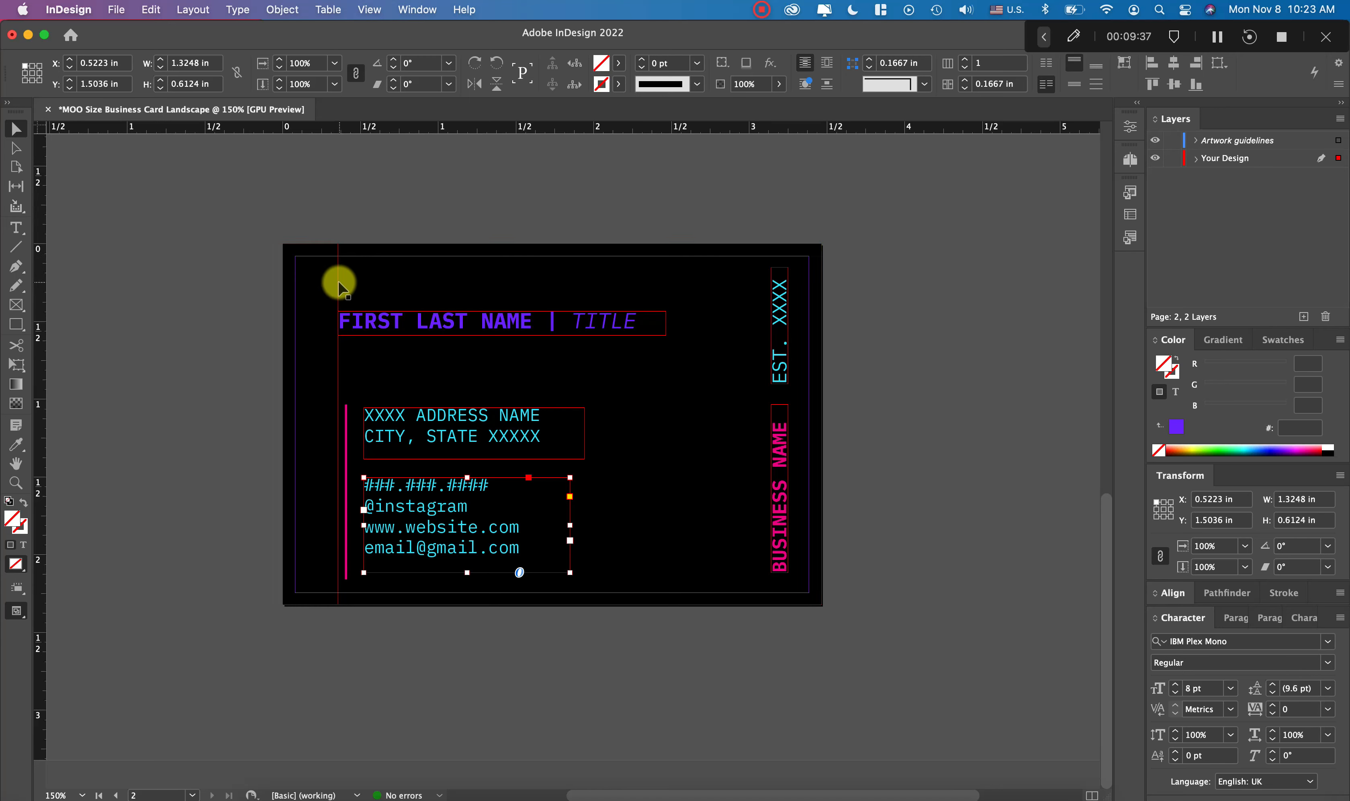
pyautogui.click(1240, 505)
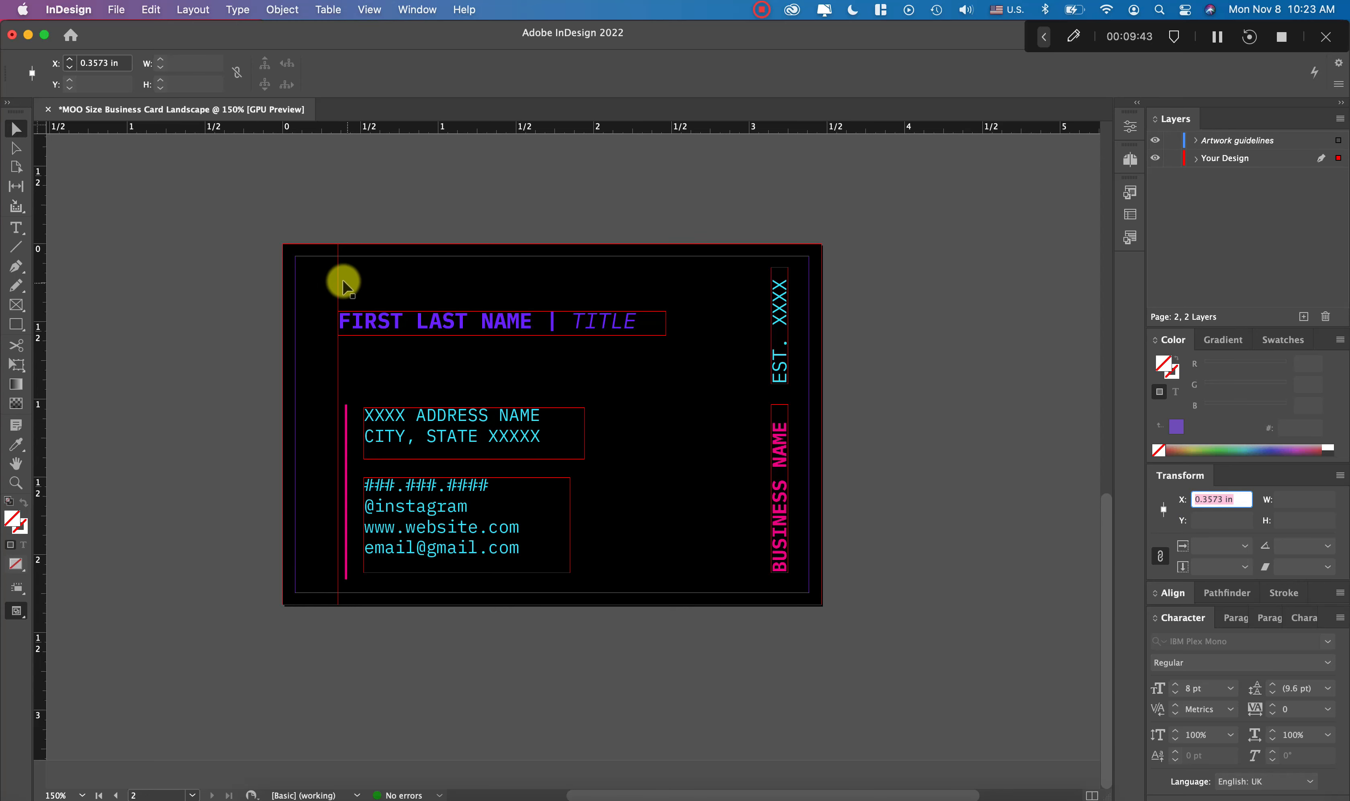
pyautogui.click(370, 11)
pyautogui.moveTo(475, 379)
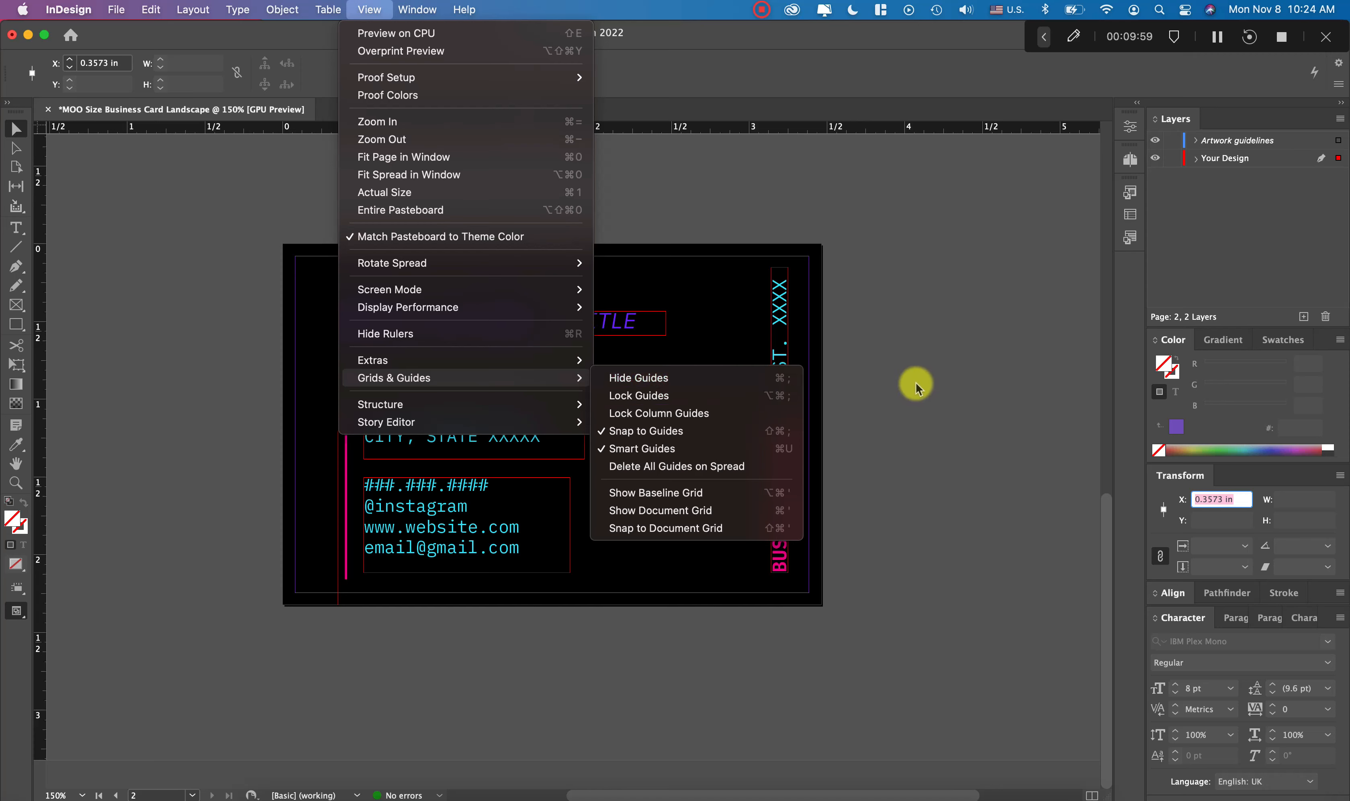
pyautogui.click(892, 379)
# Add a second vertical guide beside the EST. XXXX text at 3.0625 in and move the left guide to 0.375 in
pyautogui.moveTo(43, 277); pyautogui.dragTo(761, 290)
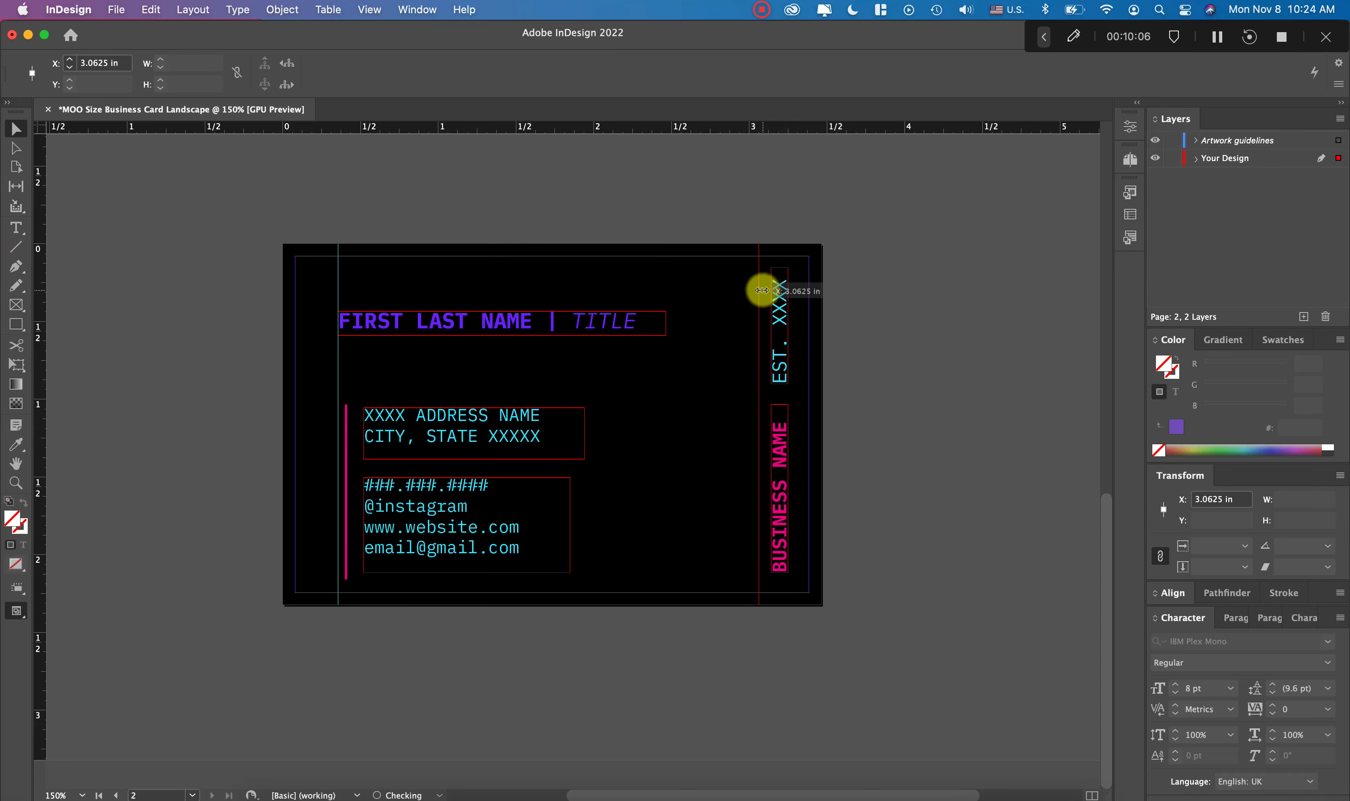
pyautogui.click(337, 296)
pyautogui.moveTo(1242, 500); pyautogui.dragTo(1158, 499)
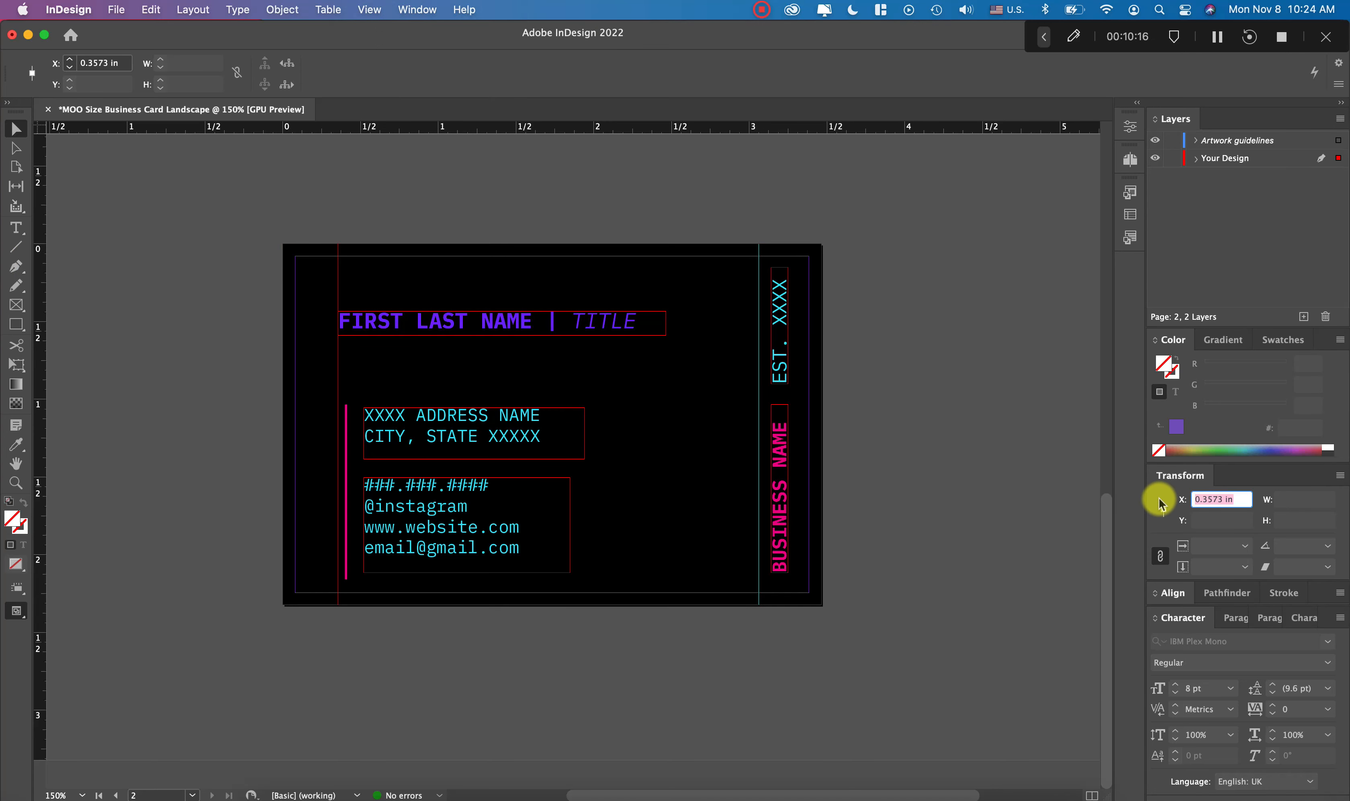
pyautogui.write('3')
pyautogui.press('Return')
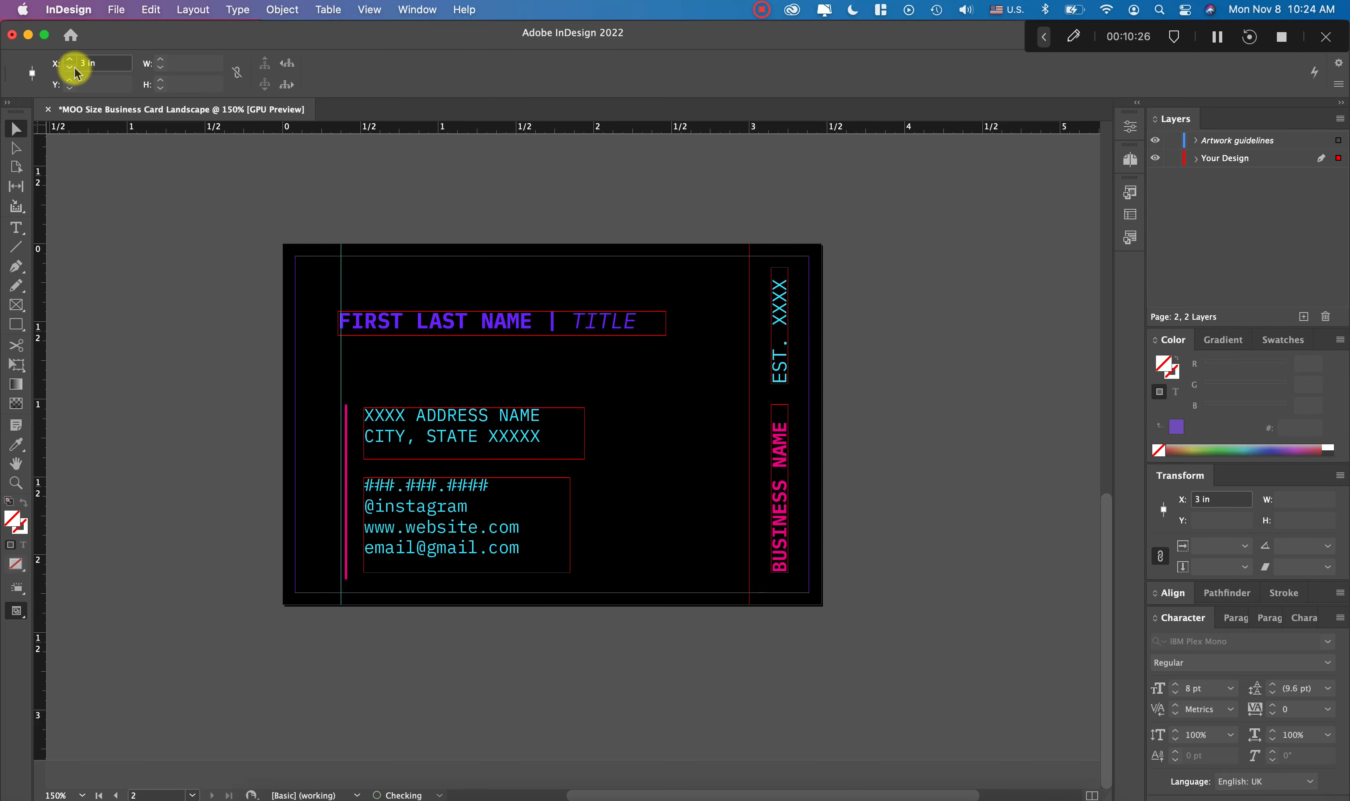
pyautogui.click(70, 59)
# Align the name frame with the left guide and the EST. XXXX and business name frames with the right guide
pyautogui.moveTo(428, 321); pyautogui.dragTo(430, 311)
pyautogui.moveTo(778, 293); pyautogui.dragTo(765, 298)
pyautogui.moveTo(779, 440); pyautogui.dragTo(767, 440)
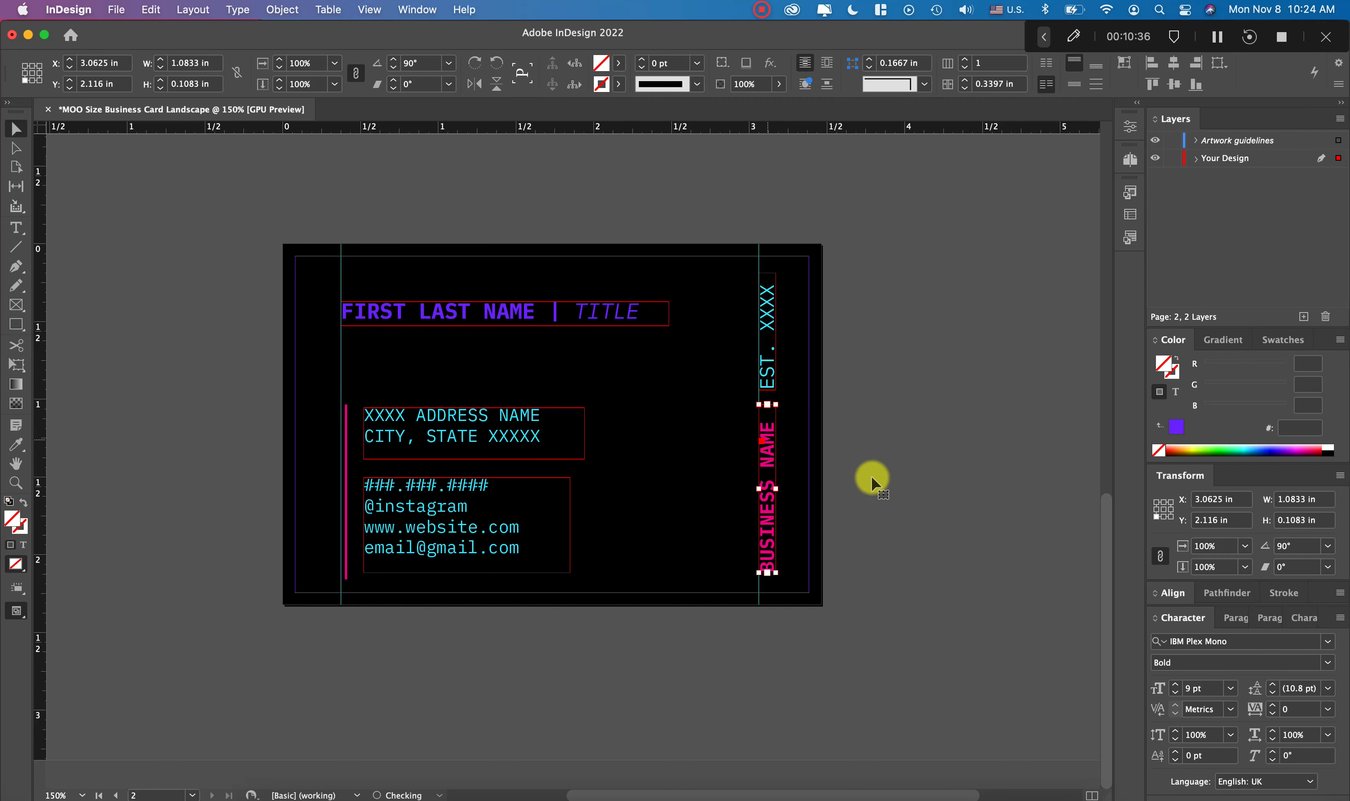
pyautogui.click(878, 429)
# Move the pink vertical line onto the left guide and shift the address and contact frames slightly left with it
pyautogui.moveTo(346, 469); pyautogui.dragTo(342, 467)
pyautogui.click(404, 488)
pyautogui.keyDown('shift'); pyautogui.click(403, 430); pyautogui.keyUp('shift')
pyautogui.press('Left')
pyautogui.press('Left')
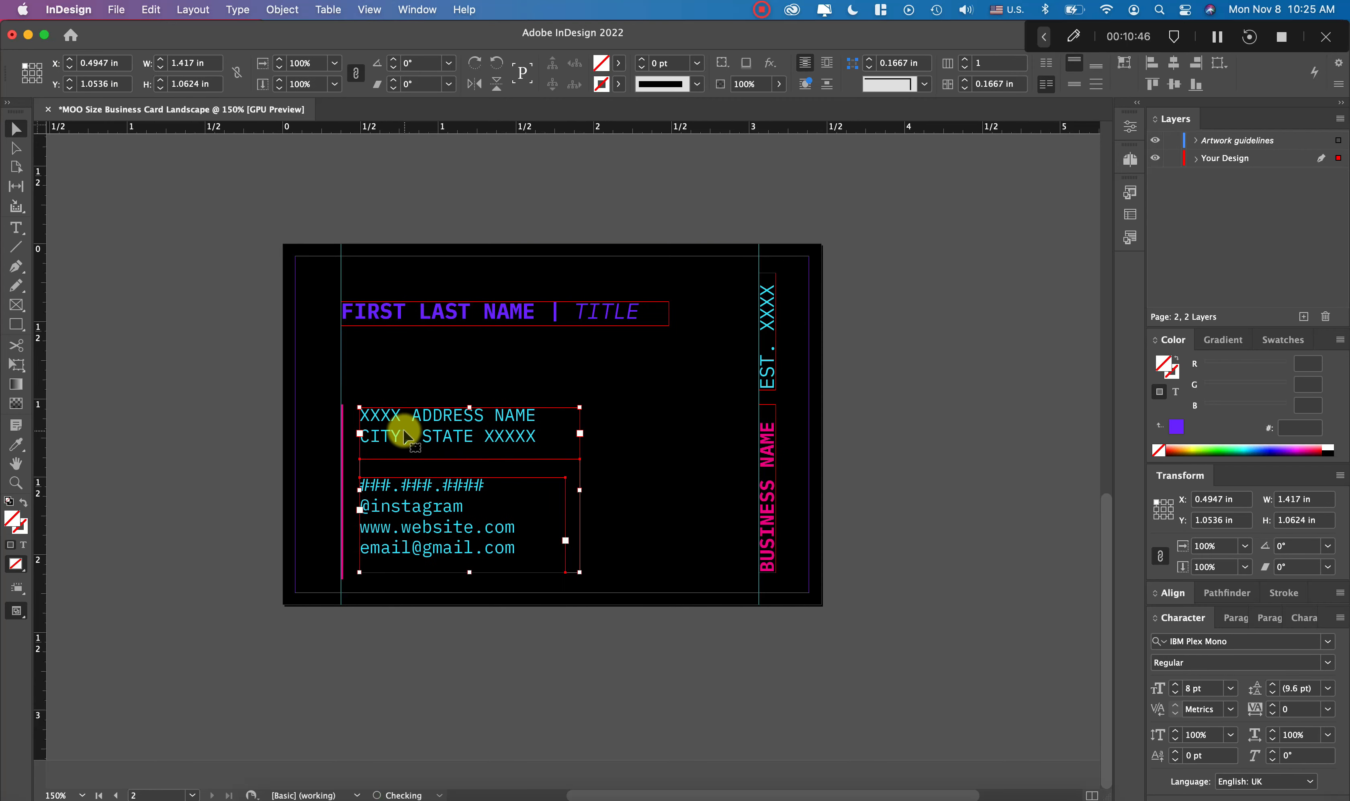
pyautogui.click(412, 395)
# Add horizontal guides at the name's top edge and across the email line, and fine-tune their vertical positions
pyautogui.moveTo(269, 126); pyautogui.dragTo(416, 304)
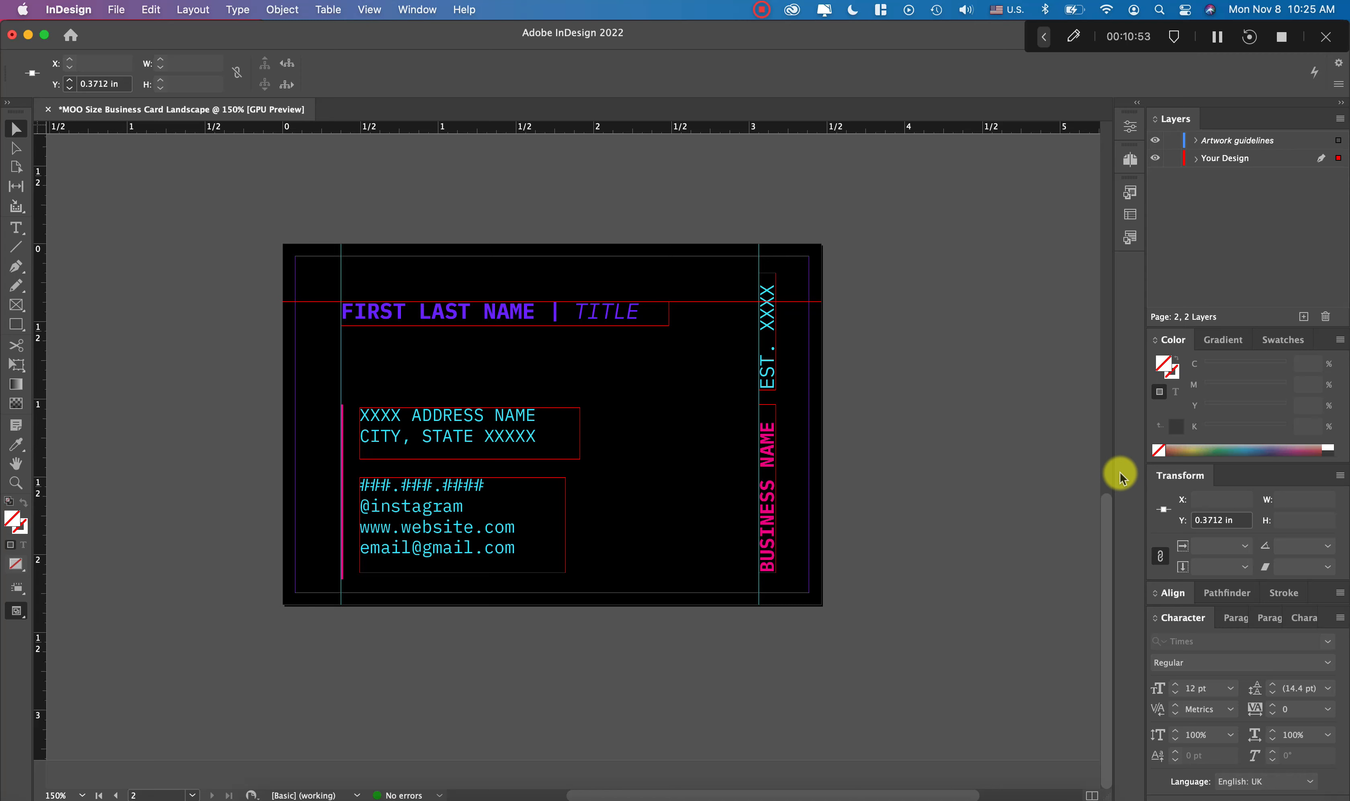
pyautogui.click(70, 81)
pyautogui.moveTo(340, 127); pyautogui.dragTo(349, 553)
pyautogui.click(70, 81)
pyautogui.click(70, 89)
# Lock the ruler guides and clear the selection
pyautogui.click(424, 521)
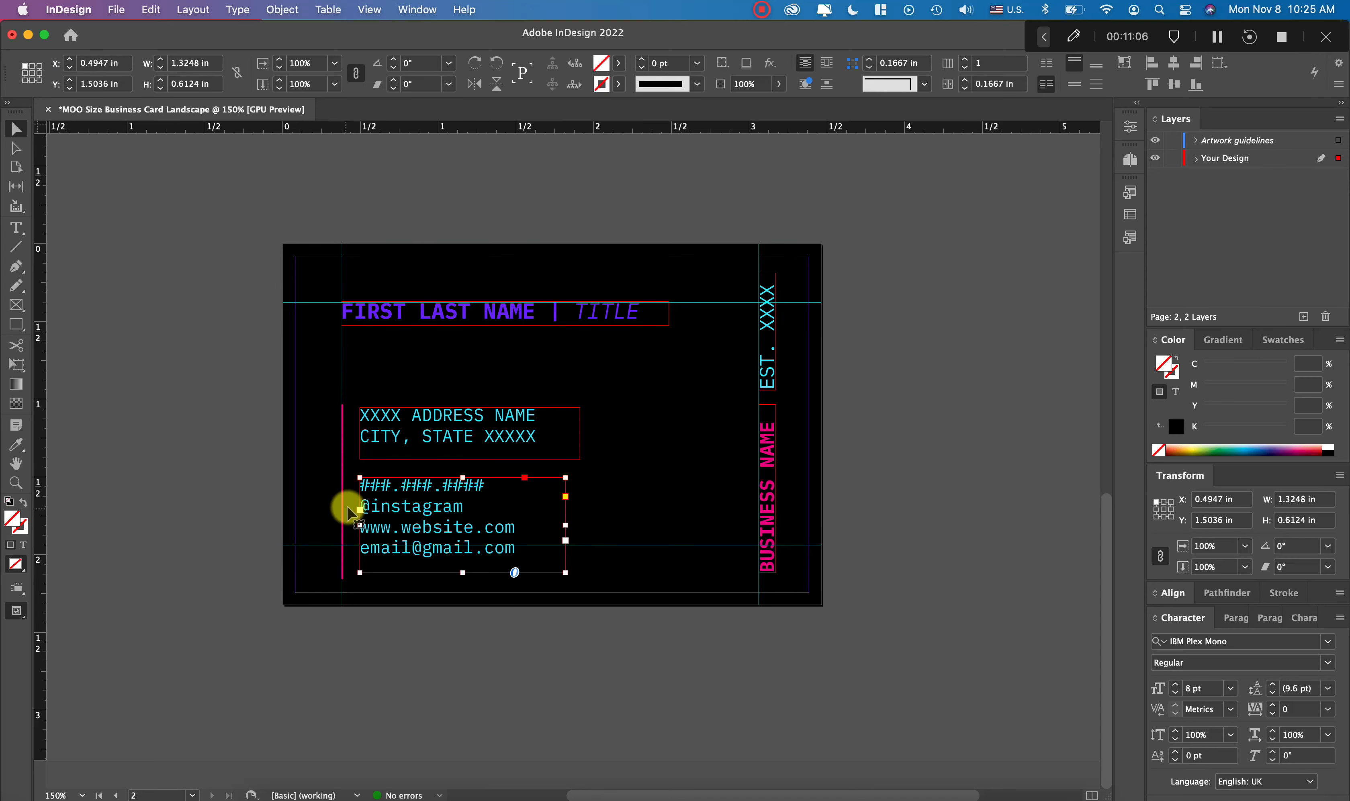
pyautogui.click(369, 9)
pyautogui.moveTo(530, 376)
pyautogui.click(647, 394)
pyautogui.click(877, 495)
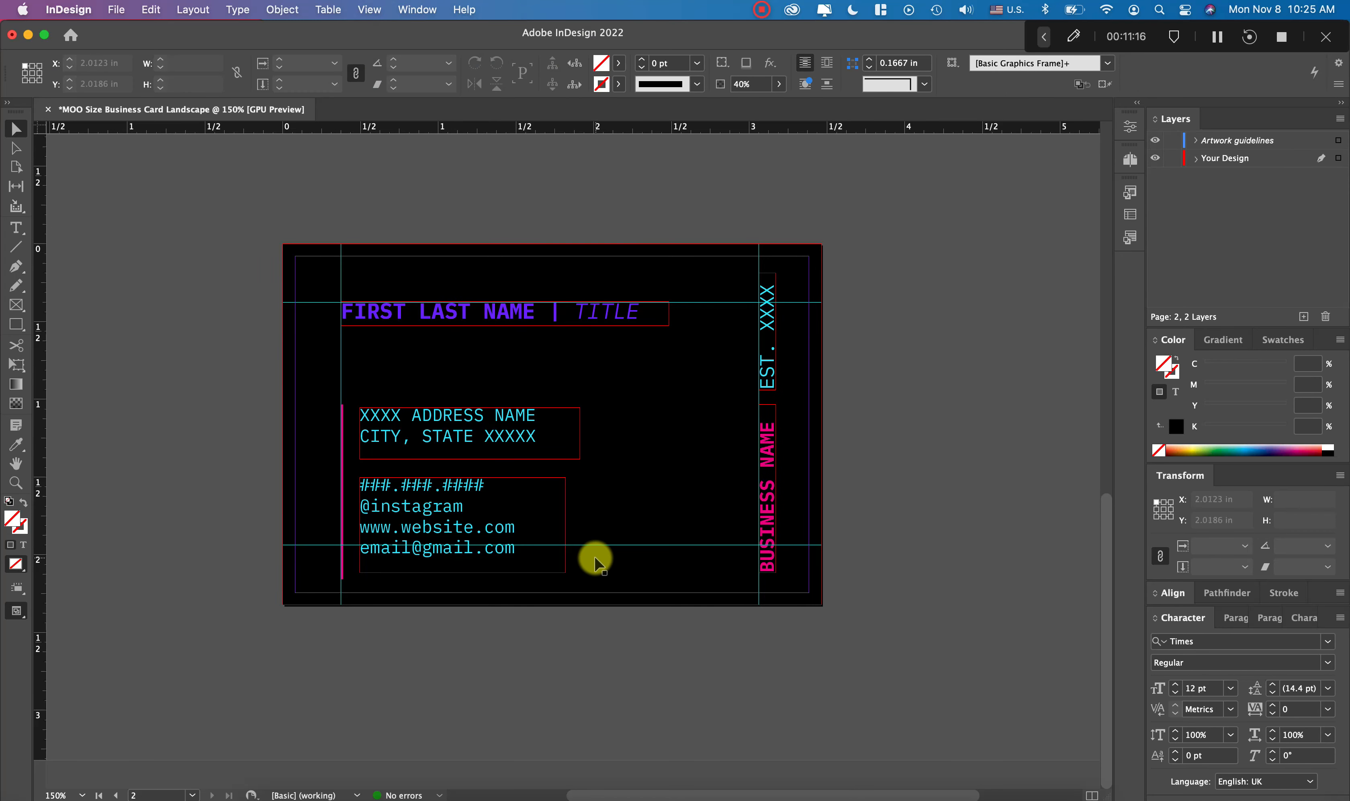
# Nudge the address frame, contact frame and pink line up together until the email line sits above the lower guide
pyautogui.scroll(5, 446, 420)
pyautogui.click(446, 419)
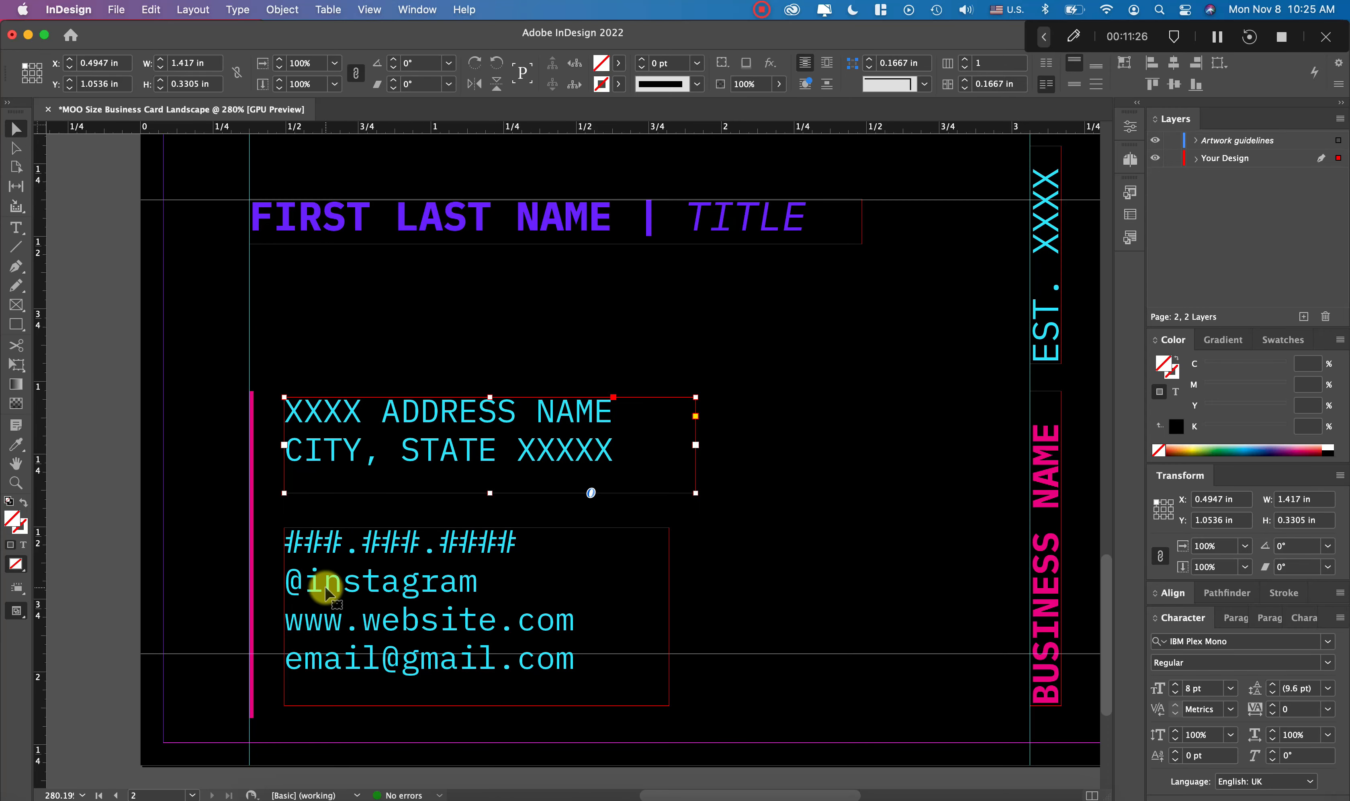
pyautogui.keyDown('shift'); pyautogui.click(326, 588); pyautogui.keyUp('shift')
pyautogui.keyDown('shift'); pyautogui.click(251, 569); pyautogui.keyUp('shift')
pyautogui.press('Up')
pyautogui.press('Up')
pyautogui.press('Up')
pyautogui.press('Up')
pyautogui.press('Up')
pyautogui.press('Up')
pyautogui.press('Up')
pyautogui.press('Up')
pyautogui.press('Up')
pyautogui.press('Up')
pyautogui.press('Up')
pyautogui.press('Up')
pyautogui.press('Up')
pyautogui.press('Up')
pyautogui.press('Left')
# Fit the contact and address frames to their text
pyautogui.click(712, 677)
pyautogui.click(657, 665)
pyautogui.doubleClick(668, 676)
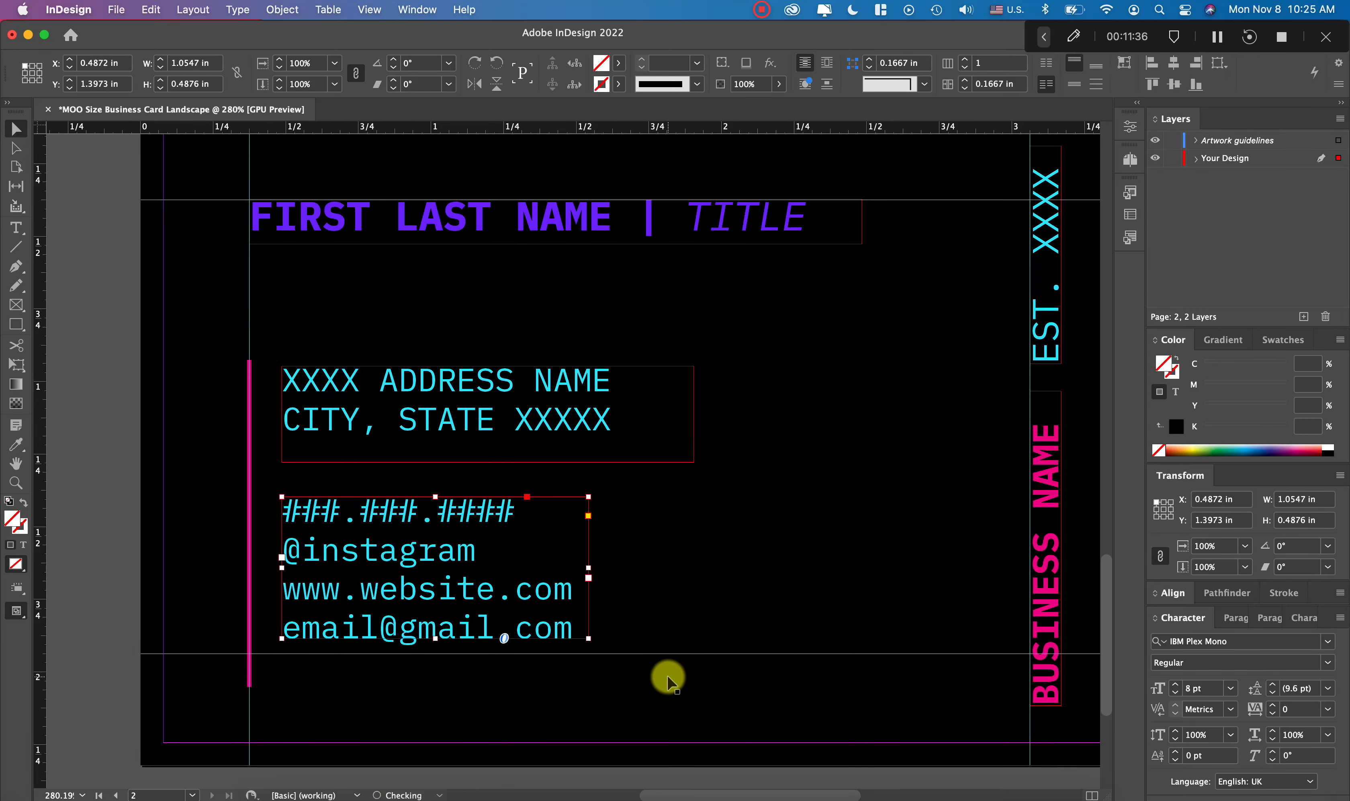
pyautogui.click(750, 474)
# Preview the card without guides and reduce the EST. XXXX and business name text size by one step
pyautogui.hscroll(3, 821, 484)
pyautogui.click(1025, 325)
pyautogui.press('w')
pyautogui.scroll(-4, 1024, 325)
pyautogui.click(940, 307)
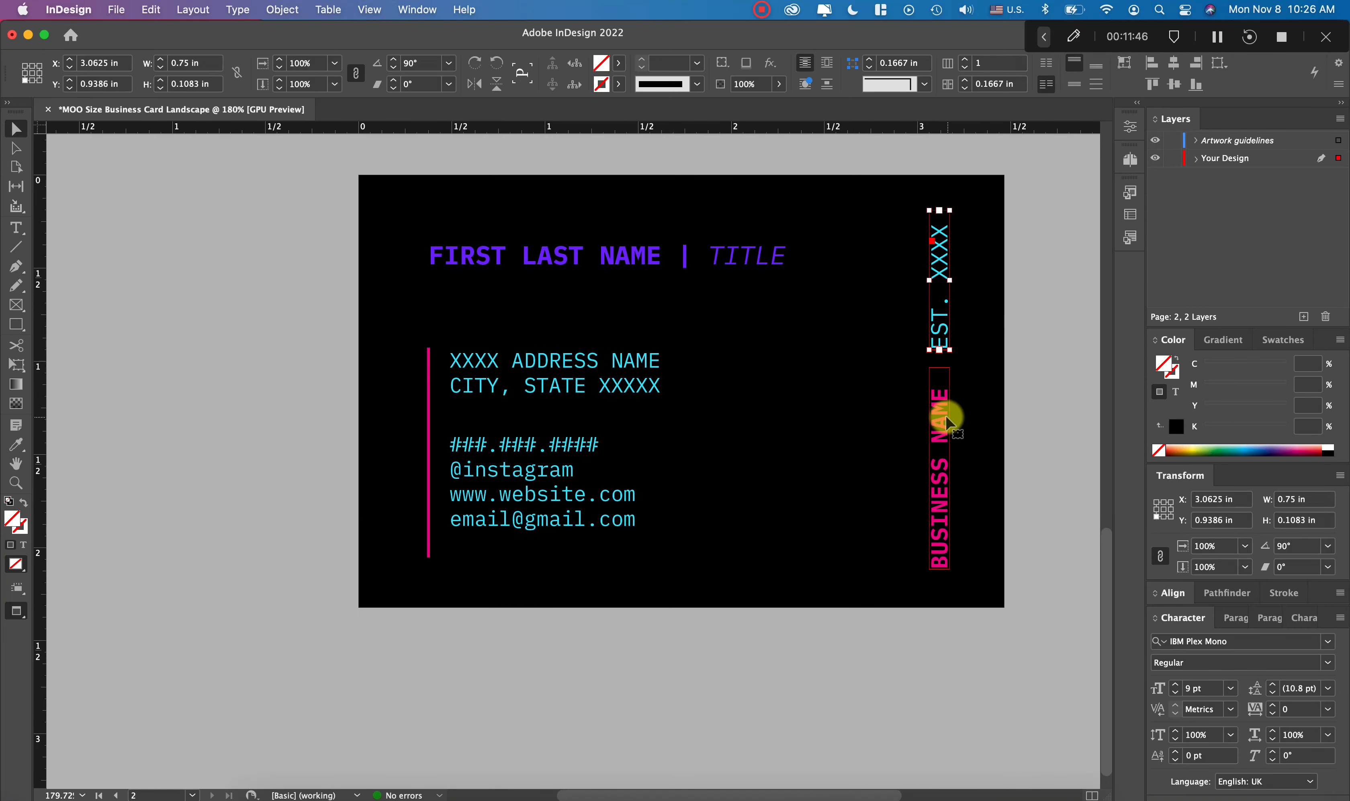
pyautogui.keyDown('shift'); pyautogui.click(946, 417); pyautogui.keyUp('shift')
pyautogui.click(1174, 692)
pyautogui.click(1041, 394)
# Right-align the EST. XXXX text within its vertical frame
pyautogui.click(940, 321)
pyautogui.click(1228, 593)
pyautogui.click(1231, 773)
pyautogui.click(1198, 572)
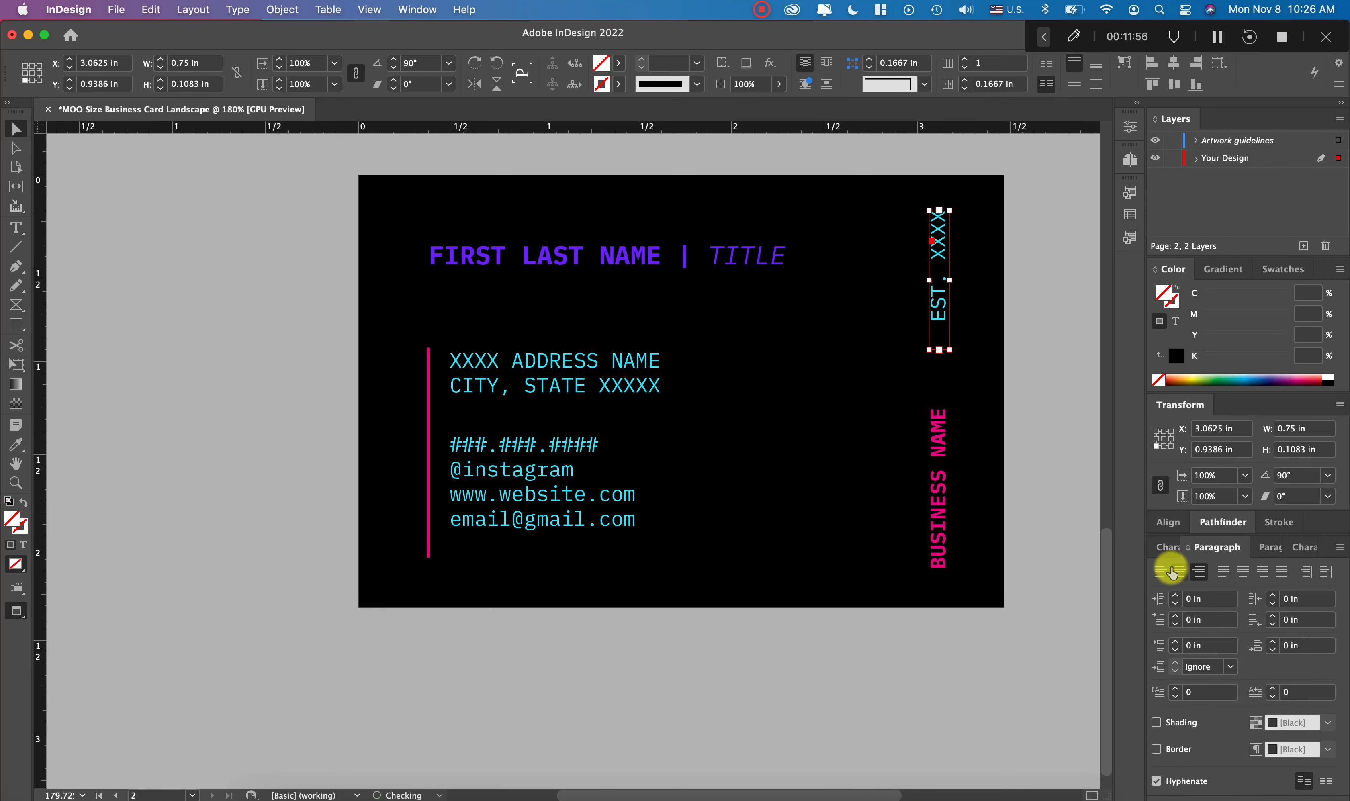
# Draw a vertical line about 0.32 in long between EST. XXXX and the business name with the Pen tool
pyautogui.press('p')
pyautogui.click(938, 332)
pyautogui.click(938, 392)
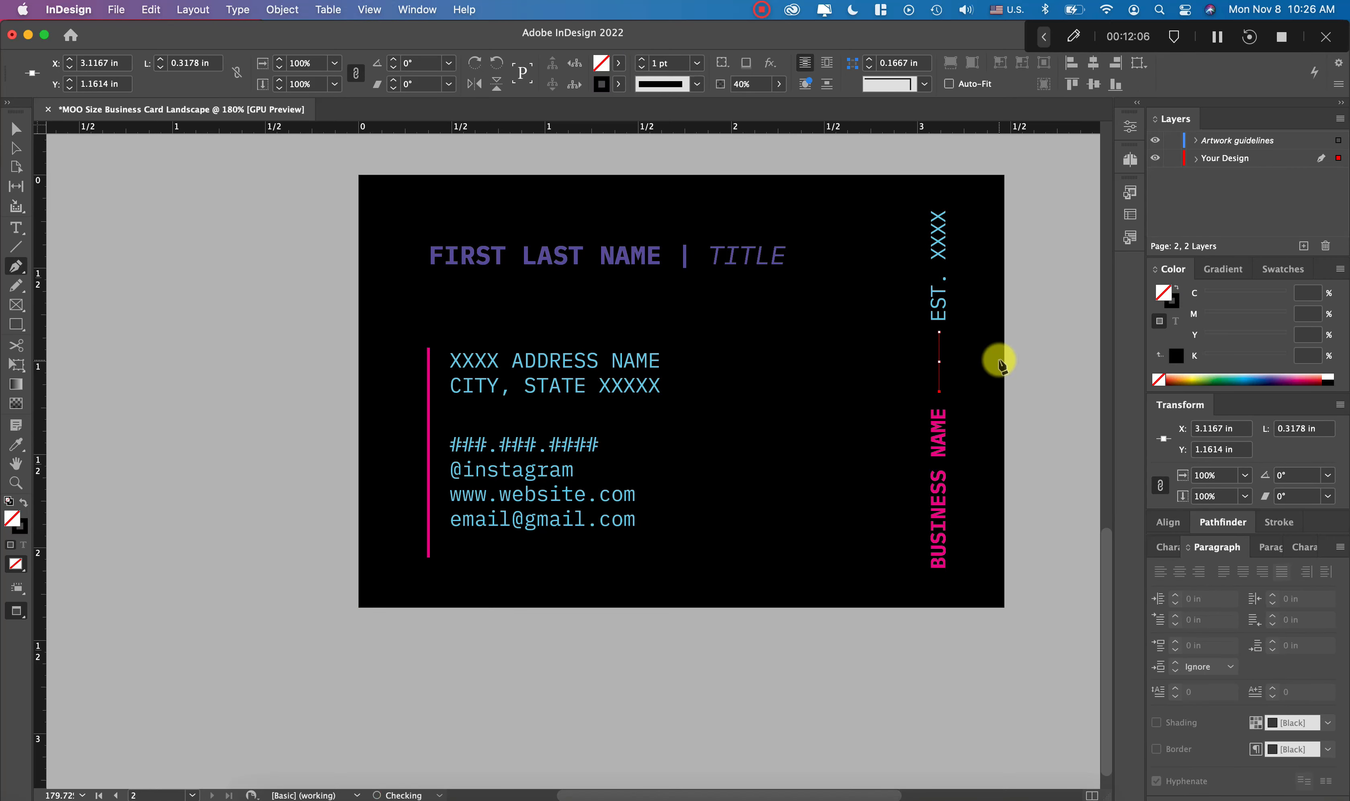
# Give the short line a C=0 M=100 Y=0 K=0 magenta stroke and raise its opacity to 100%
pyautogui.press('v')
pyautogui.click(617, 84)
pyautogui.click(517, 205)
pyautogui.click(777, 84)
pyautogui.moveTo(729, 104); pyautogui.dragTo(826, 108)
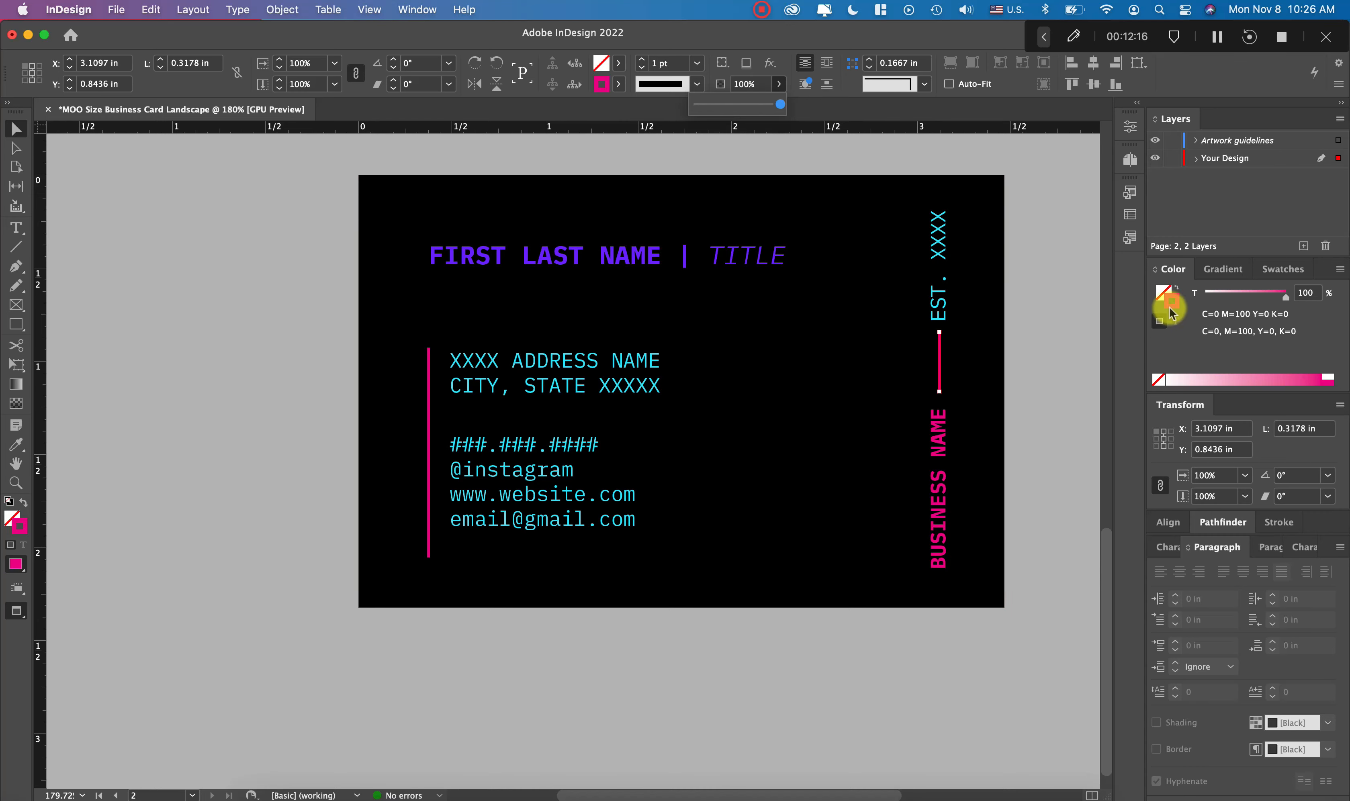
pyautogui.click(778, 84)
pyautogui.click(970, 188)
# Sample the name text's violet and apply it to the short line's stroke instead of its fill
pyautogui.click(939, 358)
pyautogui.press('i')
pyautogui.click(686, 258)
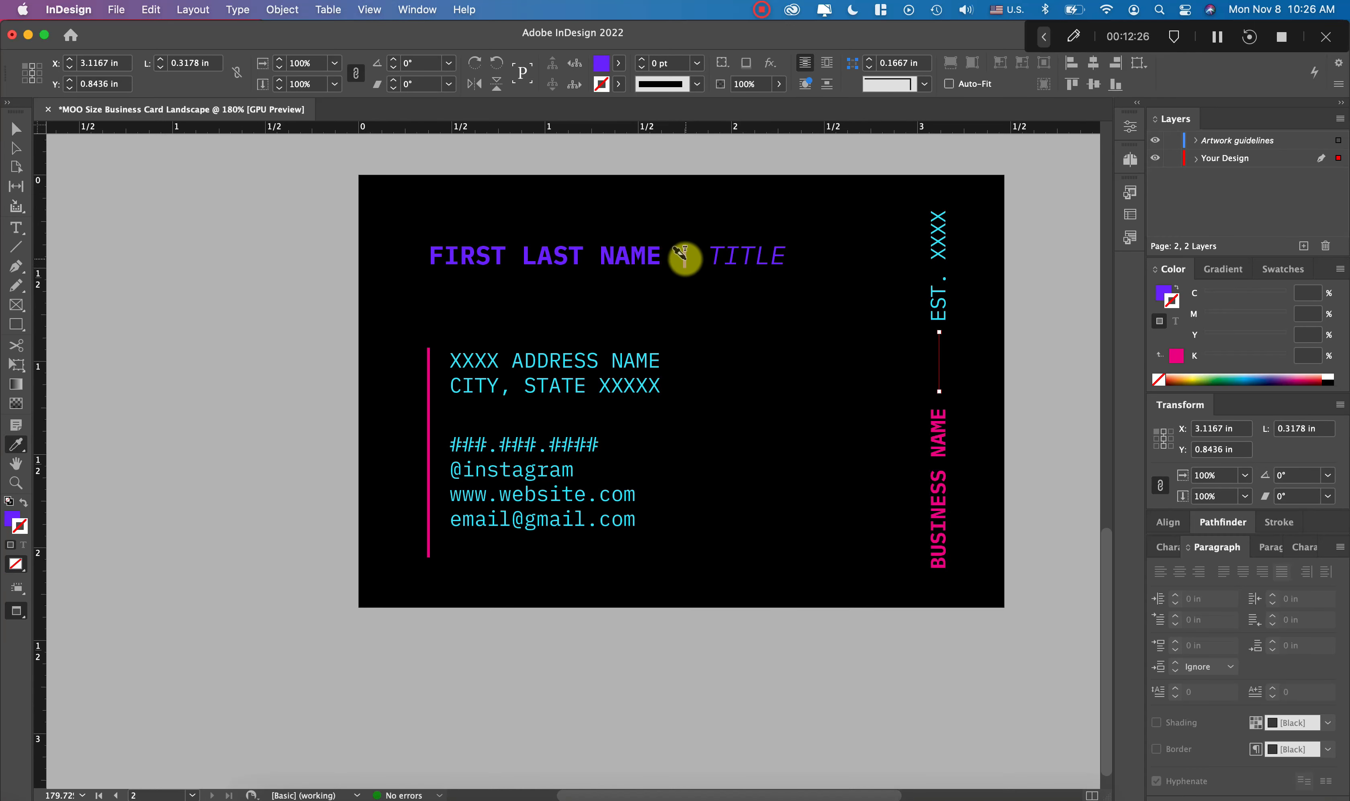
pyautogui.click(1176, 287)
pyautogui.press('v')
pyautogui.click(1051, 313)
# Shorten the pink vertical line by moving only its lower endpoint upward
pyautogui.press('a')
pyautogui.click(429, 557)
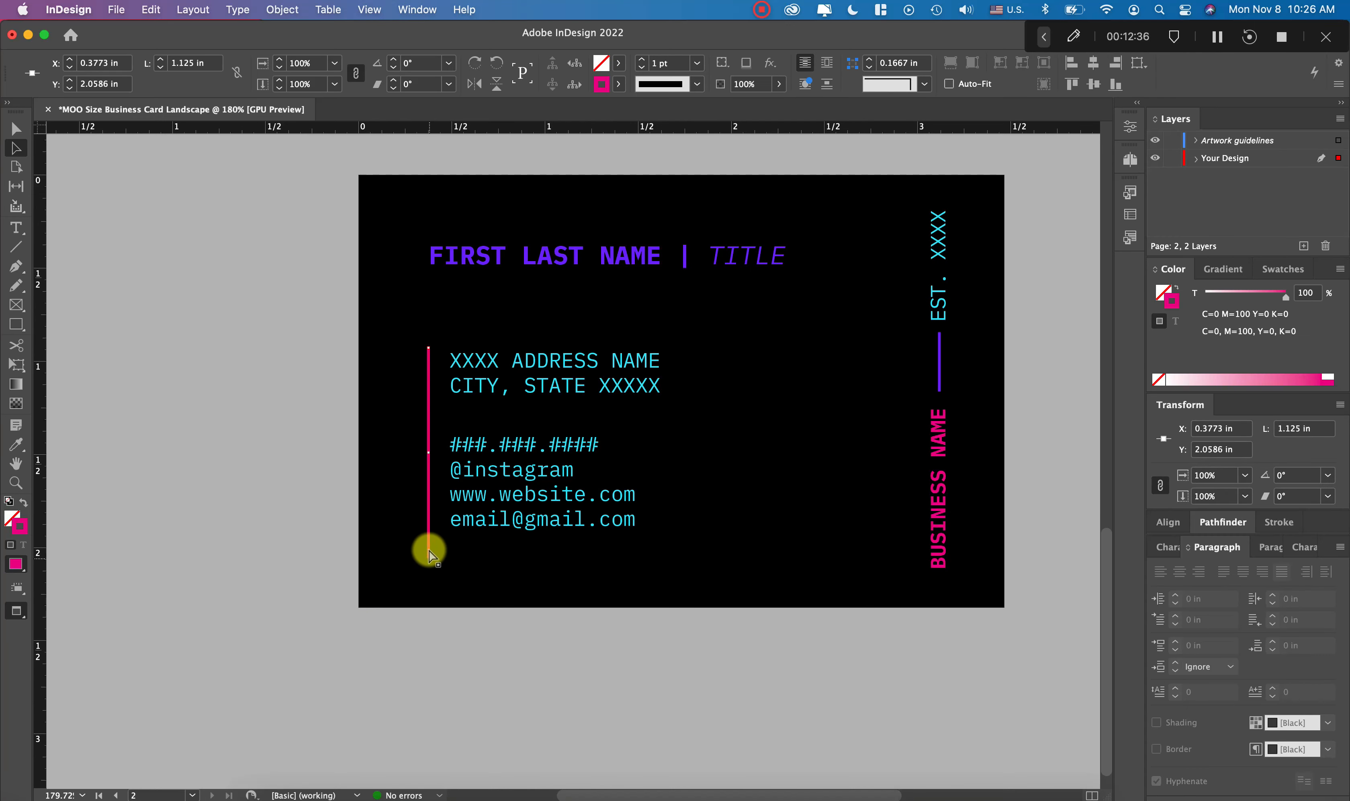
pyautogui.moveTo(429, 550); pyautogui.dragTo(430, 543)
pyautogui.press('v')
pyautogui.press('super+shift+a')
# Show the guides and realign the pink line, contact frame and address frame with the left and lower guides
pyautogui.press('w')
pyautogui.click(428, 493)
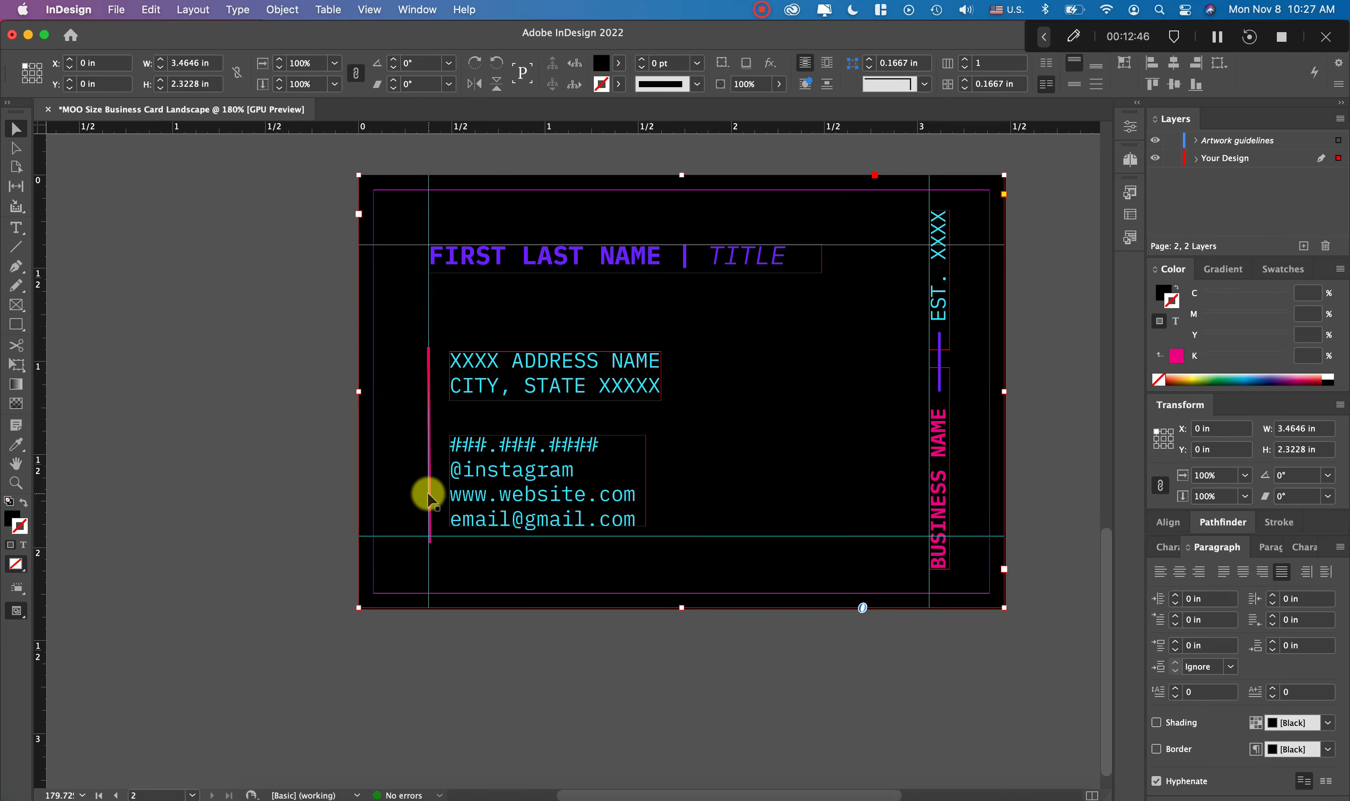
pyautogui.scroll(5, 427, 493)
pyautogui.click(377, 483)
pyautogui.moveTo(377, 368); pyautogui.dragTo(375, 360)
pyautogui.click(468, 225)
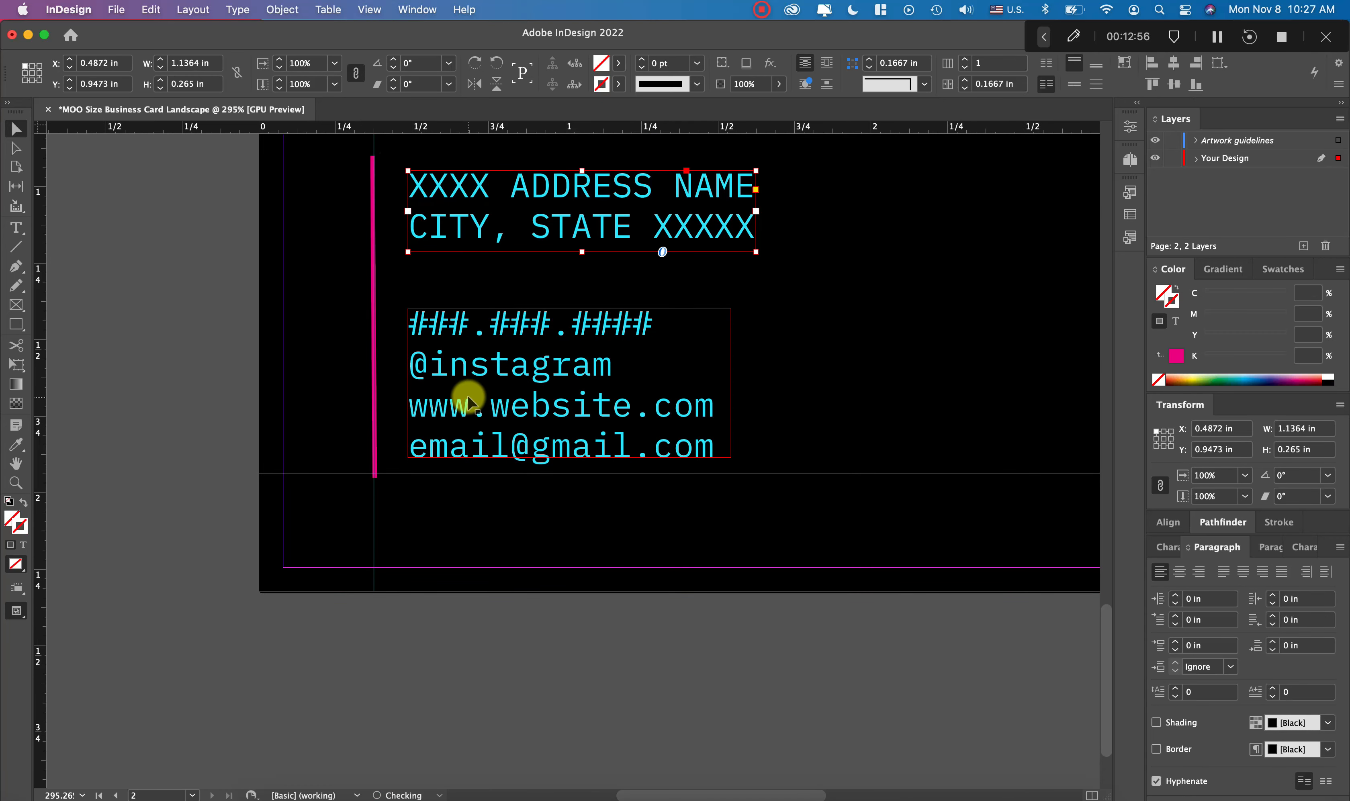
pyautogui.moveTo(370, 298); pyautogui.dragTo(373, 295)
pyautogui.moveTo(468, 353); pyautogui.dragTo(472, 372)
pyautogui.moveTo(468, 215); pyautogui.dragTo(470, 227)
# Reduce the pink line's length so that it runs alongside the address and contact text down to the lower guide
pyautogui.scroll(10, 403, 551)
pyautogui.scroll(-7, 404, 551)
pyautogui.click(208, 348)
pyautogui.click(160, 68)
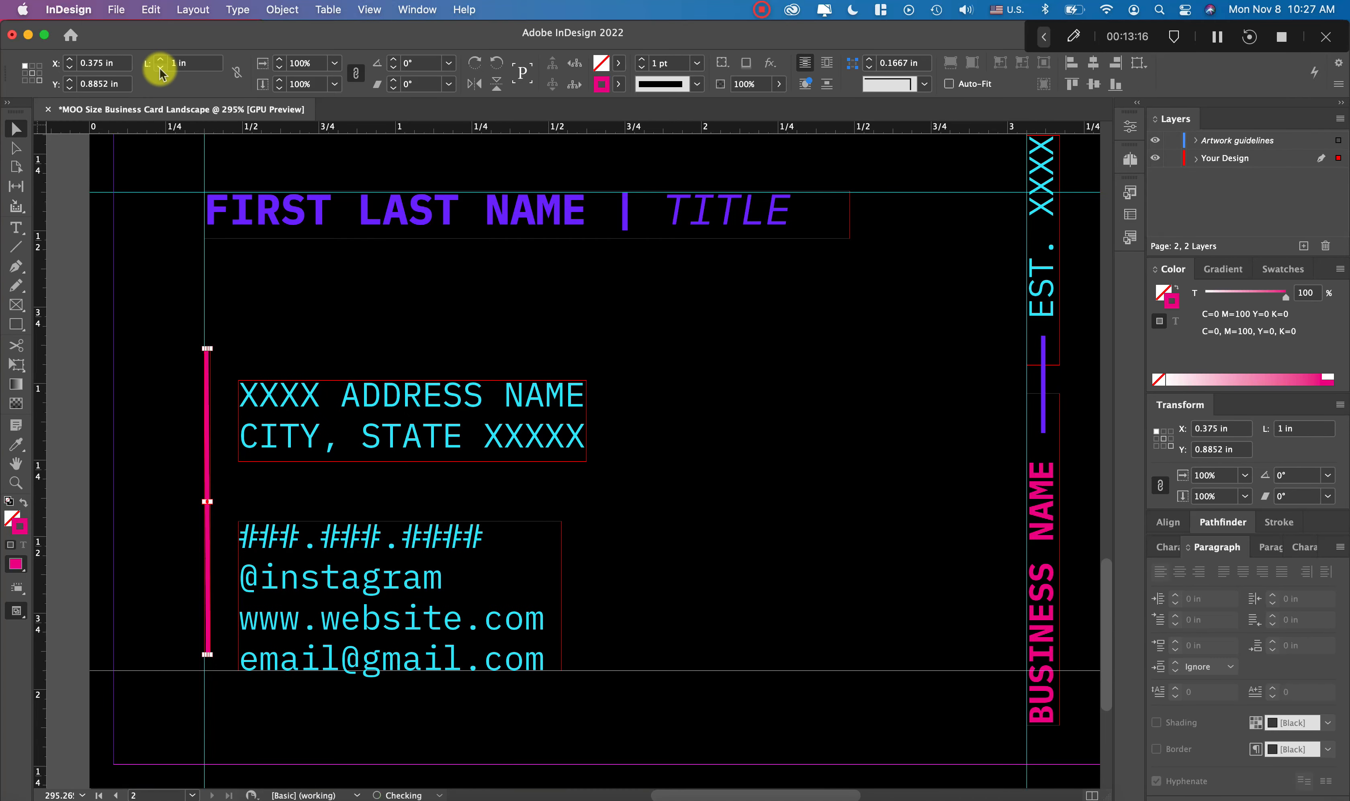
pyautogui.moveTo(207, 441)
pyautogui.mouseDown()
pyautogui.moveTo(205, 473)
pyautogui.moveTo(207, 425)
pyautogui.mouseUp()
pyautogui.click(160, 68)
# Remove the separator after the name, put TITLE on its own line and deepen the text frame to fit
pyautogui.doubleClick(666, 210)
pyautogui.press('BackSpace')
pyautogui.press('BackSpace')
pyautogui.press('BackSpace')
pyautogui.press('Return')
pyautogui.press('Escape')
pyautogui.moveTo(527, 238); pyautogui.dragTo(527, 279)
# Insert LONG before TITLE so the second line reads LONG TITLE
pyautogui.doubleClick(345, 257)
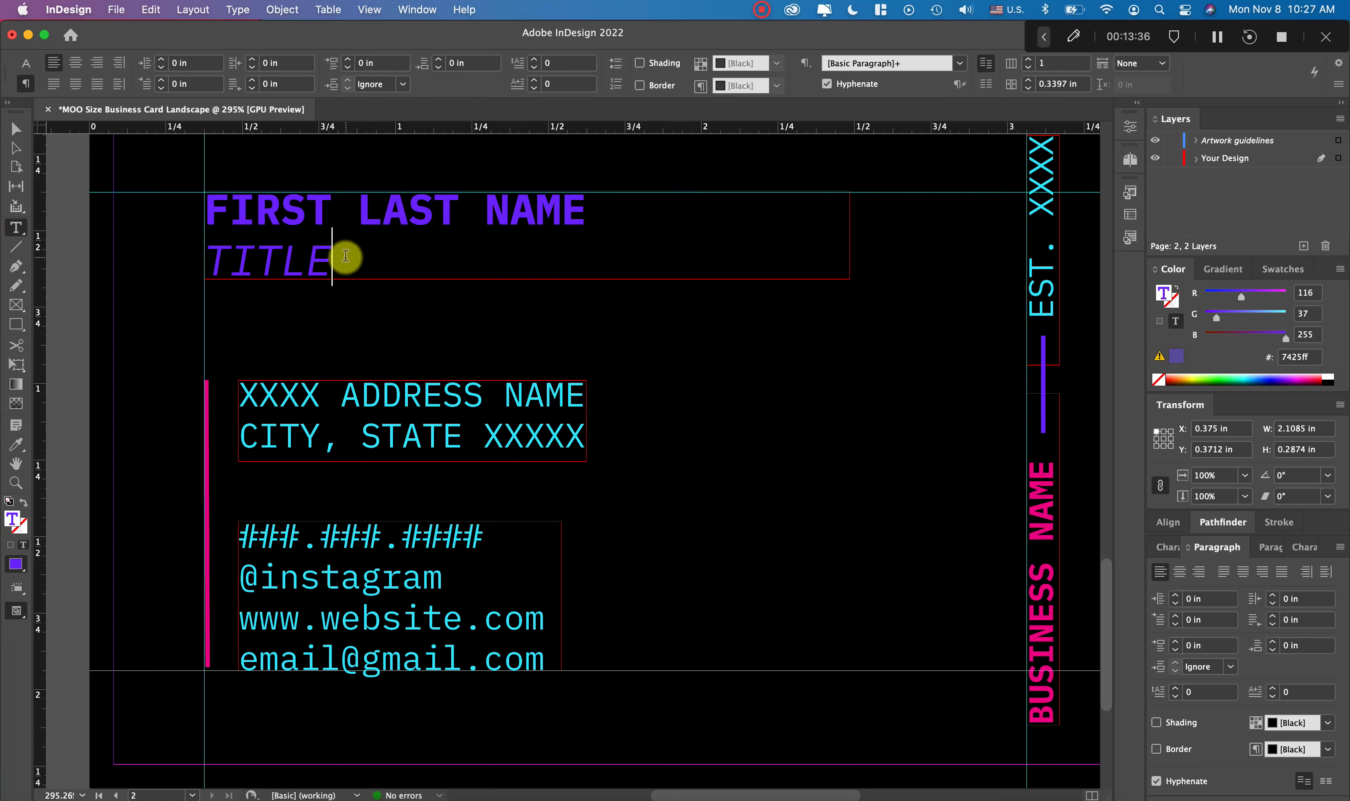
pyautogui.click(210, 257)
pyautogui.write('LONG')
pyautogui.press('BackSpace')
pyautogui.press('BackSpace')
pyautogui.press('BackSpace')
pyautogui.press('BackSpace')
pyautogui.click(232, 256)
pyautogui.write('LONG T')
pyautogui.press('BackSpace')
# Increase the name line's text size by 2 pt and extend the frame downward to hold both lines
pyautogui.tripleClick(610, 212)
pyautogui.click(26, 63)
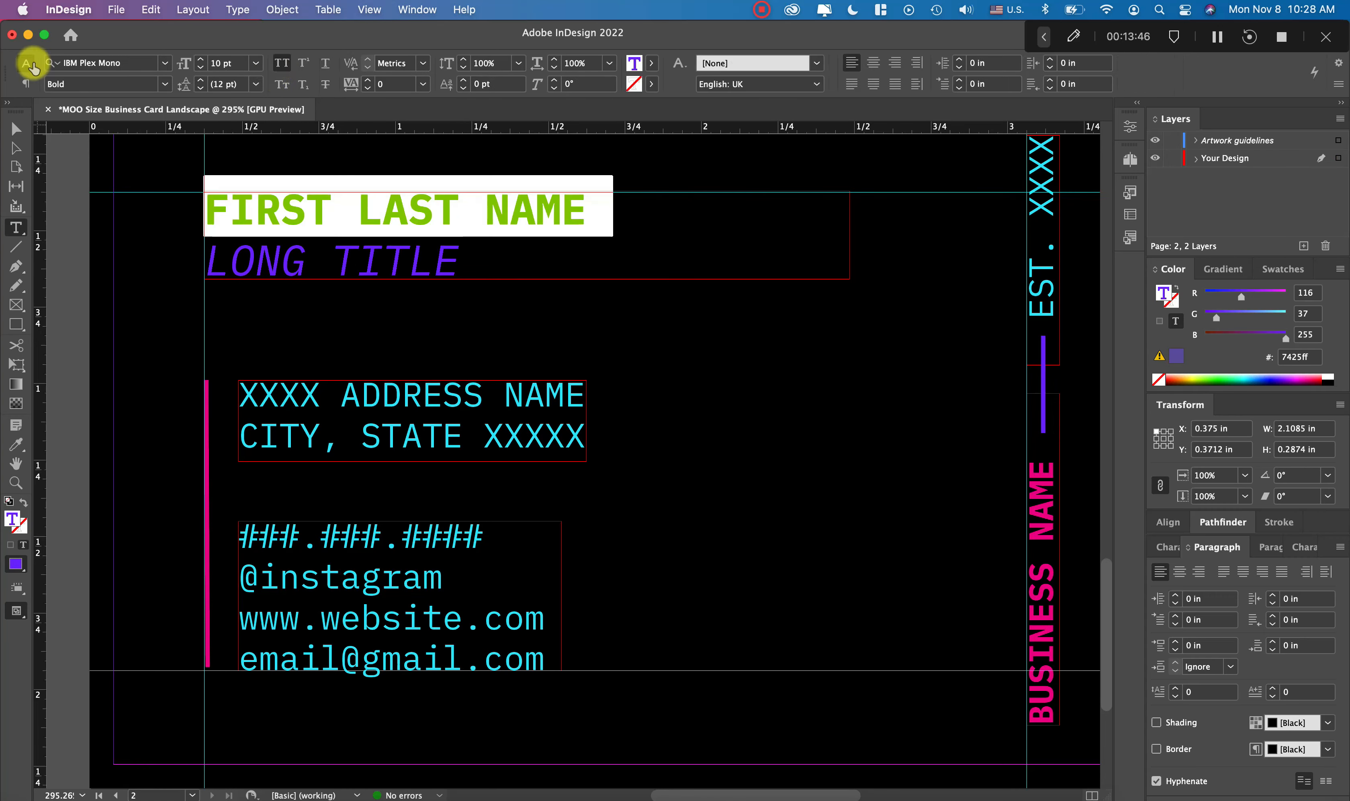
pyautogui.click(200, 59)
pyautogui.click(200, 59)
pyautogui.press('Escape')
pyautogui.moveTo(527, 280); pyautogui.dragTo(527, 306)
# Reduce the EST. XXXX and business name text to 7 pt
pyautogui.scroll(-2, 1076, 489)
pyautogui.scroll(4, 1076, 490)
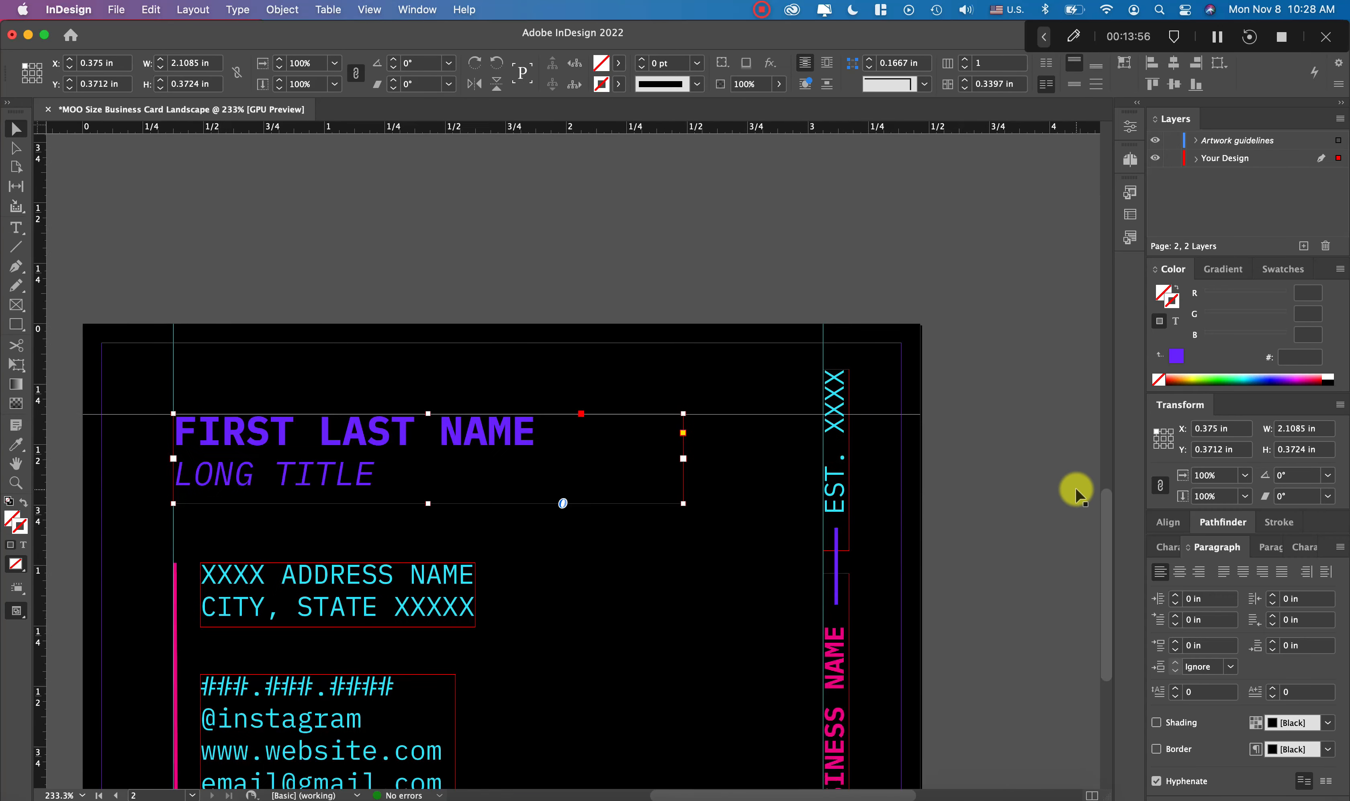
pyautogui.scroll(-2, 1076, 491)
pyautogui.click(837, 480)
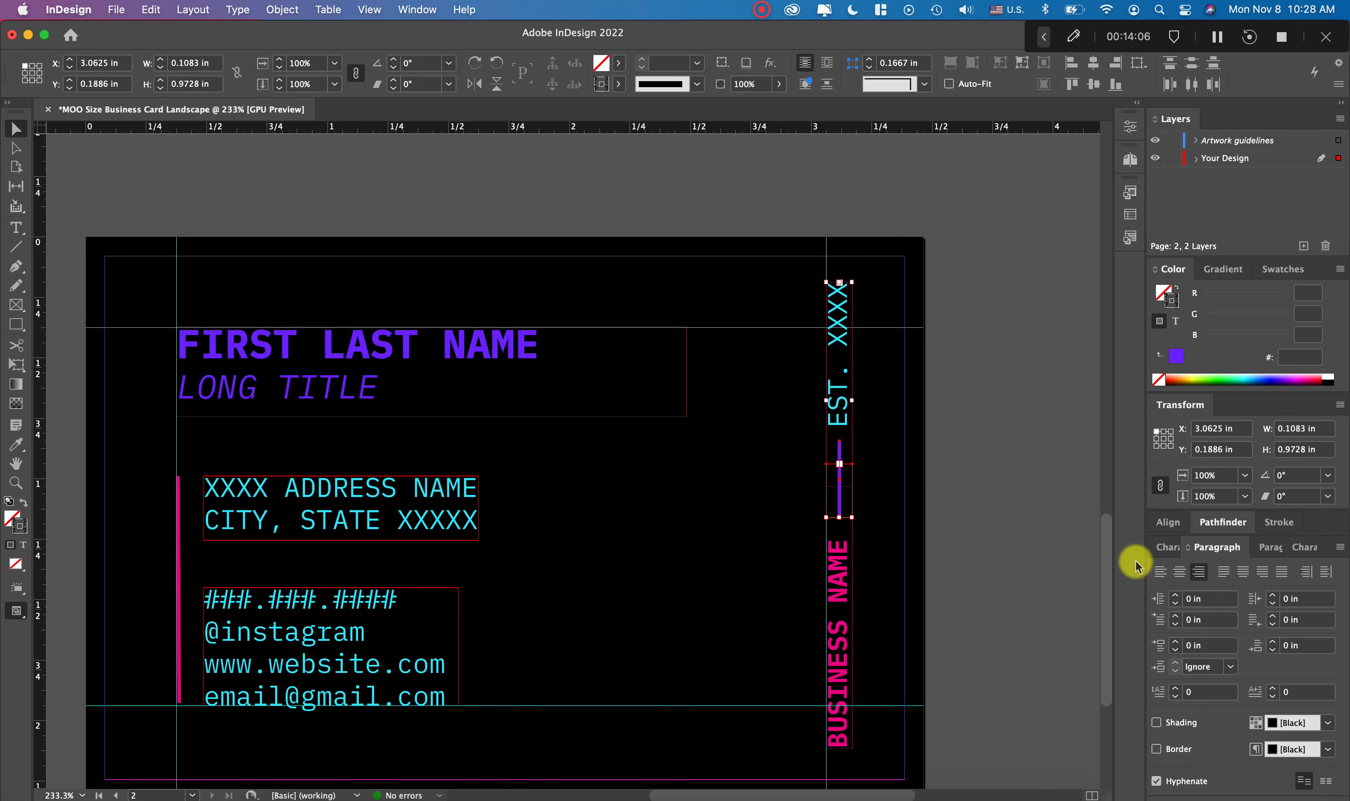
pyautogui.click(1167, 547)
pyautogui.click(1175, 692)
pyautogui.click(839, 633)
pyautogui.click(1175, 692)
# Fit the EST. XXXX and business name frames between the horizontal guides and shorten the violet line separating them
pyautogui.moveTo(836, 392); pyautogui.dragTo(841, 576)
pyautogui.click(838, 446)
pyautogui.doubleClick(850, 508)
pyautogui.click(850, 507)
pyautogui.doubleClick(852, 487)
pyautogui.press('a')
pyautogui.click(160, 68)
# Move the EST. XXXX, violet line and business name column inside the right guide, to X about 2.99 in
pyautogui.press('v')
pyautogui.keyDown('shift'); pyautogui.click(838, 443); pyautogui.keyUp('shift')
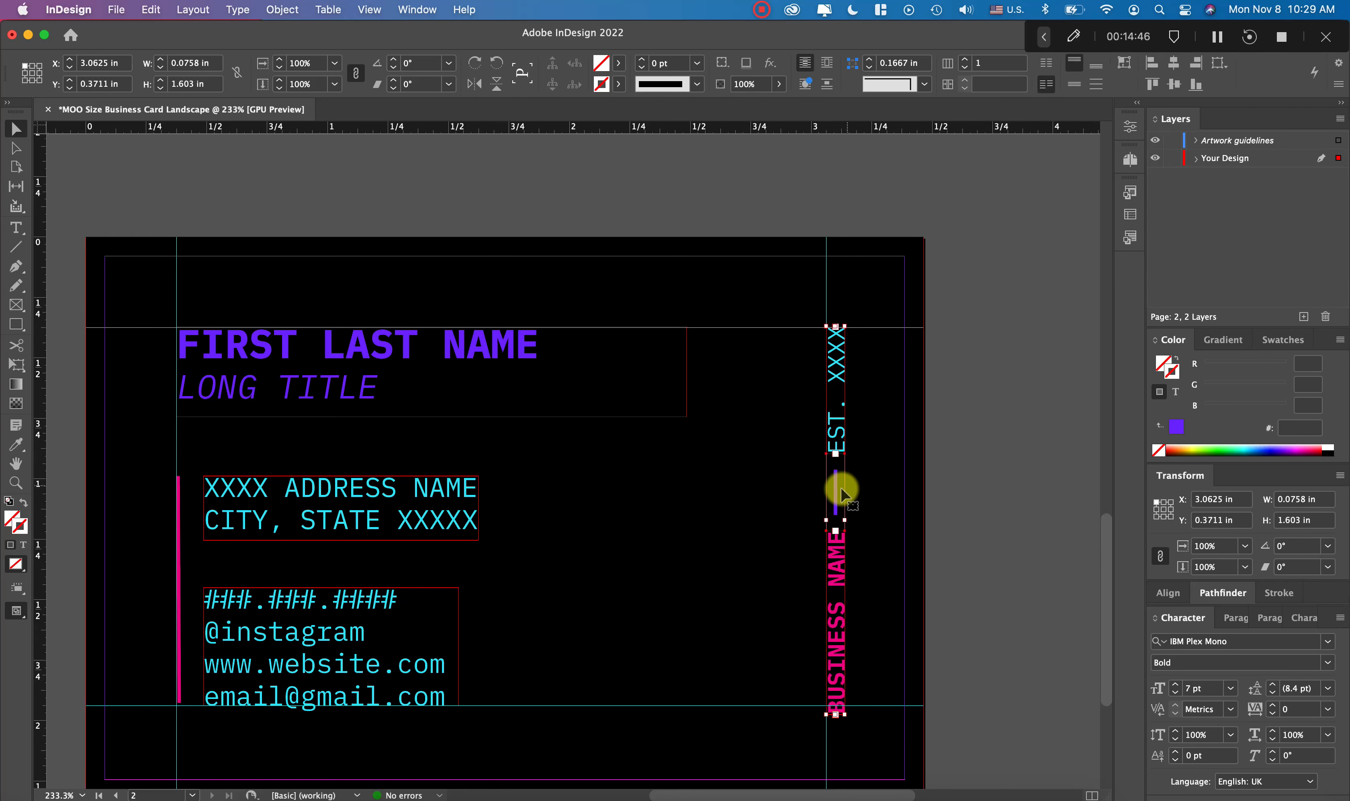
pyautogui.keyDown('shift'); pyautogui.click(836, 489); pyautogui.keyUp('shift')
pyautogui.moveTo(836, 489); pyautogui.dragTo(816, 492)
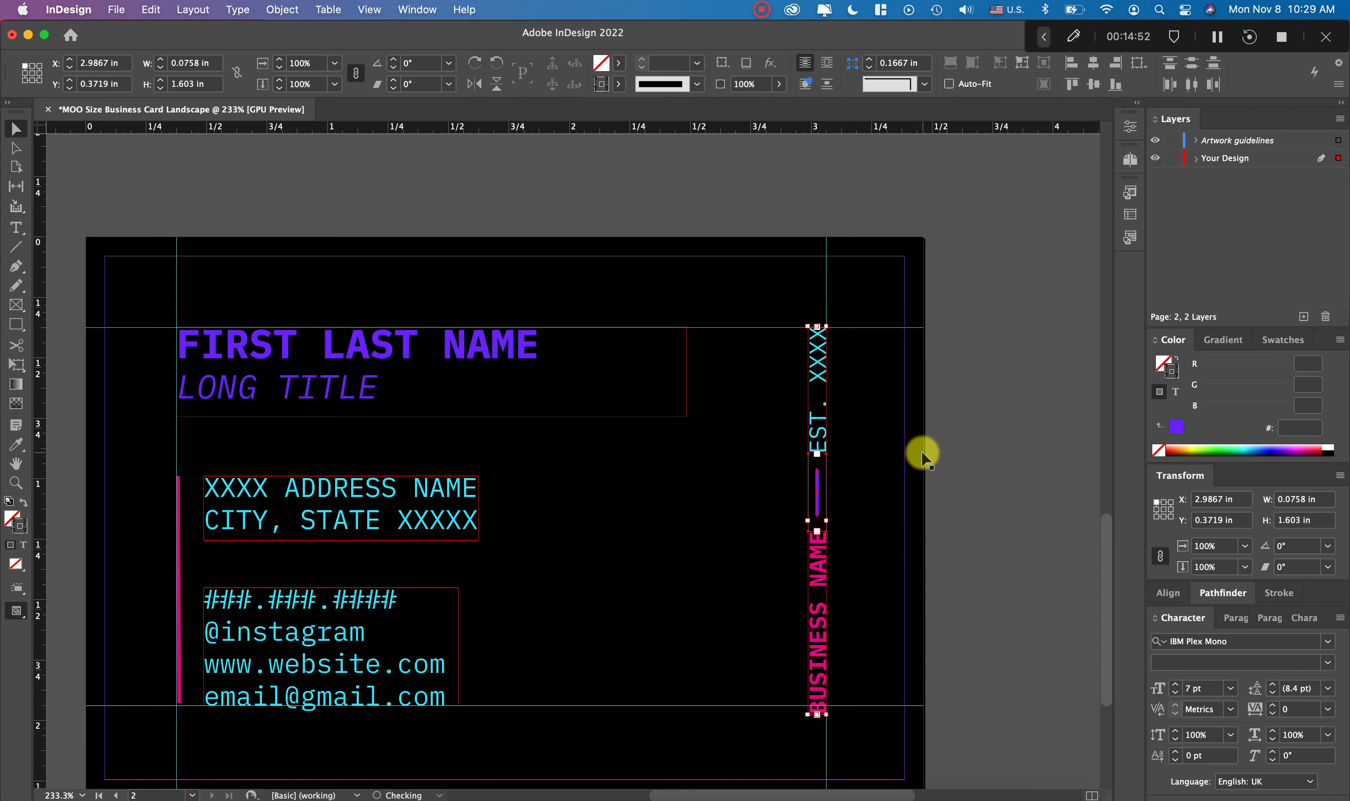
pyautogui.click(1071, 414)
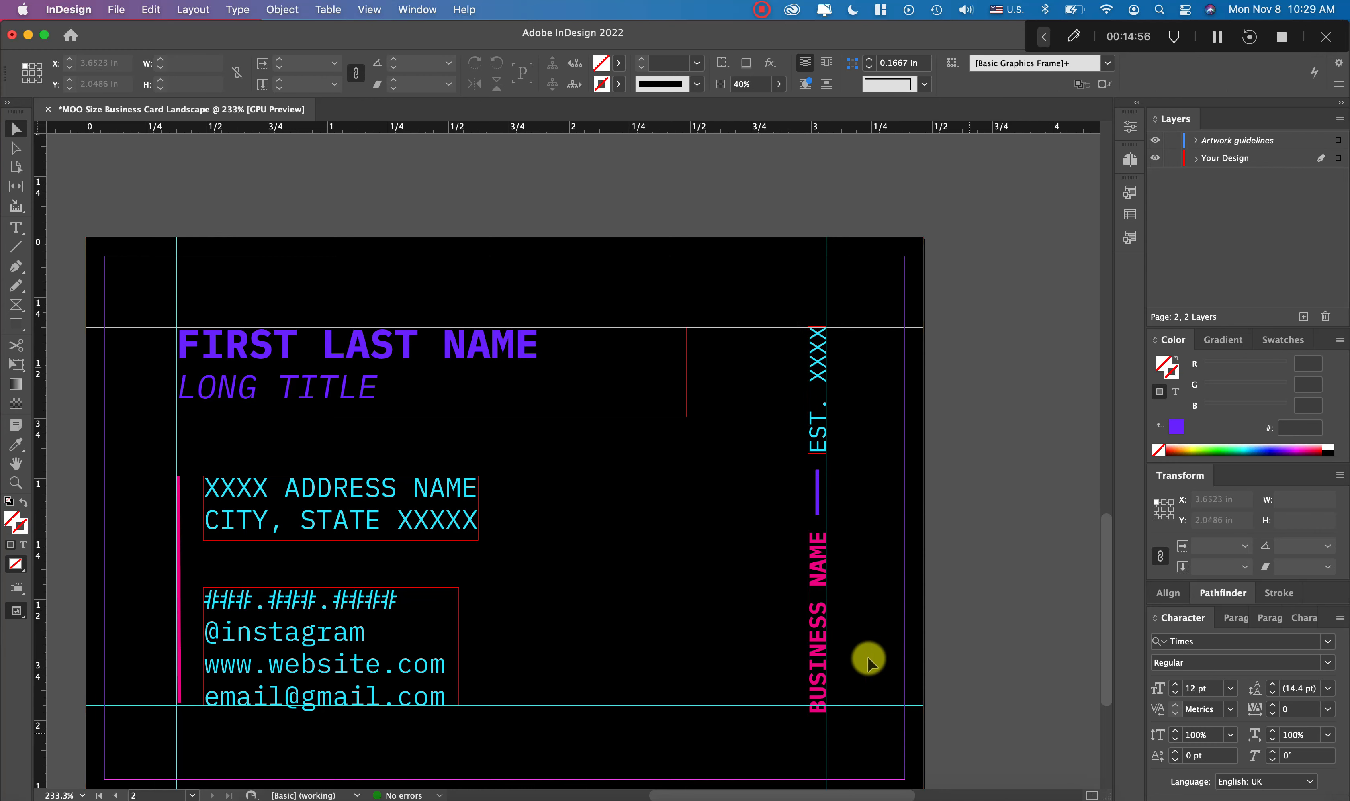
# Select the vertical column without the background and nudge it up to Y 0.3663 in
pyautogui.moveTo(868, 658); pyautogui.dragTo(786, 303)
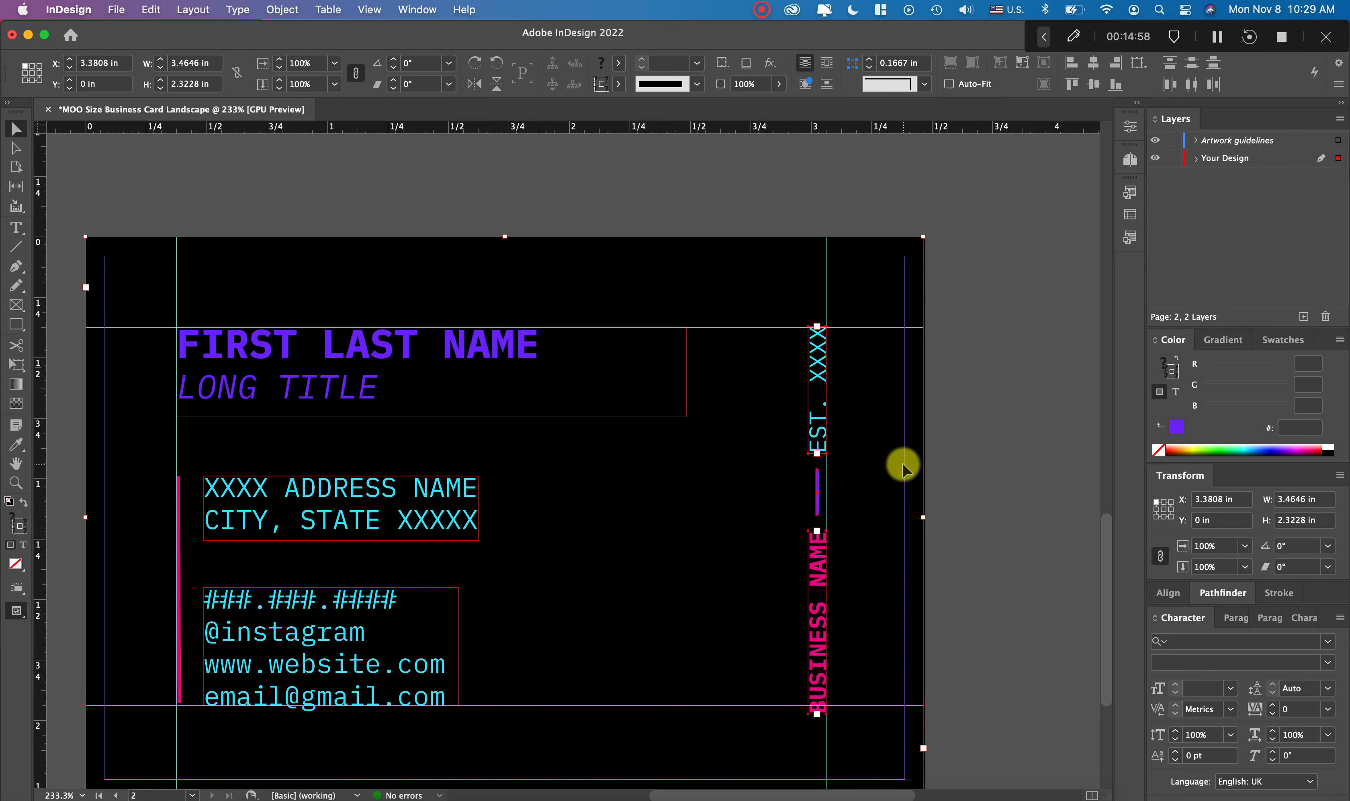
pyautogui.keyDown('shift'); pyautogui.click(924, 712); pyautogui.keyUp('shift')
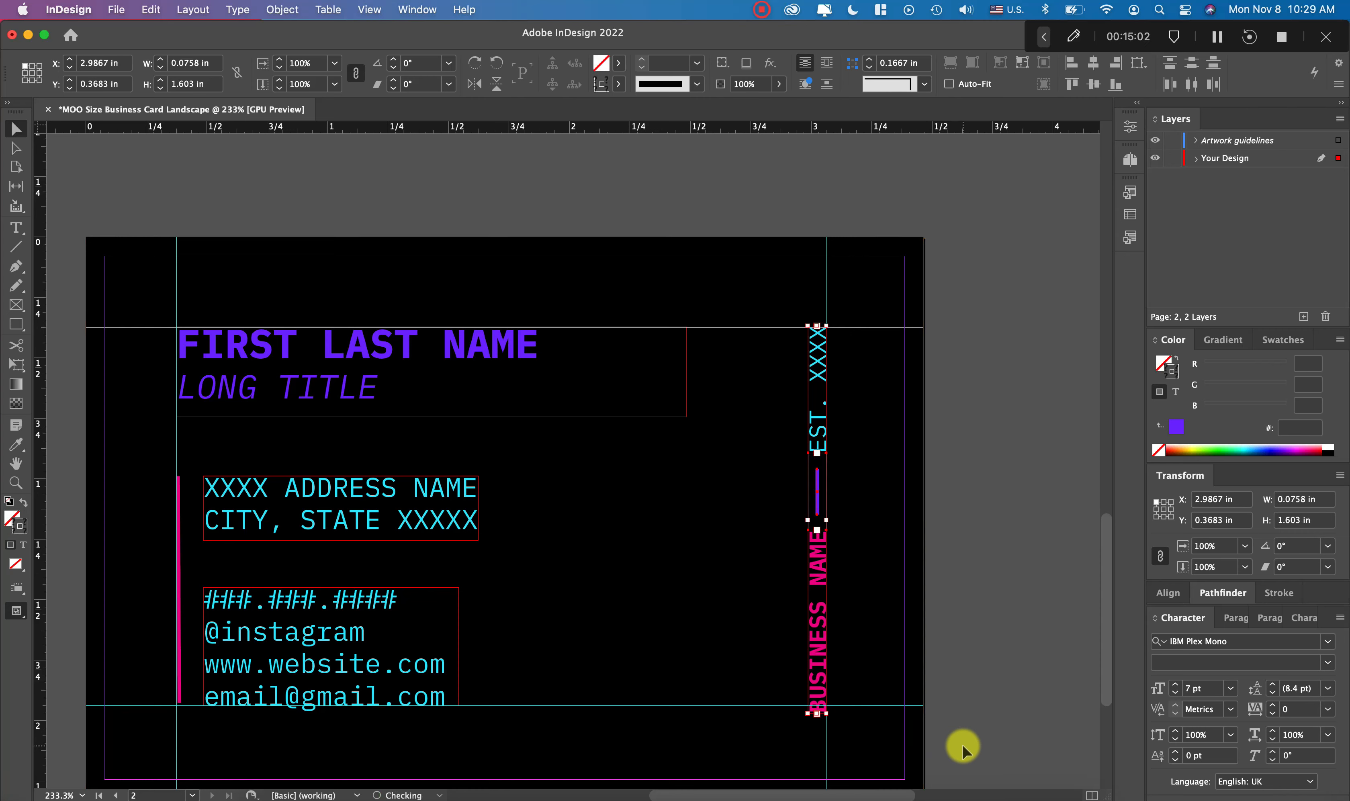
pyautogui.press('Up')
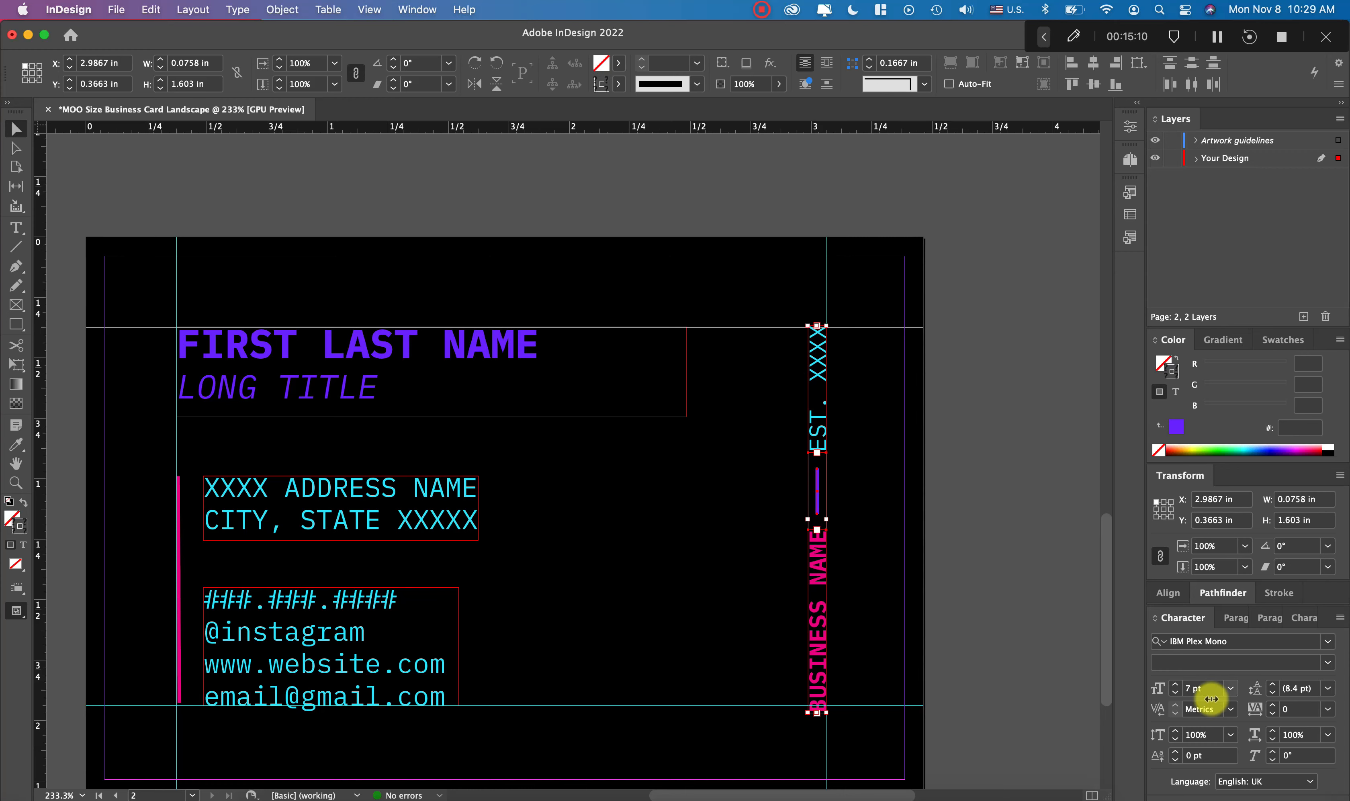
pyautogui.click(1016, 601)
pyautogui.scroll(-2, 1016, 601)
pyautogui.scroll(-1, 1015, 601)
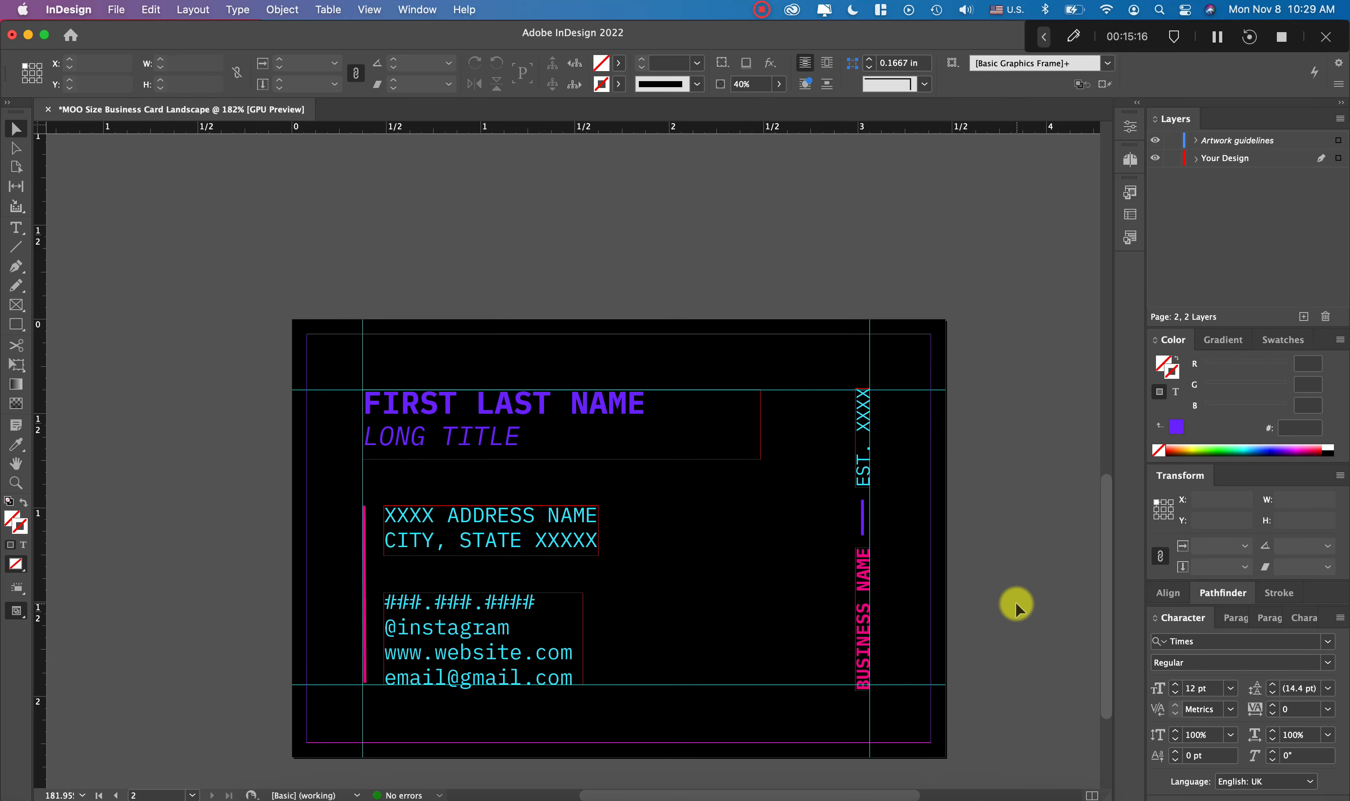
# Preview the card at 100% and move all of its artwork from page 2 onto page 1
pyautogui.press('w')
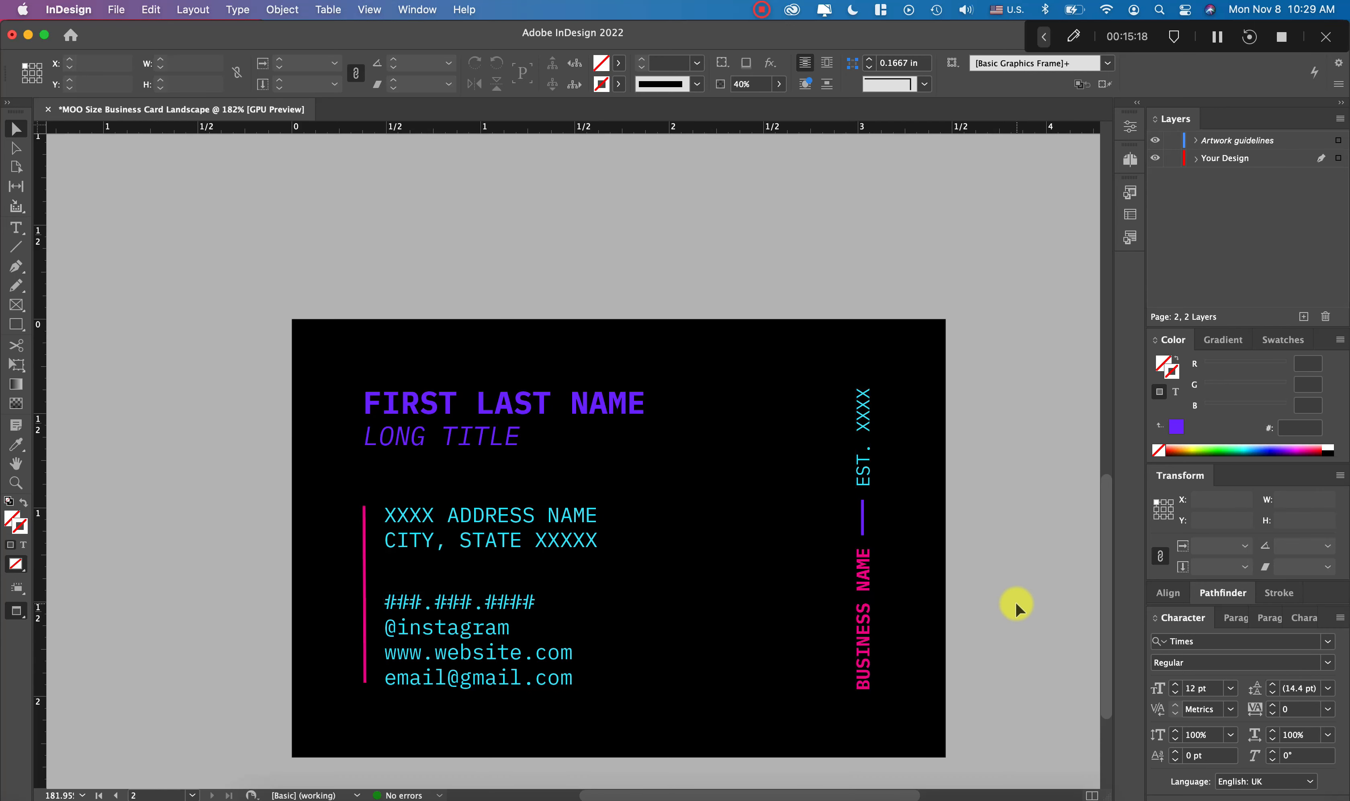
pyautogui.press('super+1')
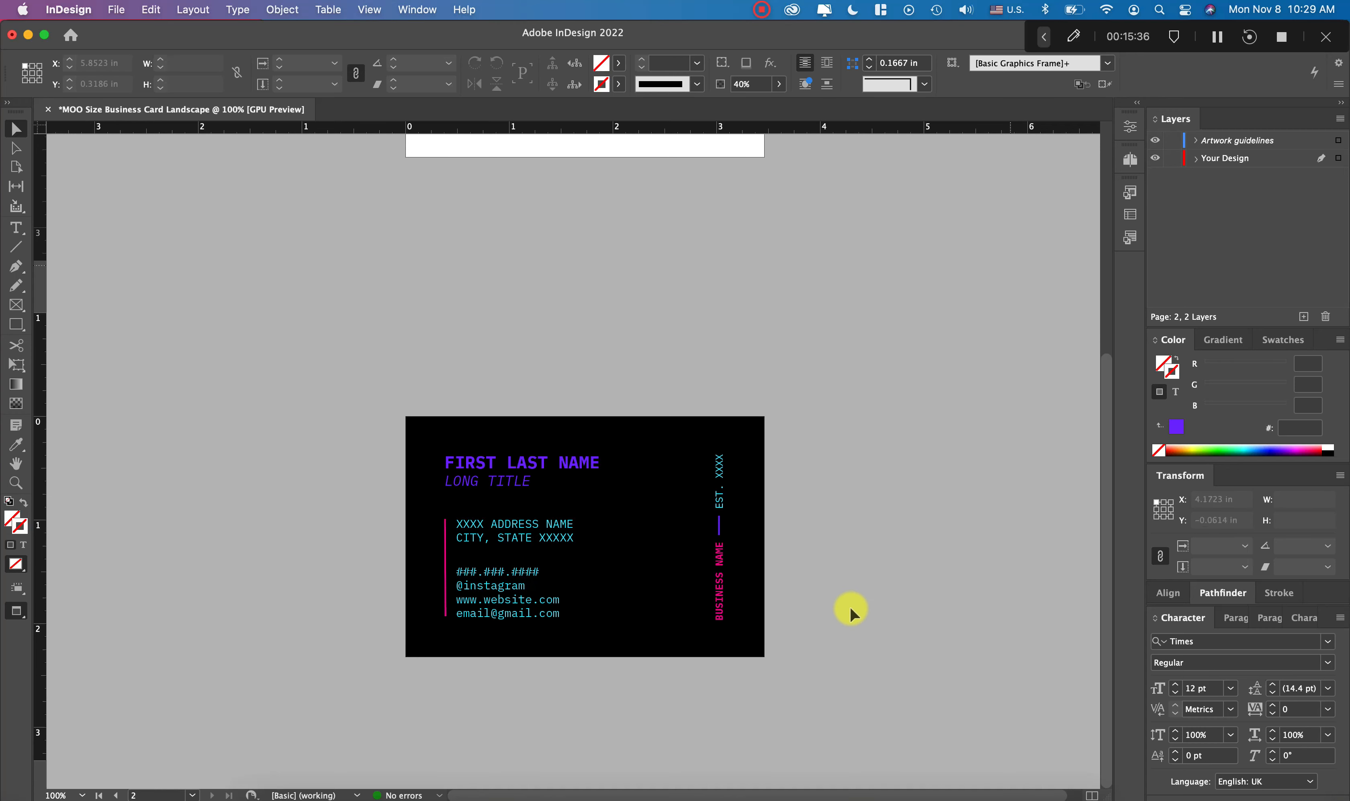
pyautogui.moveTo(803, 713); pyautogui.dragTo(374, 393)
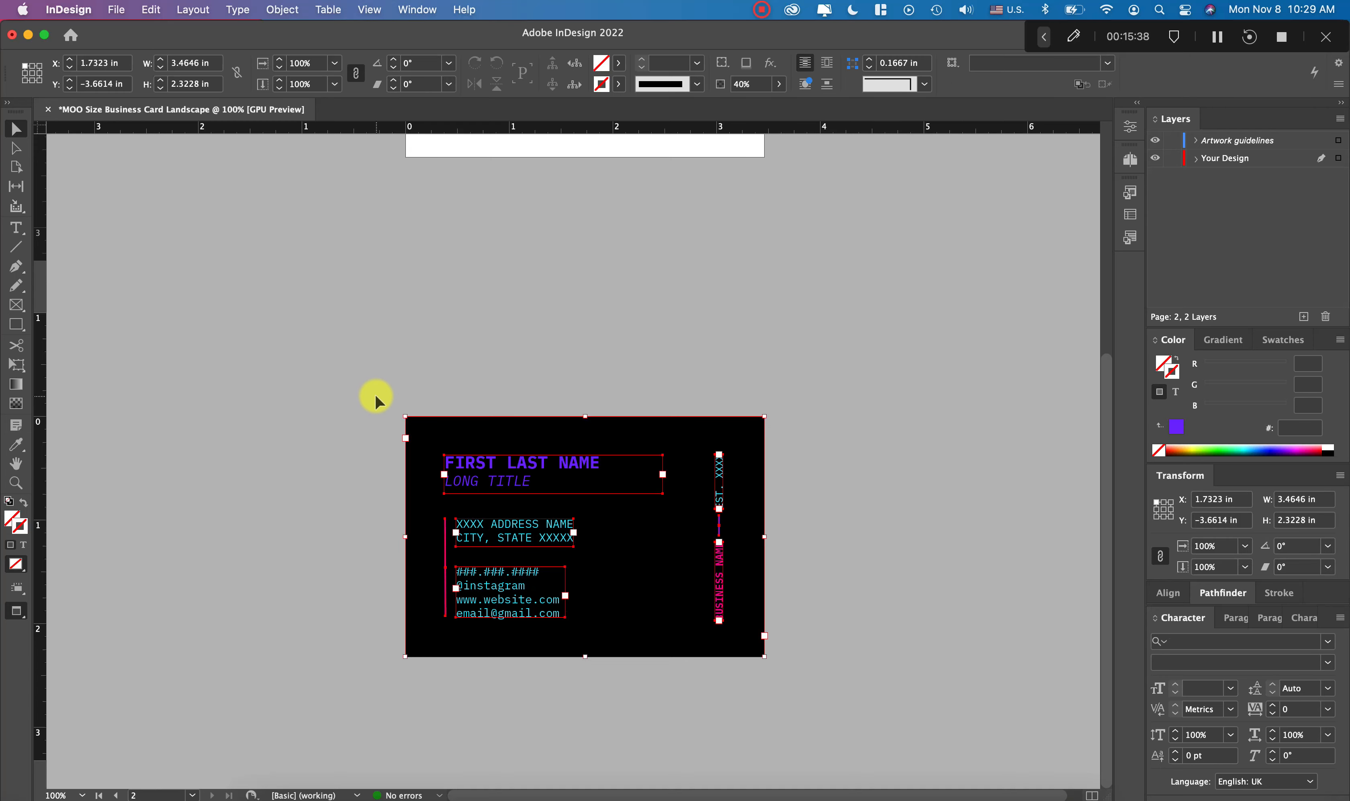
pyautogui.scroll(10, 572, 560)
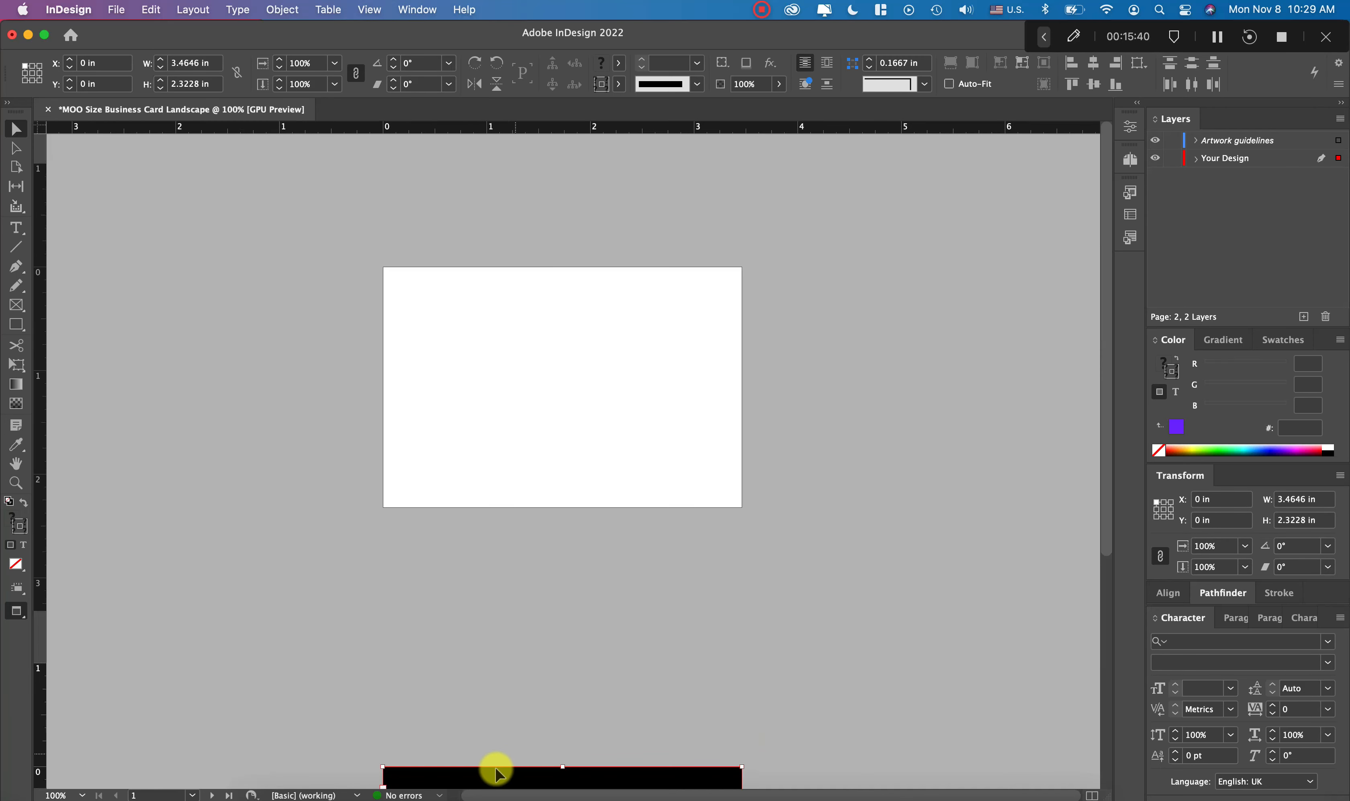
pyautogui.moveTo(496, 772); pyautogui.dragTo(496, 273)
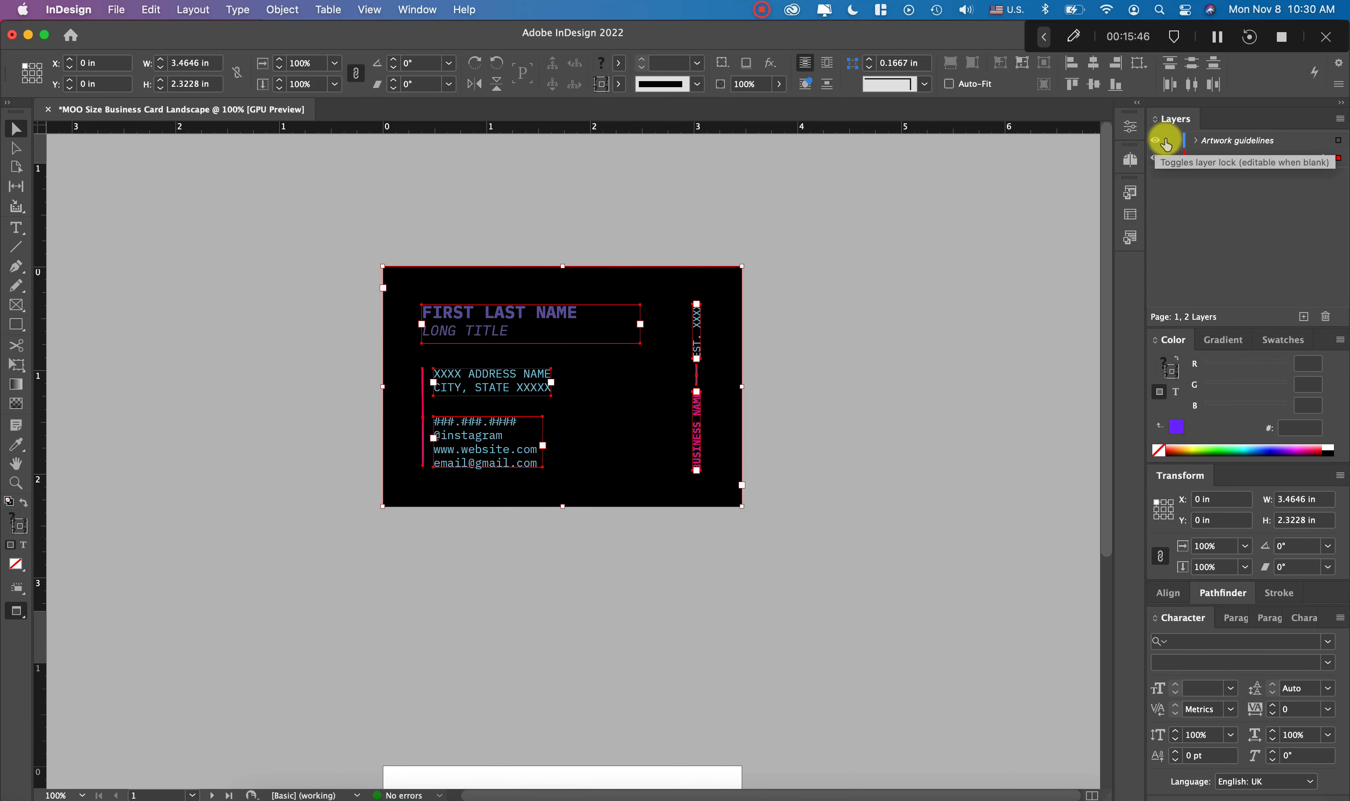
# Expand the Artwork guidelines layer and check the card on page 1 against the bleed, trim and safe areas
pyautogui.click(1187, 140)
pyautogui.click(1196, 141)
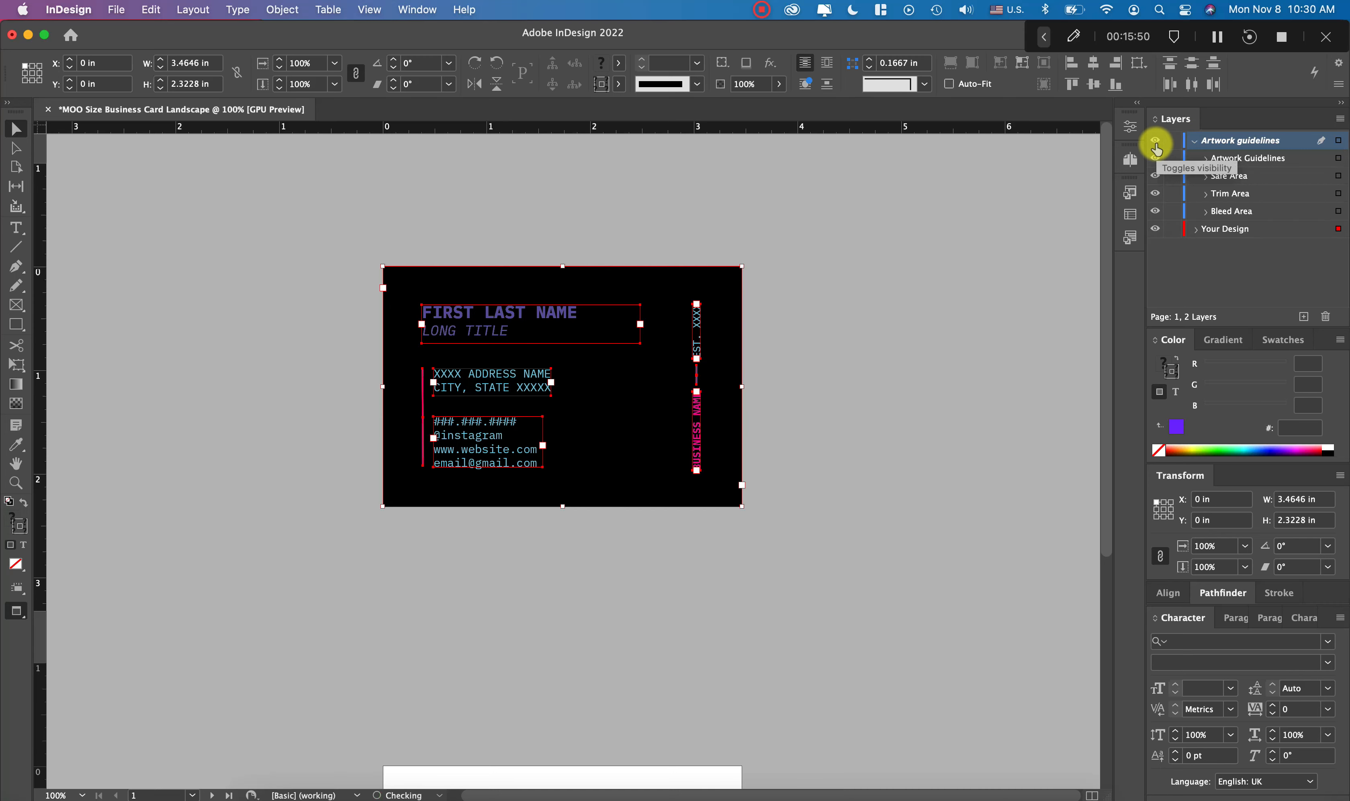
pyautogui.click(948, 305)
pyautogui.scroll(-5, 948, 306)
pyautogui.scroll(5, 948, 306)
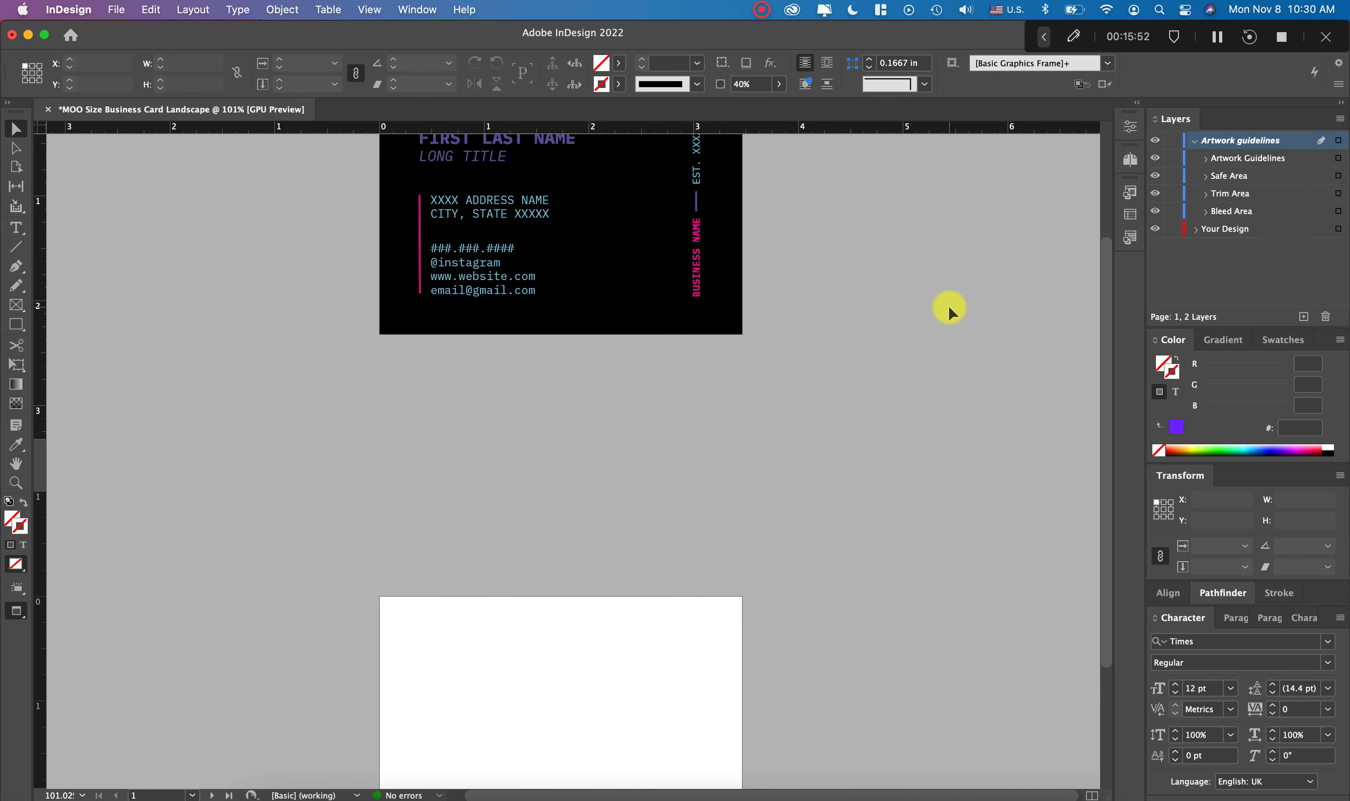
pyautogui.press('w')
pyautogui.scroll(4, 948, 305)
pyautogui.scroll(3, 756, 247)
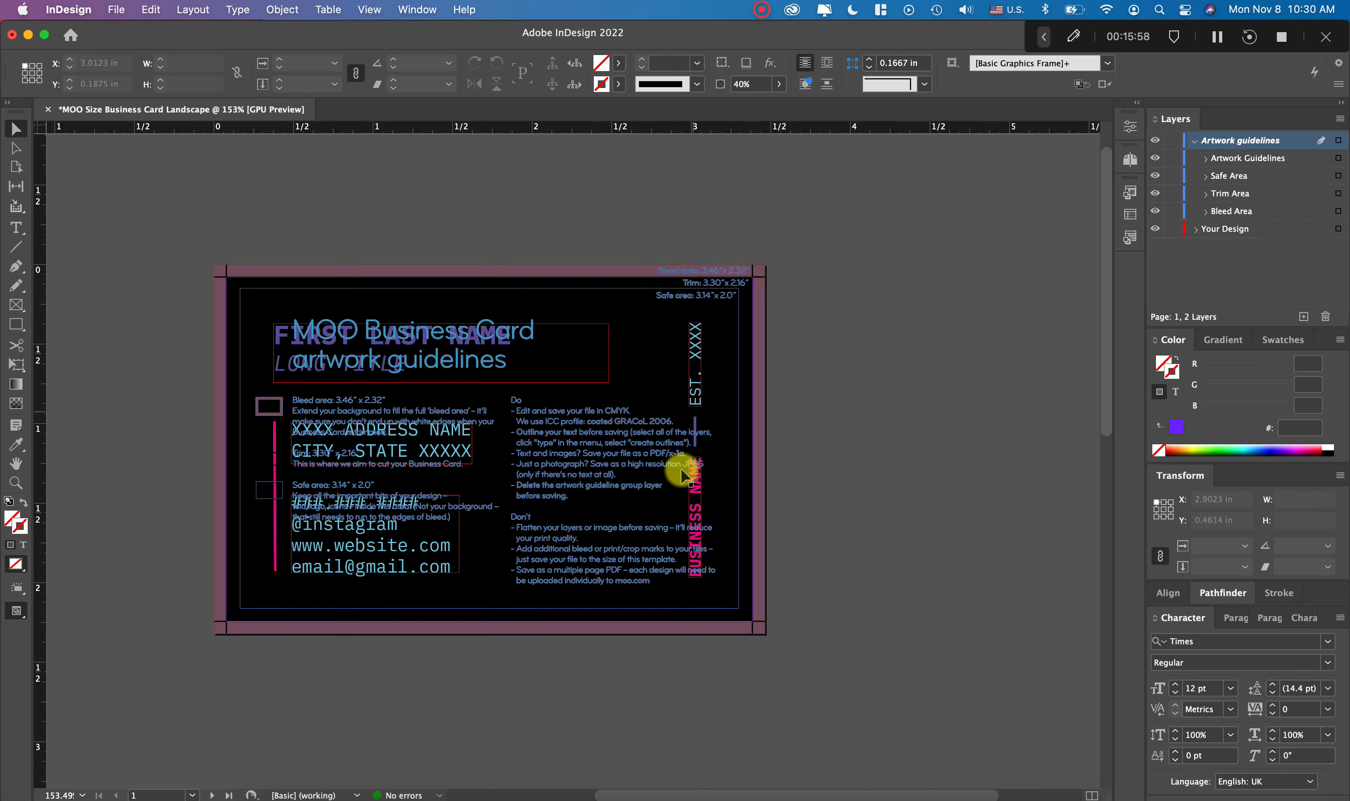
# Put the card artwork back in its original place on page 2
pyautogui.scroll(-10, 489, 486)
pyautogui.click(489, 486)
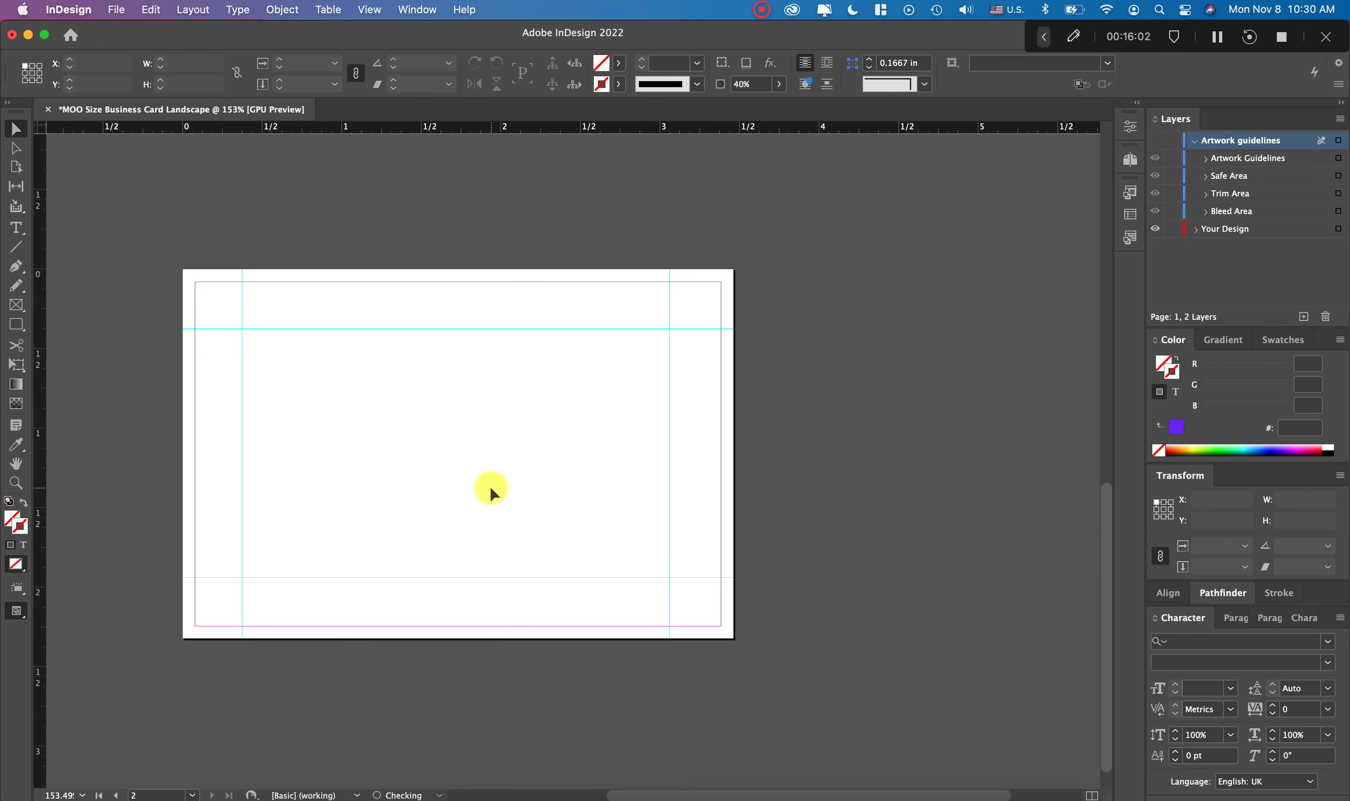
pyautogui.press('super+alt+shift+v')
pyautogui.click(795, 445)
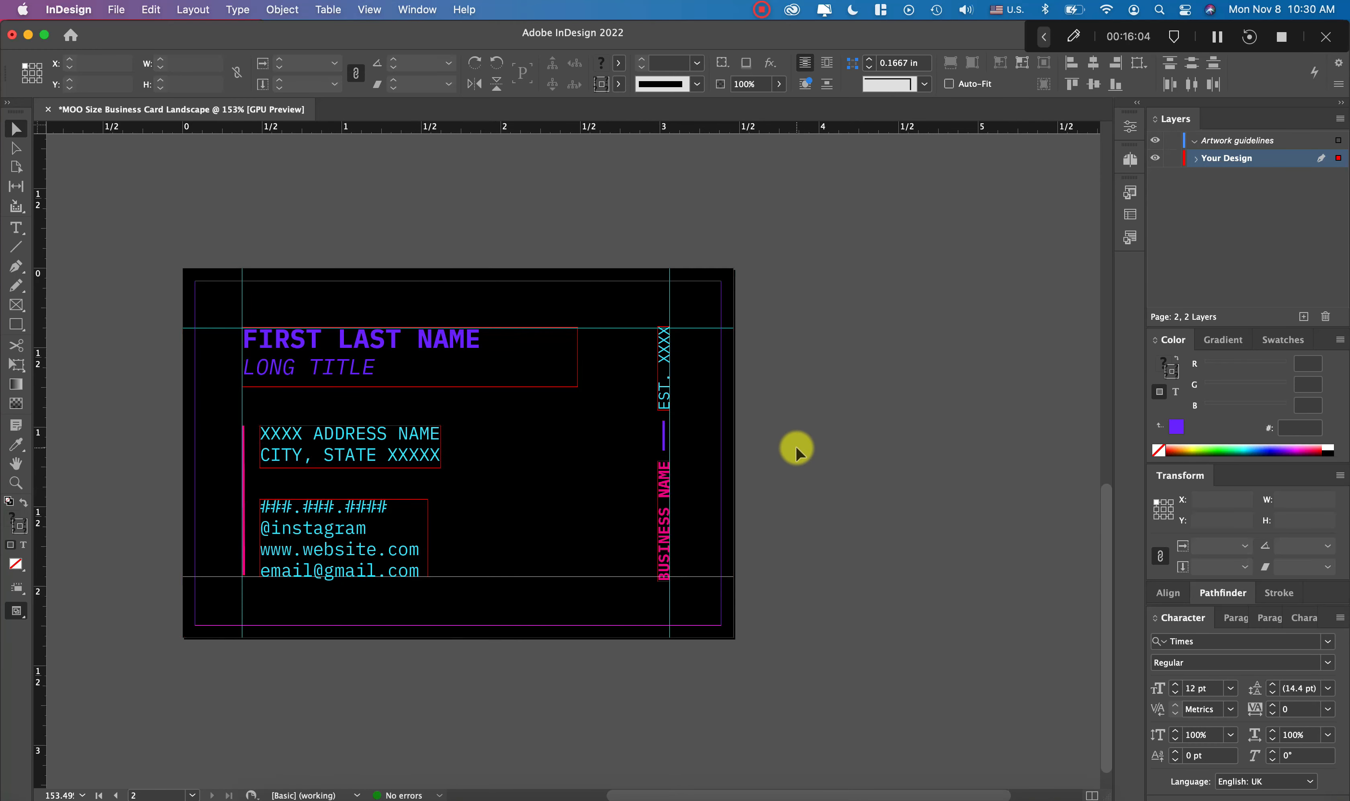
# Add a third page to the document after the text side of the card
pyautogui.scroll(1, 795, 445)
pyautogui.click(1131, 160)
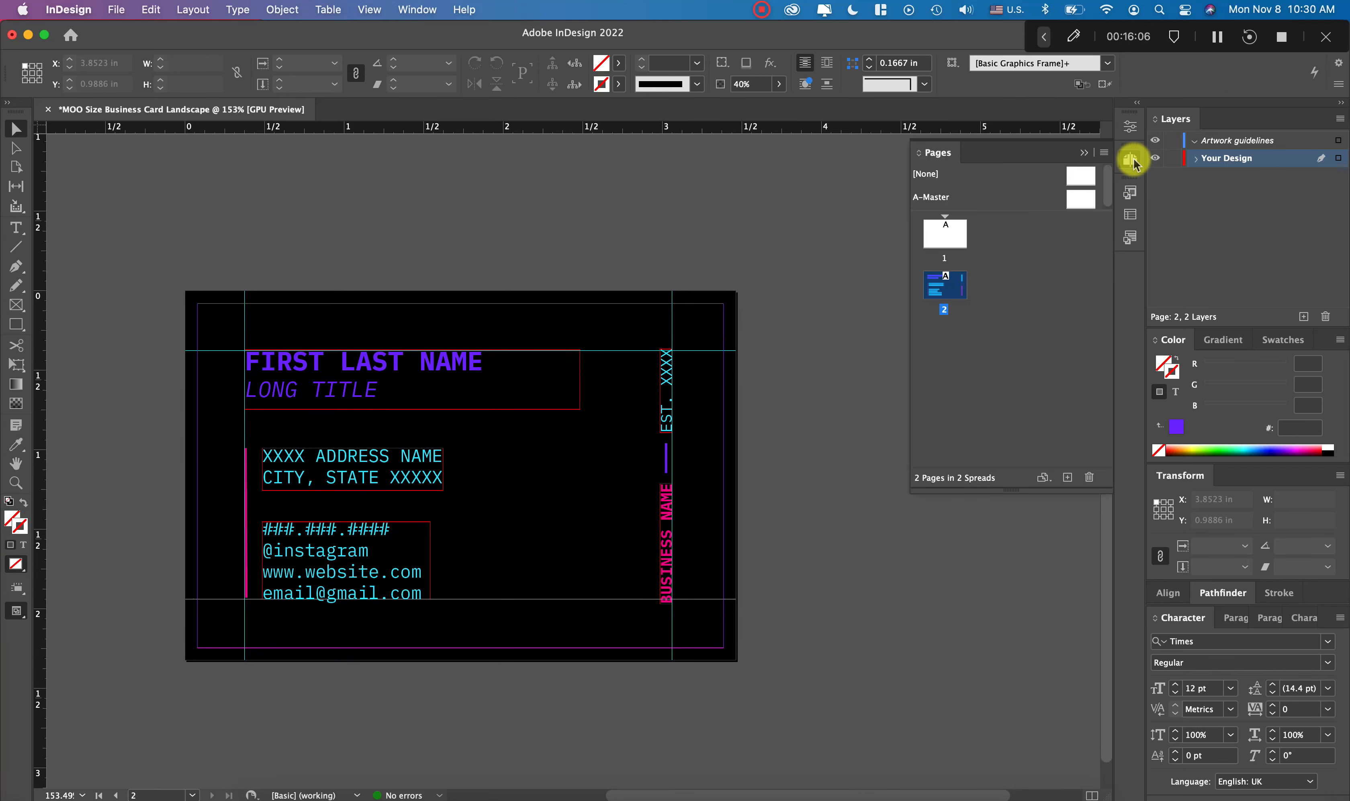
pyautogui.click(1067, 476)
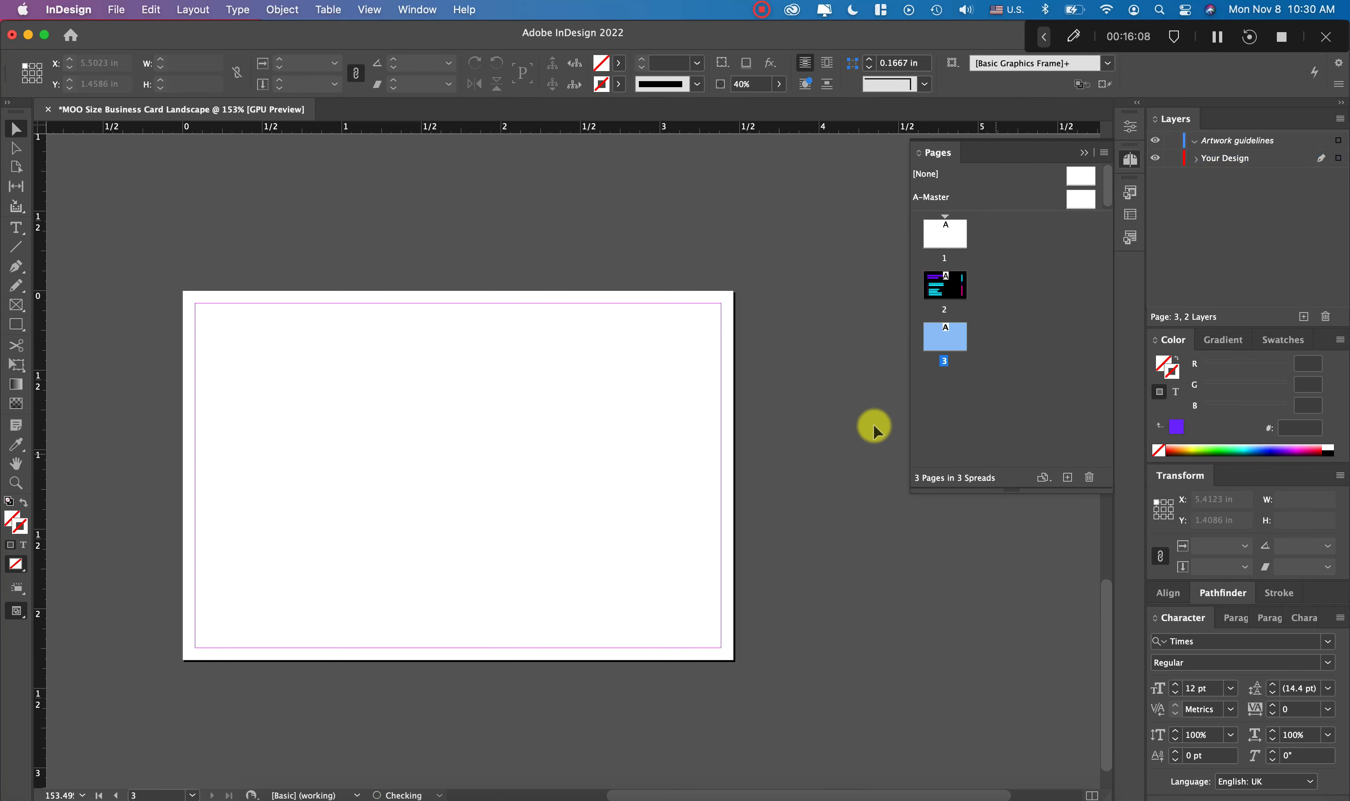
# Copy the black background from page 2 onto page 3 and align it with the page edges
pyautogui.doubleClick(954, 294)
pyautogui.click(483, 340)
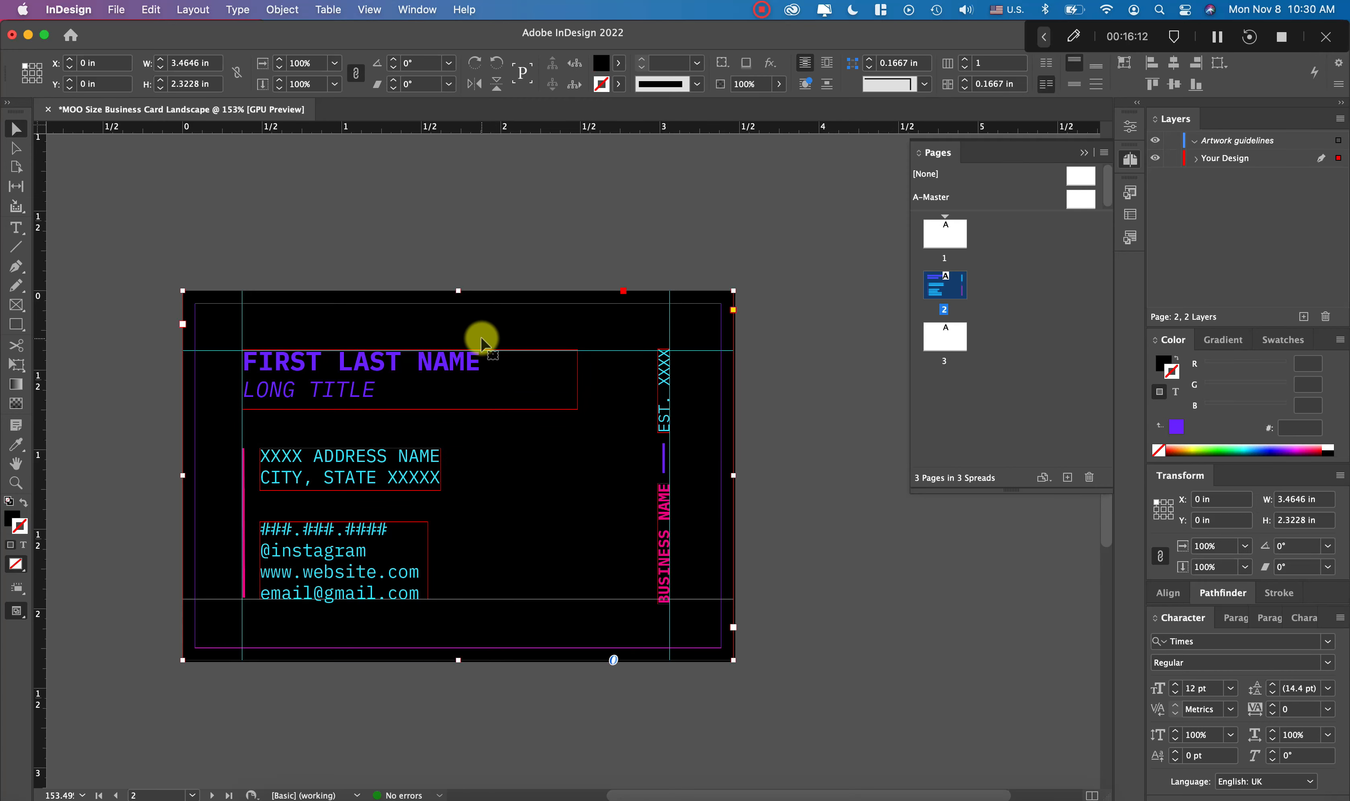
pyautogui.press('super+c')
pyautogui.hotkey('shift', 'pagedown')
pyautogui.press('super+v')
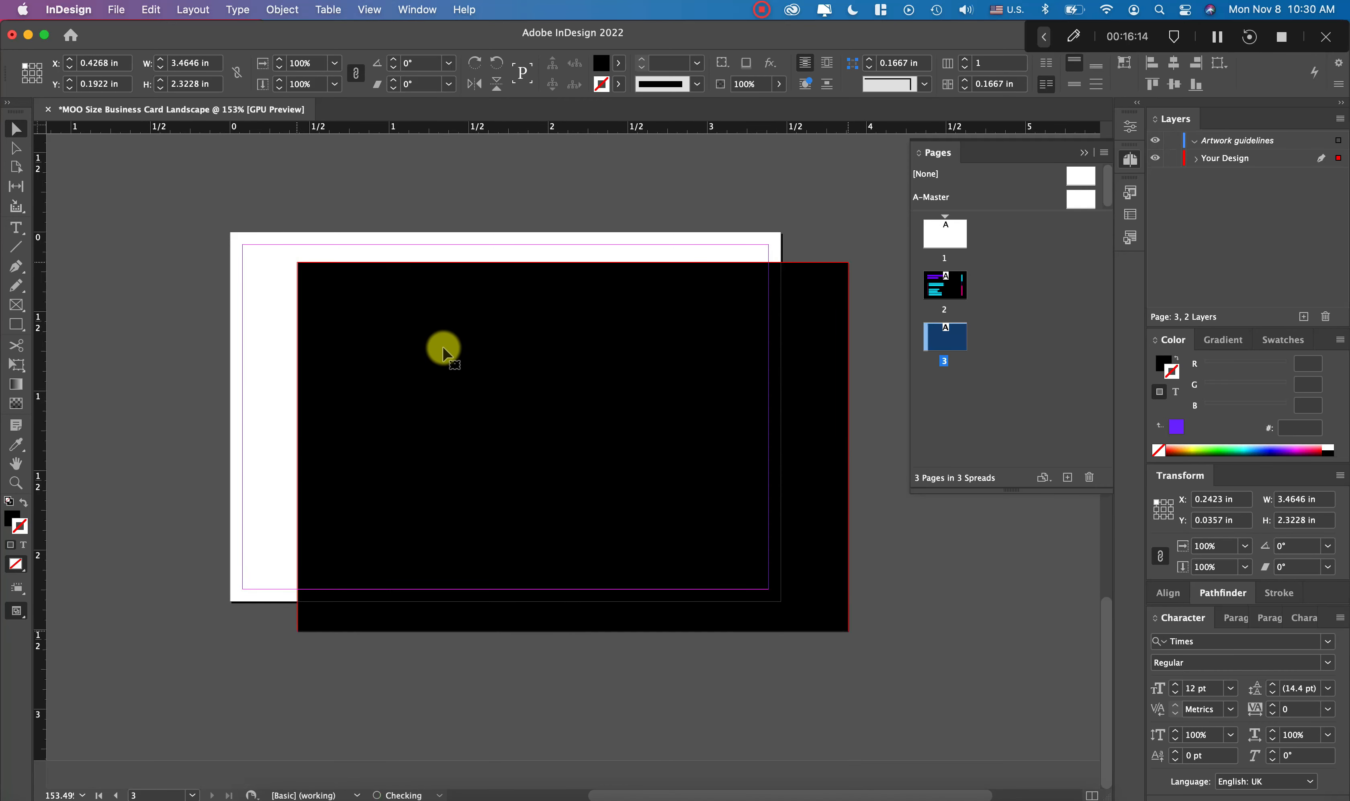
pyautogui.moveTo(444, 351); pyautogui.dragTo(421, 353)
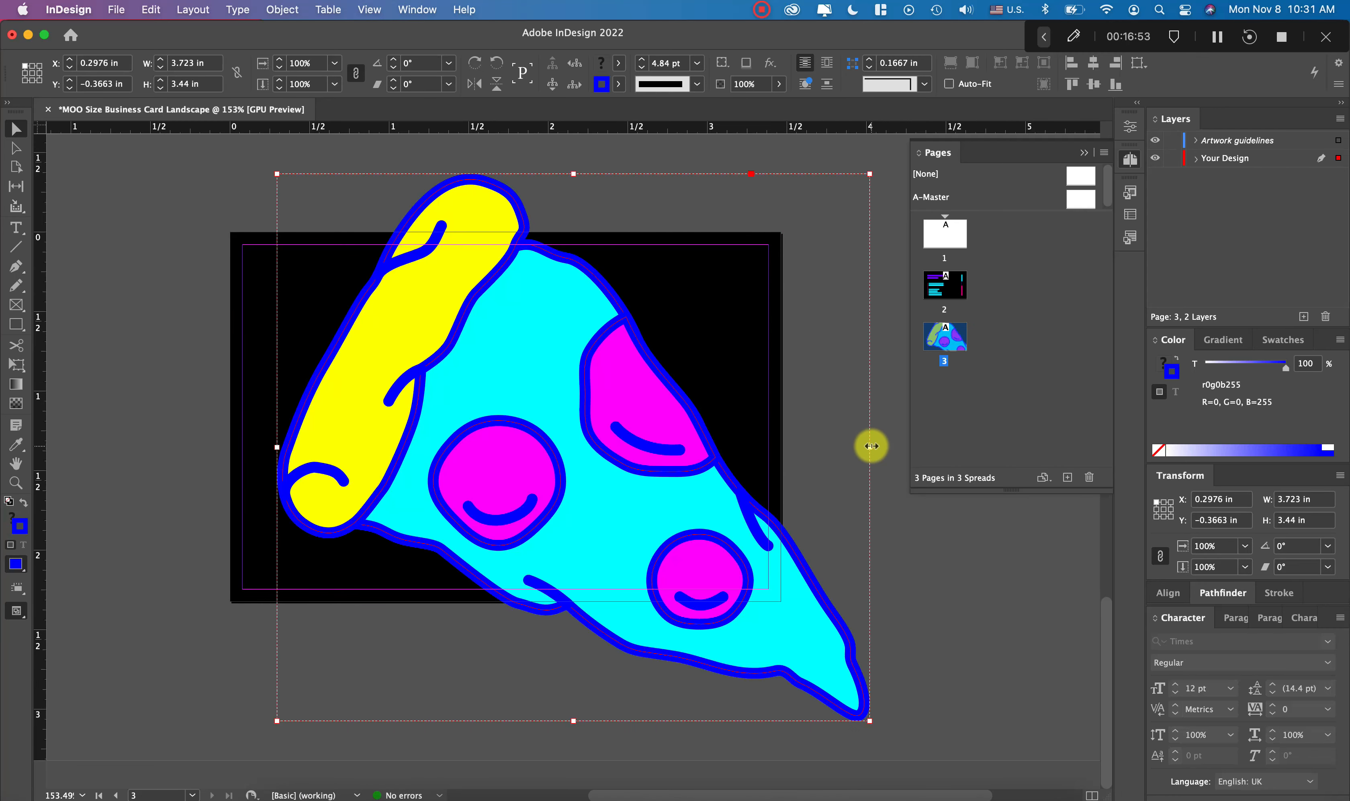
# Scale the pizza illustration on page 3 down to about 1.49 in wide and centre it horizontally
pyautogui.moveTo(869, 447); pyautogui.dragTo(548, 447)
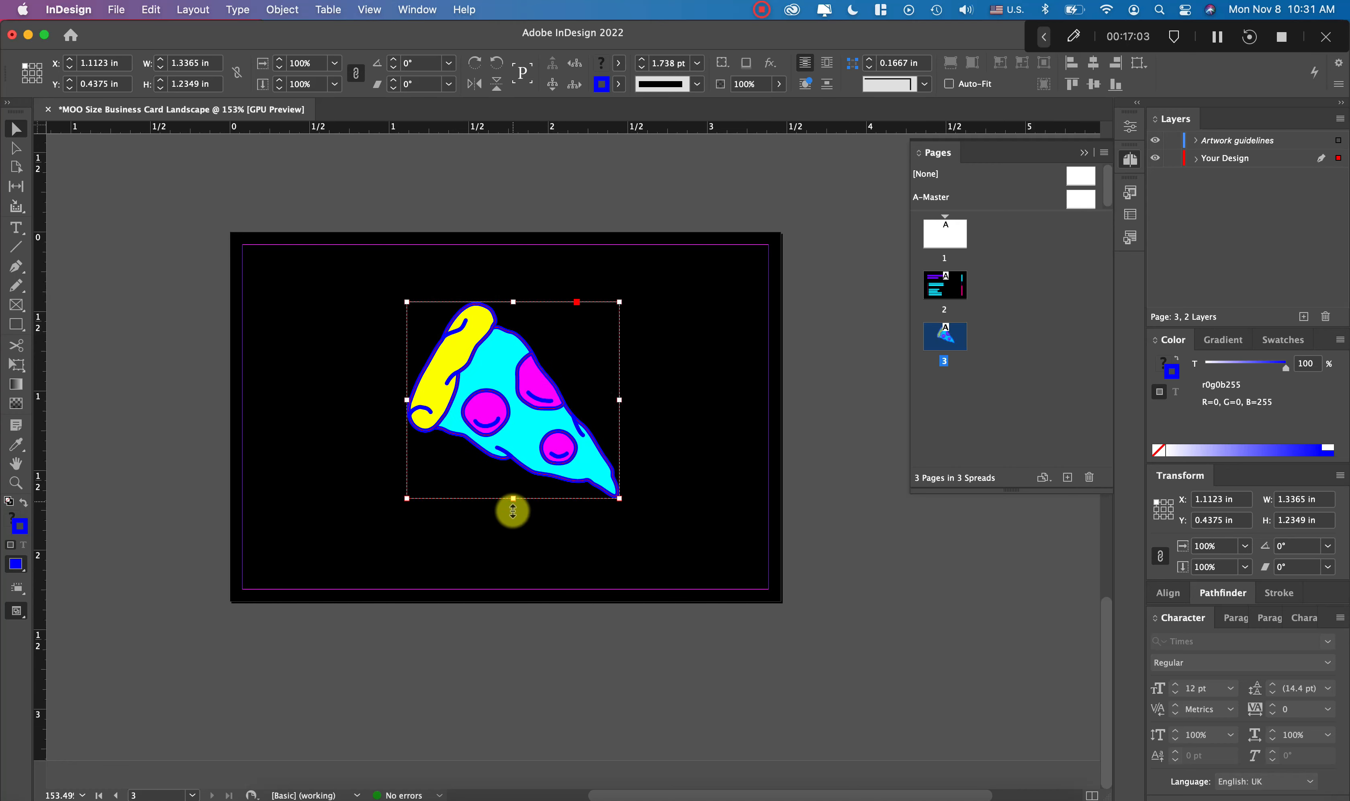
pyautogui.moveTo(513, 510); pyautogui.dragTo(513, 520)
pyautogui.moveTo(533, 460); pyautogui.dragTo(532, 454)
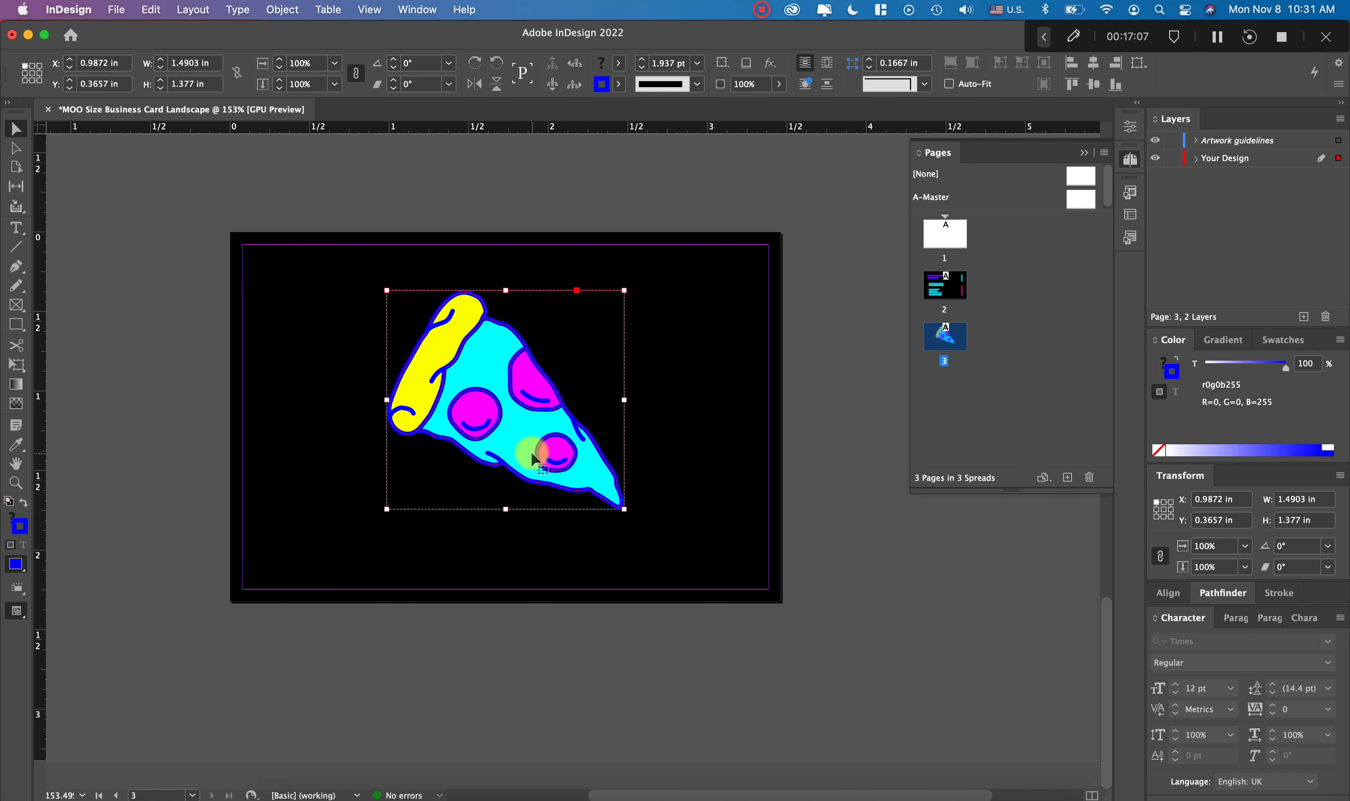
# Copy the BUSINESS NAME text from page 2 to page 3 and place it horizontally, centred below the pizza at Y 1.8357 in
pyautogui.scroll(10, 532, 454)
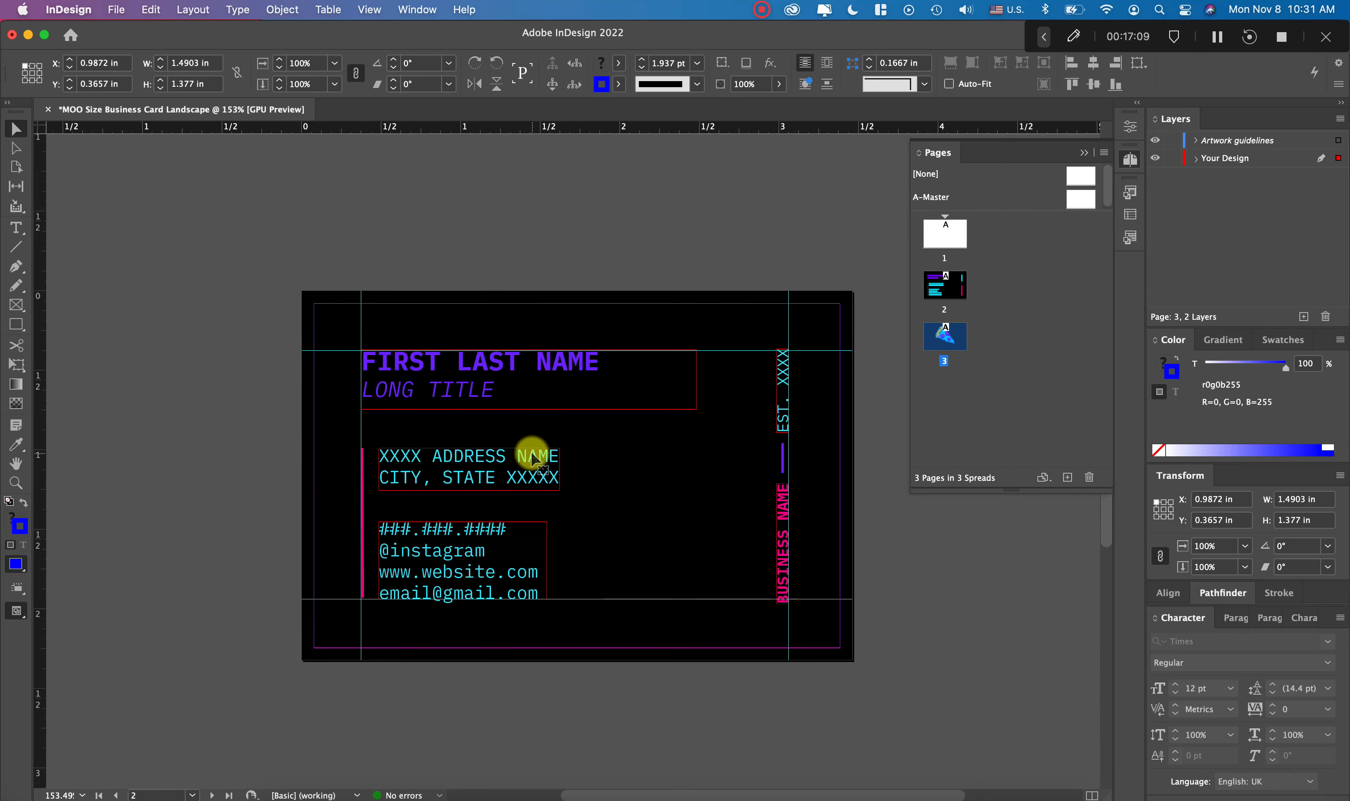
pyautogui.scroll(-1, 532, 454)
pyautogui.scroll(-5, 532, 454)
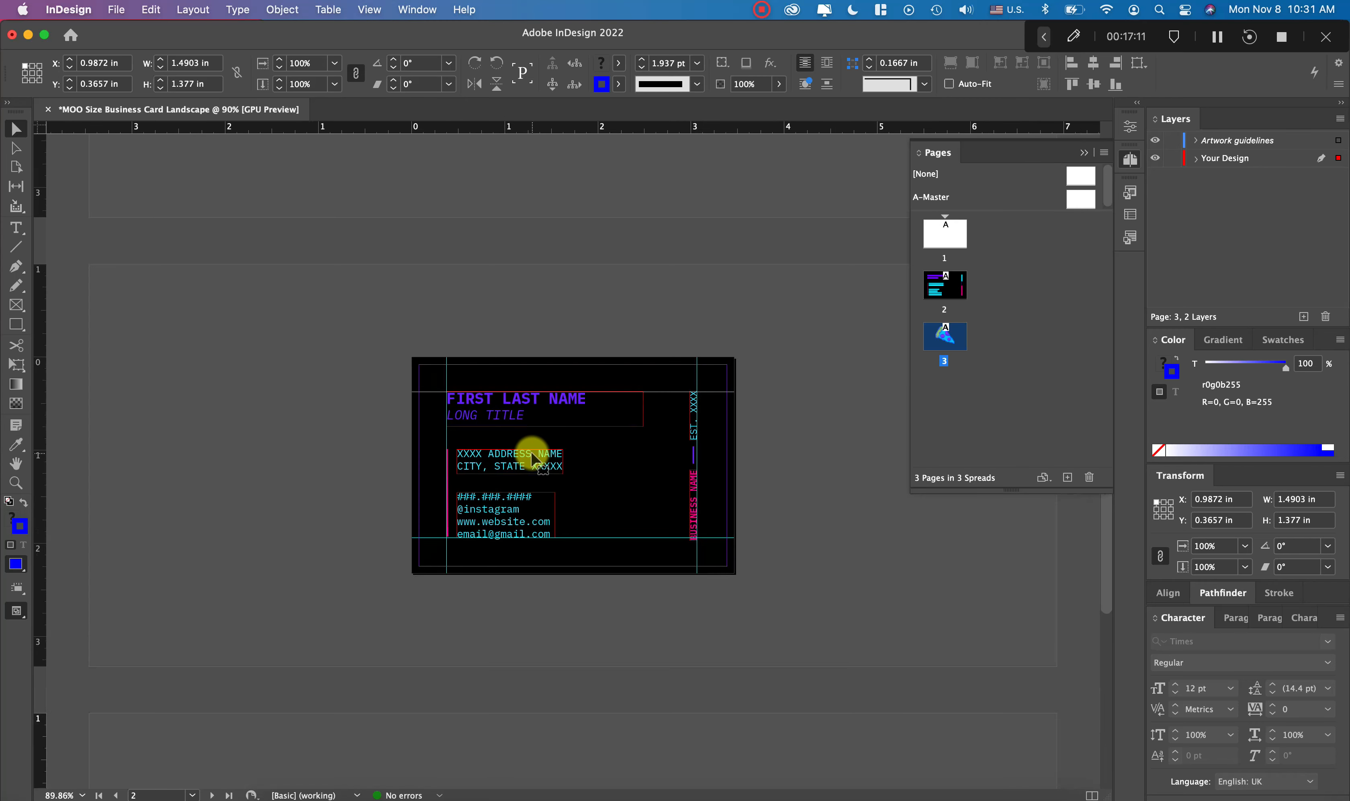
pyautogui.scroll(-5, 532, 454)
pyautogui.scroll(1, 532, 451)
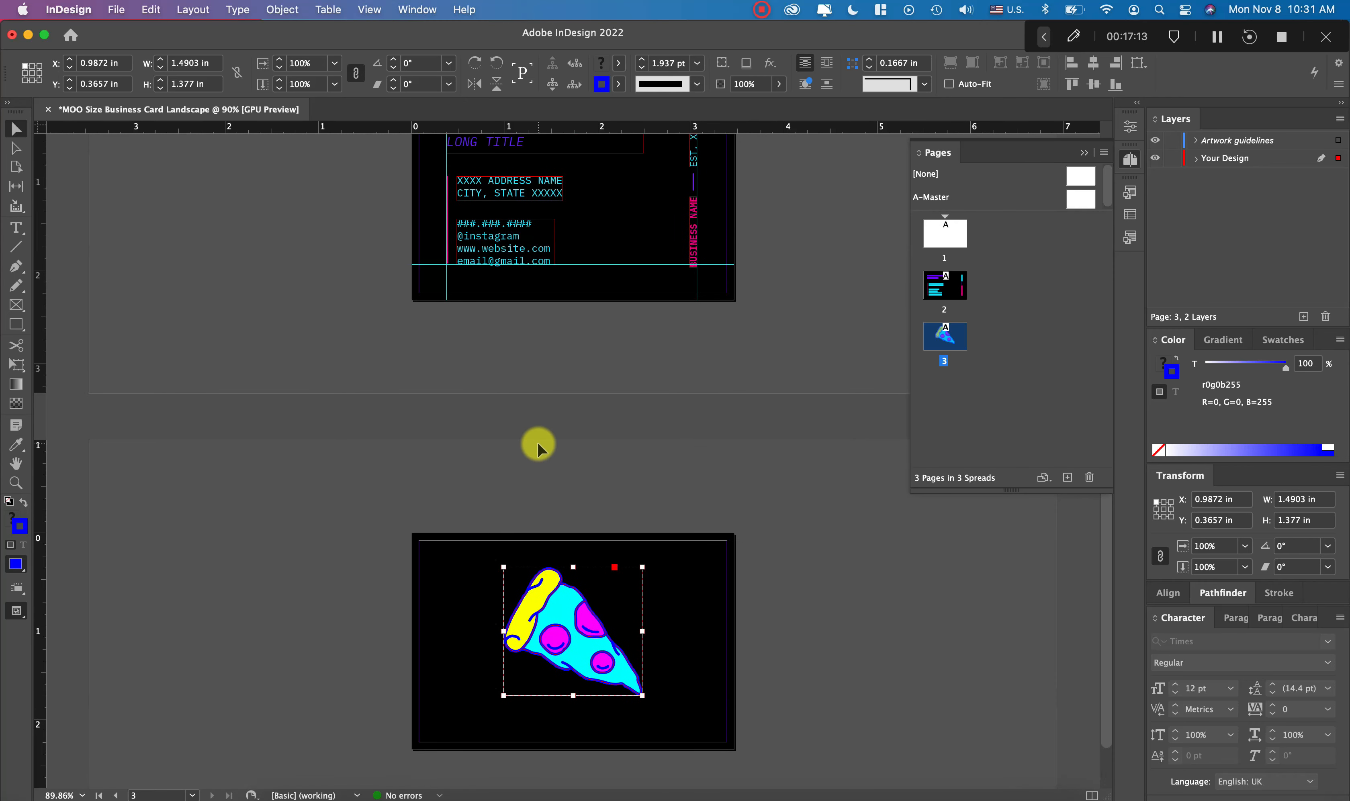
pyautogui.scroll(4, 538, 446)
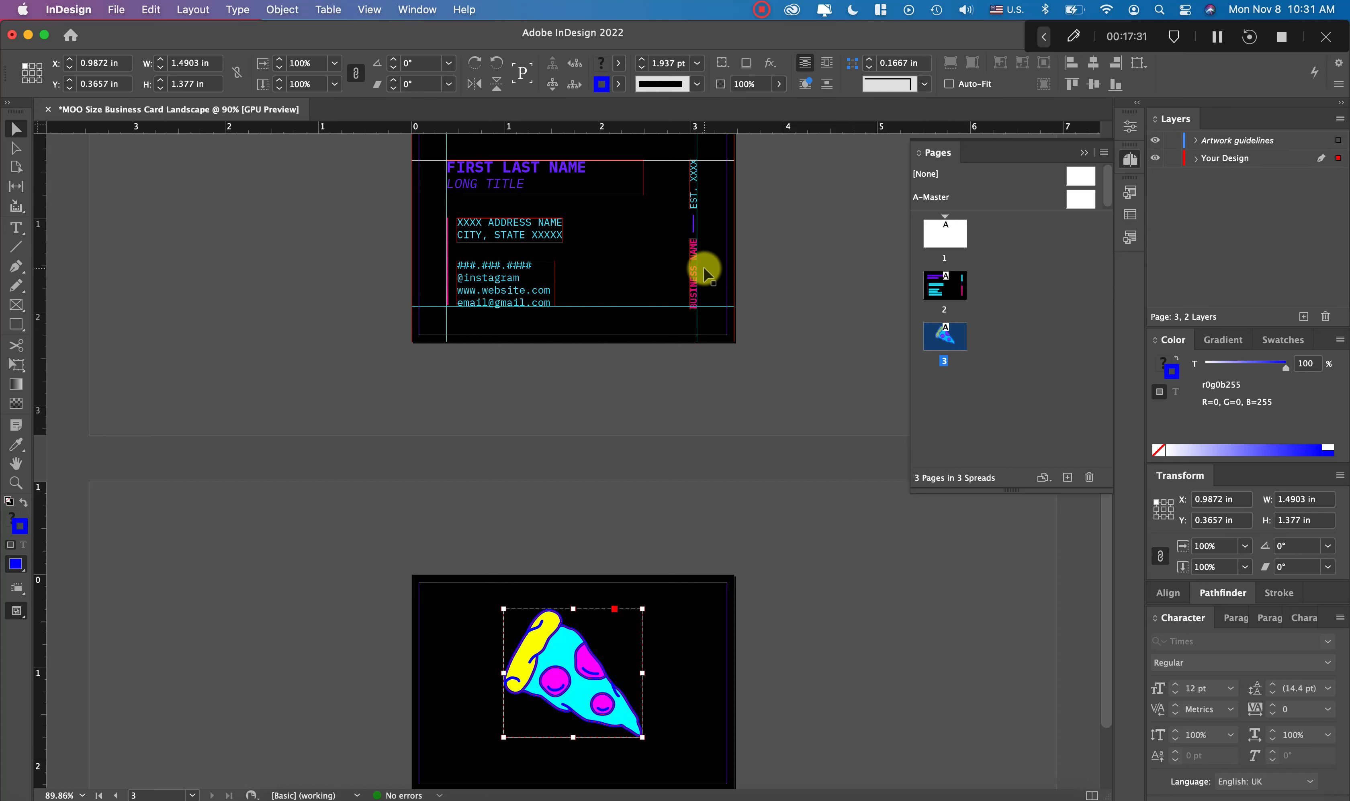
pyautogui.moveTo(695, 280); pyautogui.dragTo(761, 690)
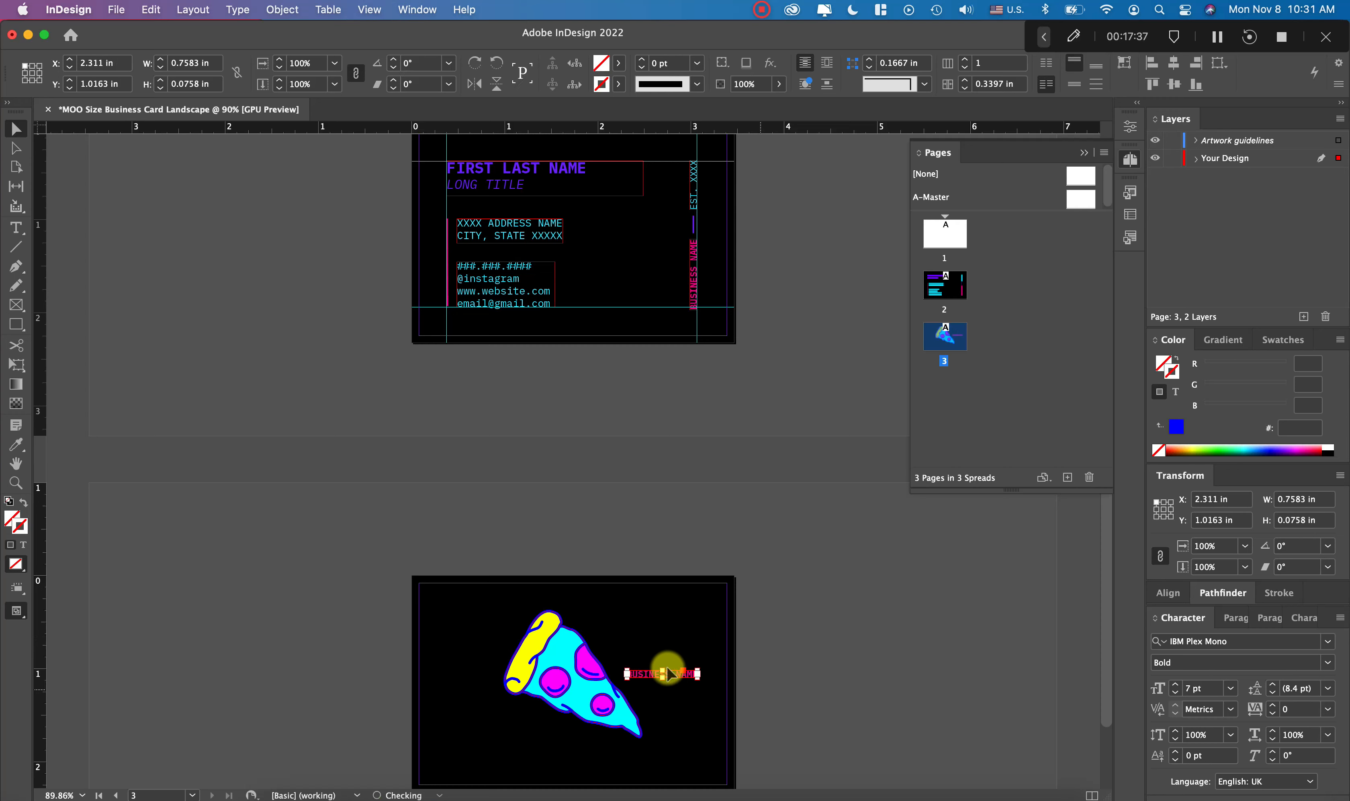
pyautogui.moveTo(669, 678); pyautogui.dragTo(572, 773)
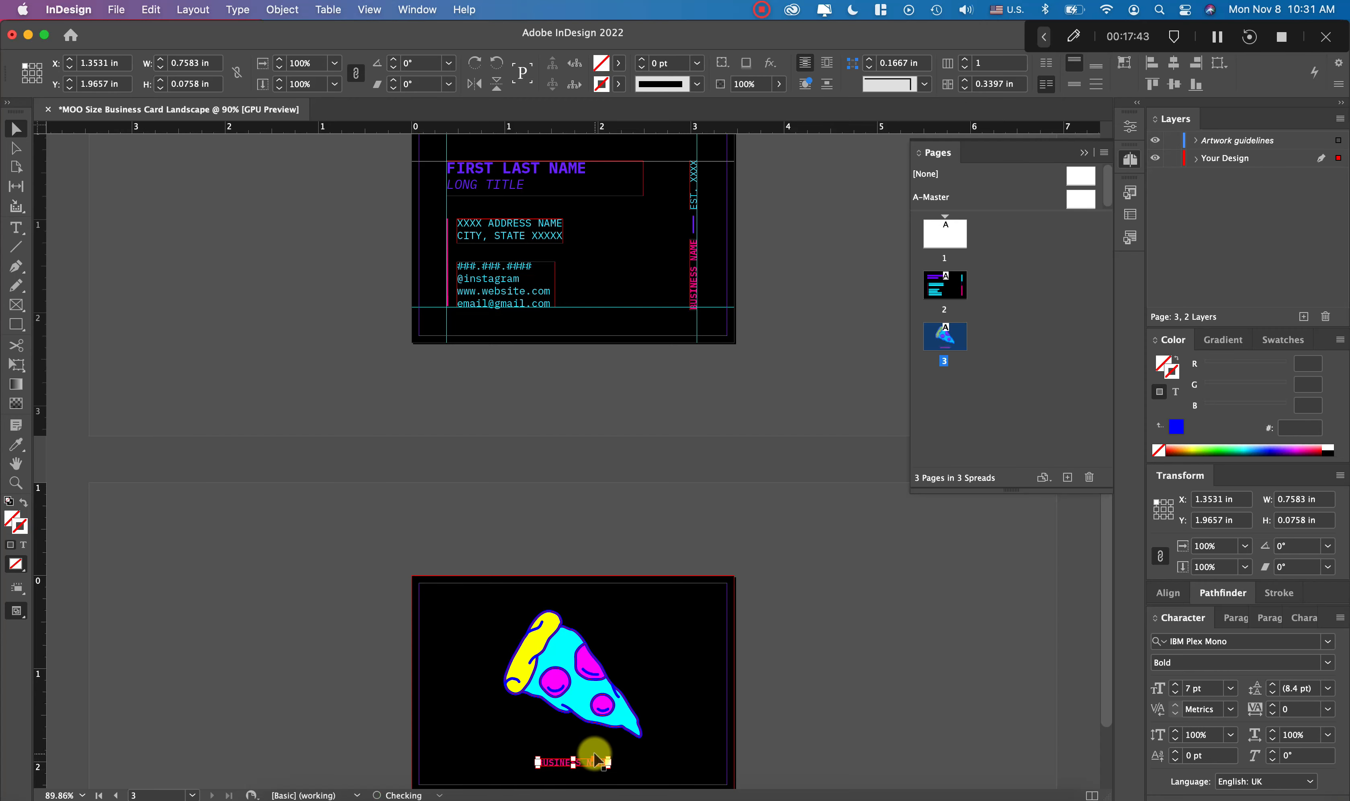
pyautogui.press('super+z')
pyautogui.scroll(4, 598, 755)
pyautogui.scroll(-5, 607, 748)
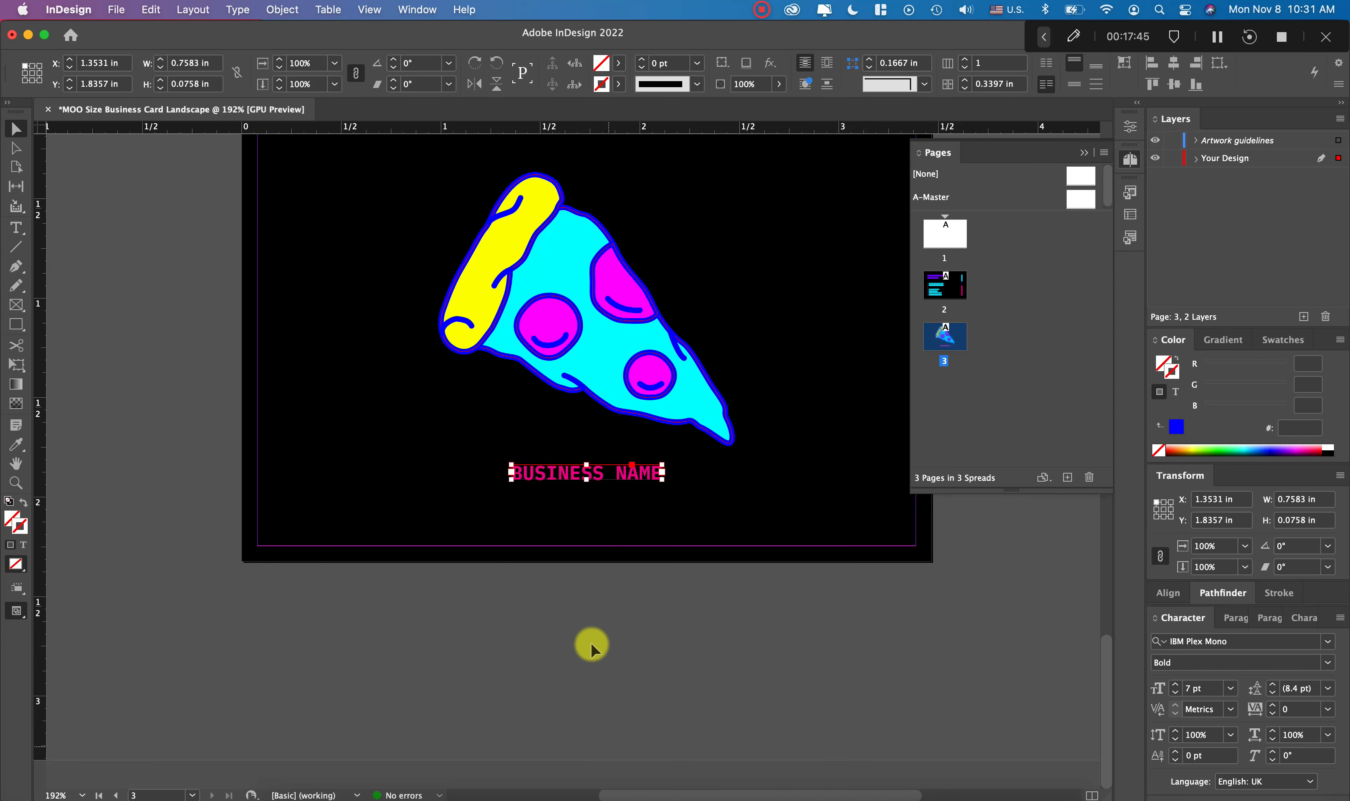
# Enlarge the BUSINESS NAME text on page 3 to 20.3 pt and recolour it with the pizza's magenta swatch
pyautogui.moveTo(661, 478); pyautogui.dragTo(563, 490)
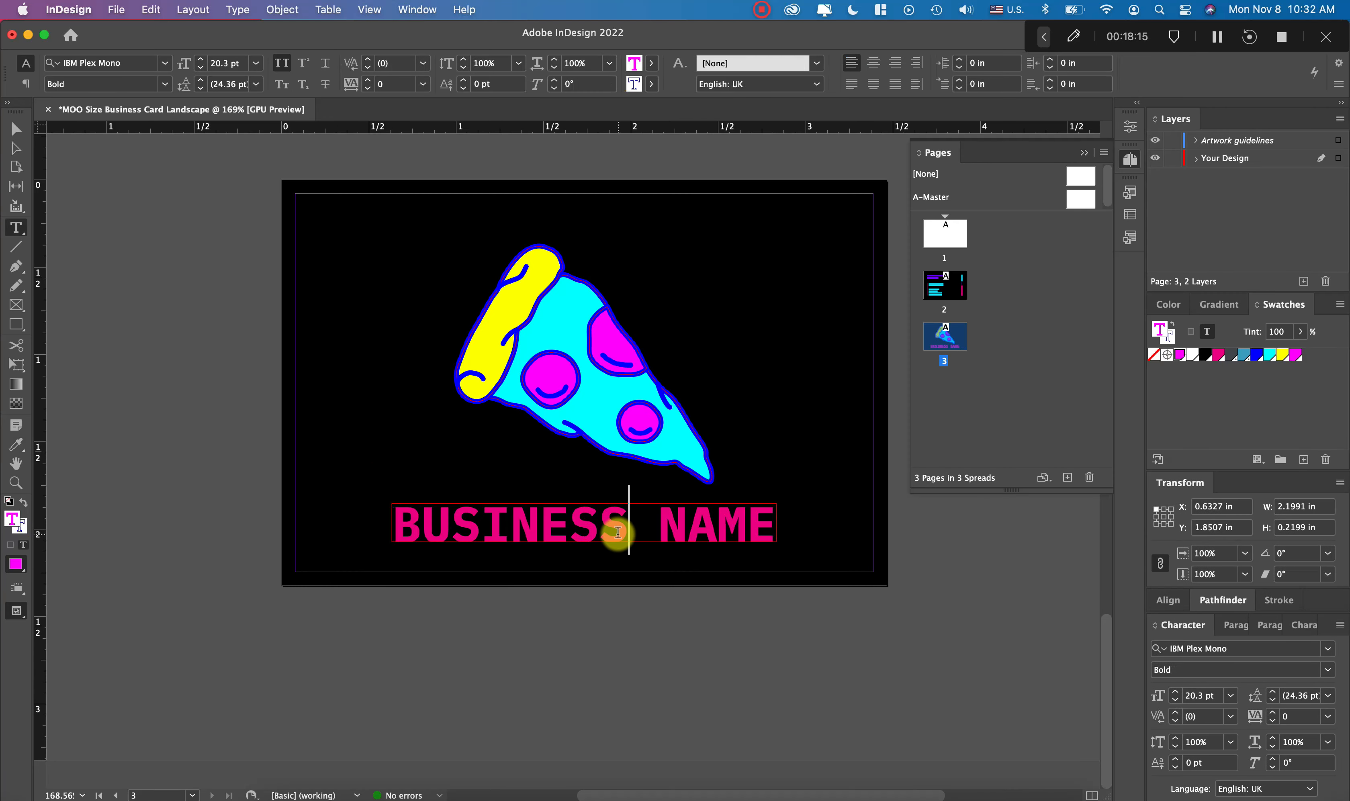
pyautogui.press('super+a')
pyautogui.click(884, 675)
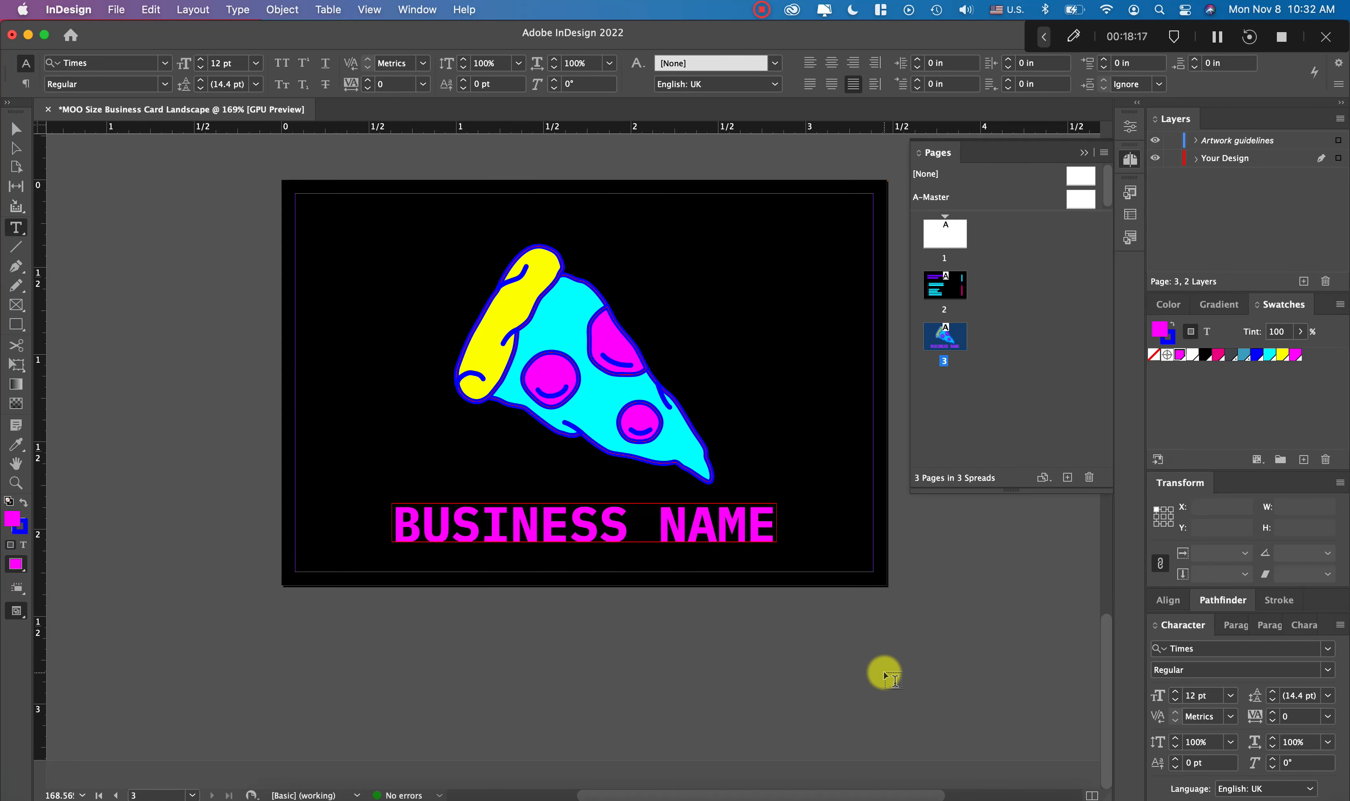
# Apply the magenta swatch to the vertical BUSINESS NAME text and the line beside the contact details on page 2
pyautogui.scroll(15, 884, 676)
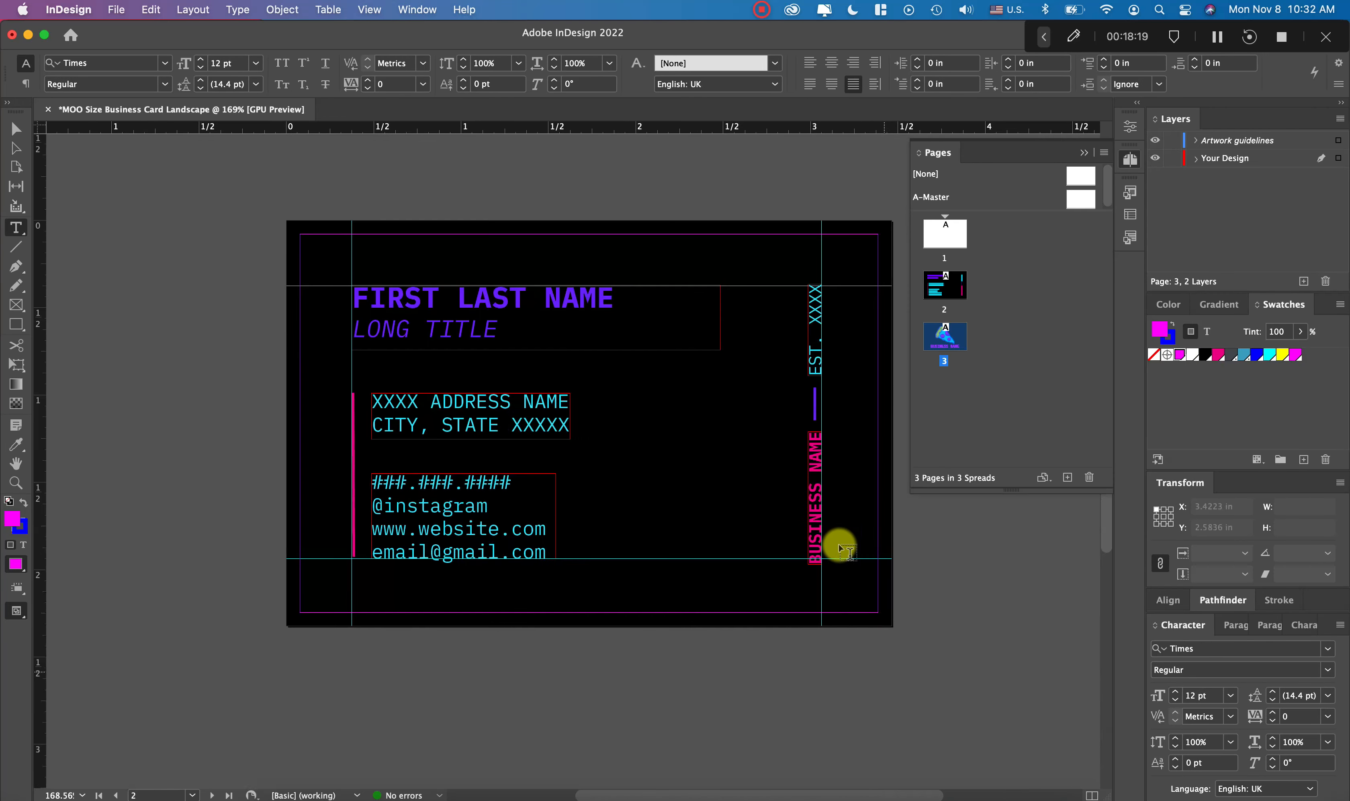
pyautogui.tripleClick(813, 505)
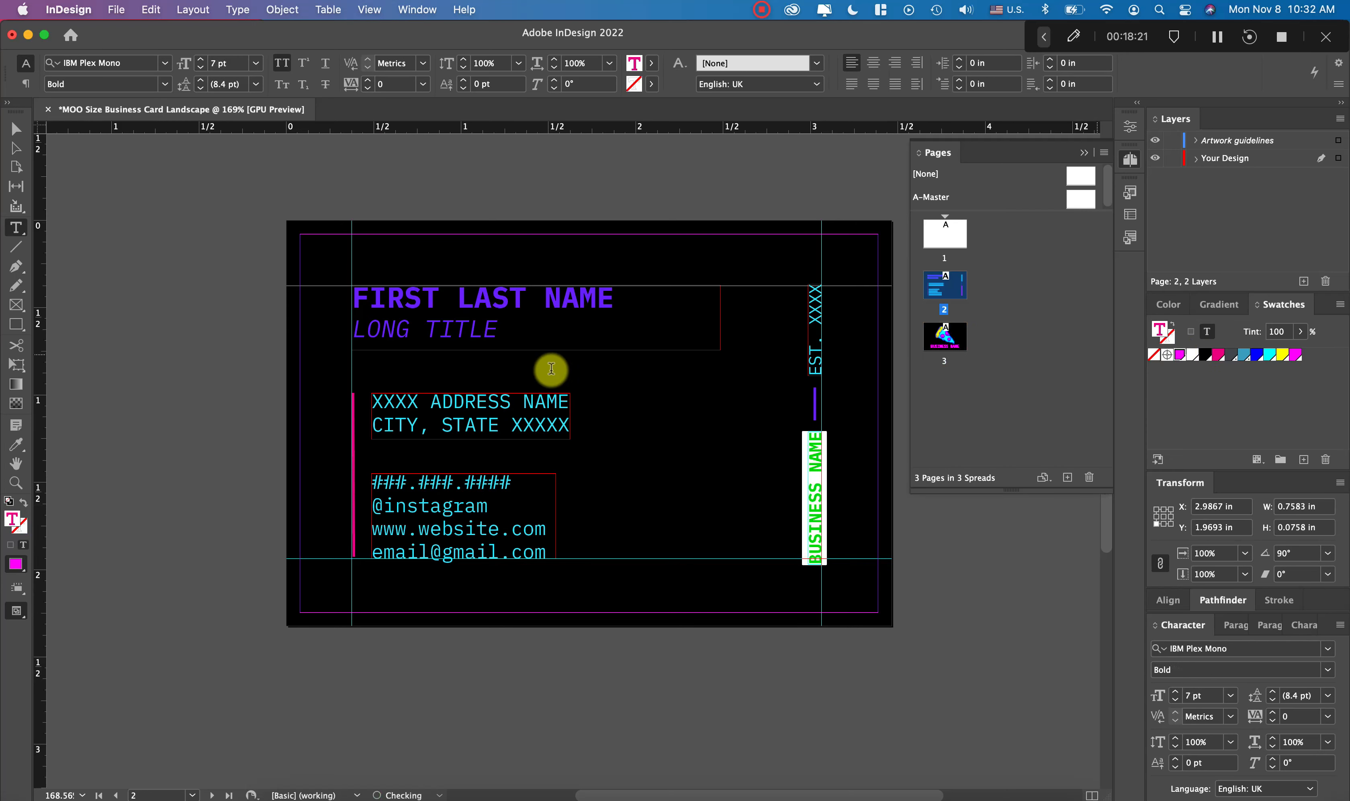
pyautogui.press('Escape')
pyautogui.click(354, 440)
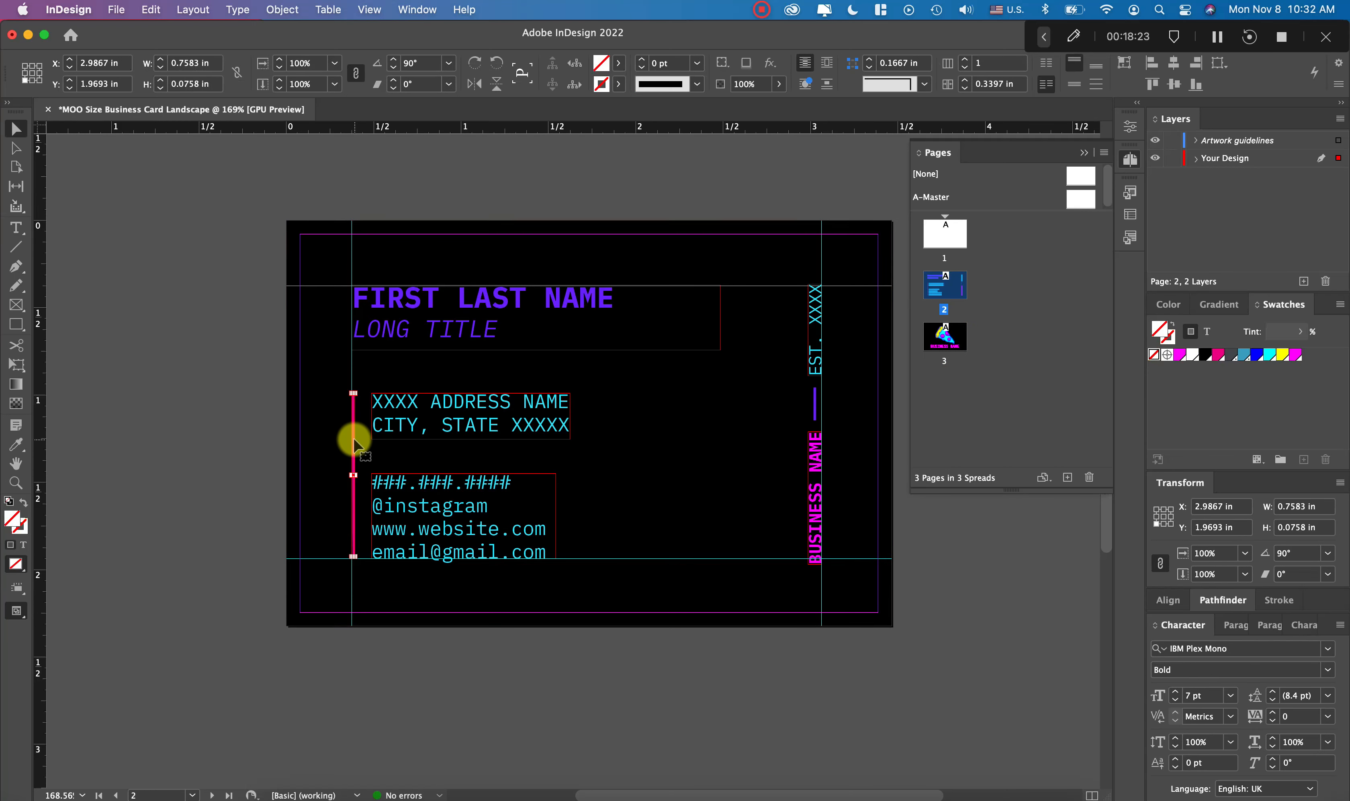
pyautogui.click(1180, 356)
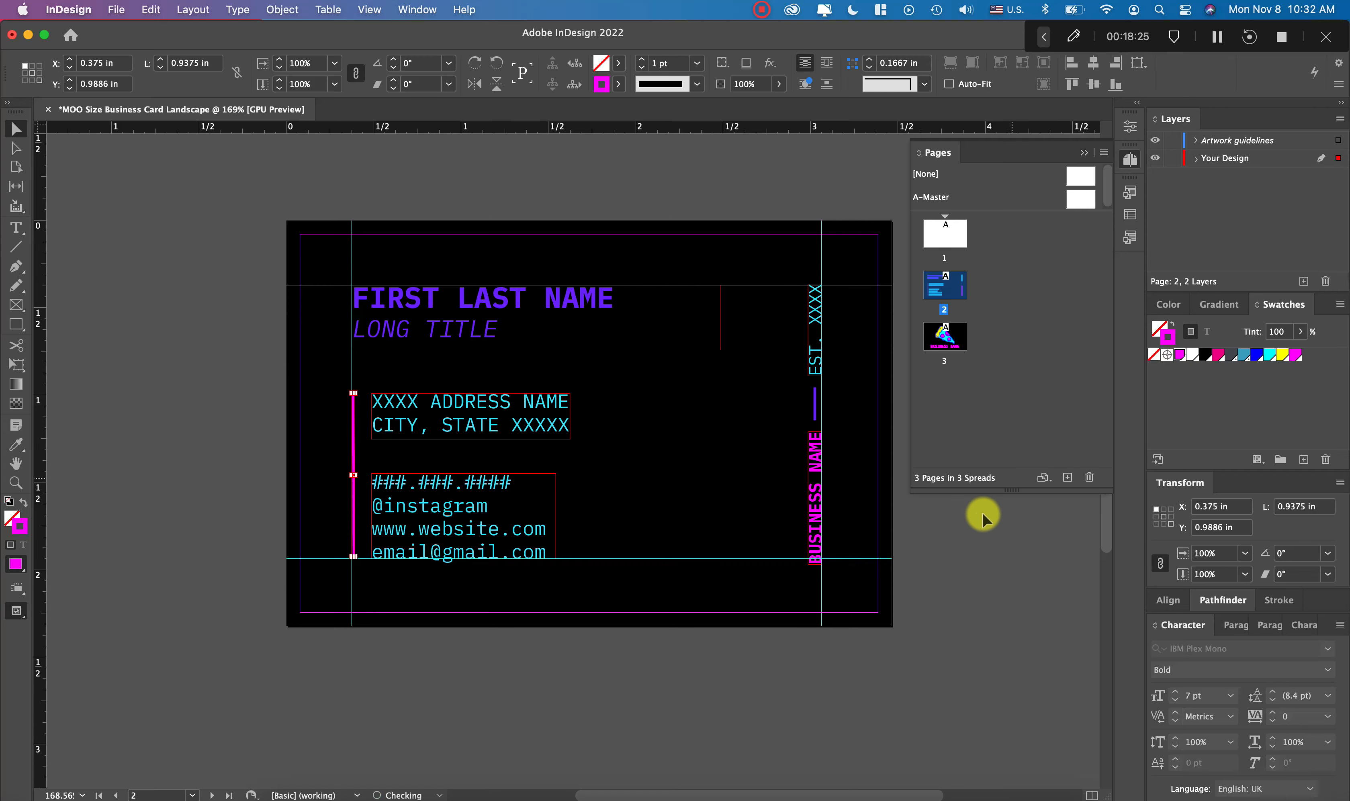
# Preview page 3 without guides and scale the pizza illustration down to about 1.39 in wide
pyautogui.scroll(-1, 982, 512)
pyautogui.scroll(-5, 982, 512)
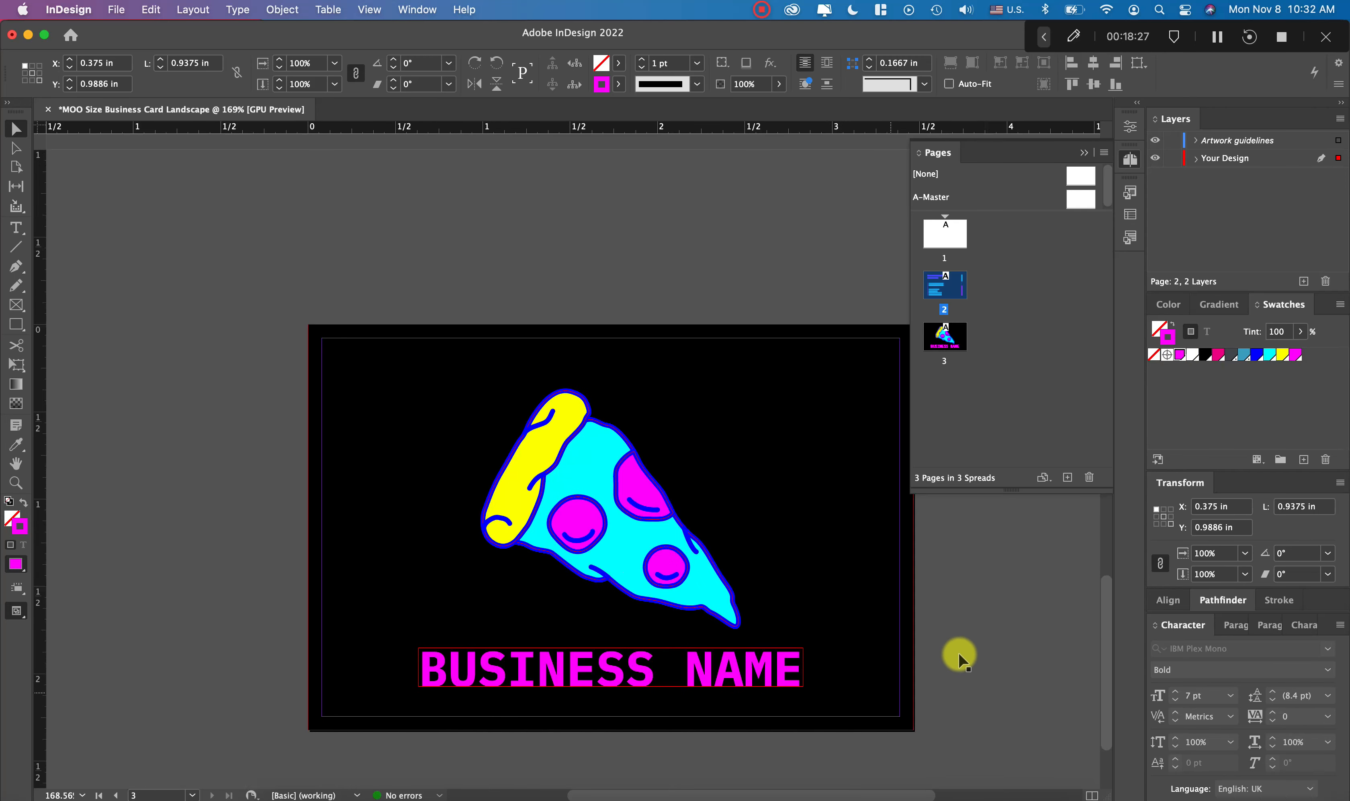
pyautogui.press('w')
pyautogui.click(660, 560)
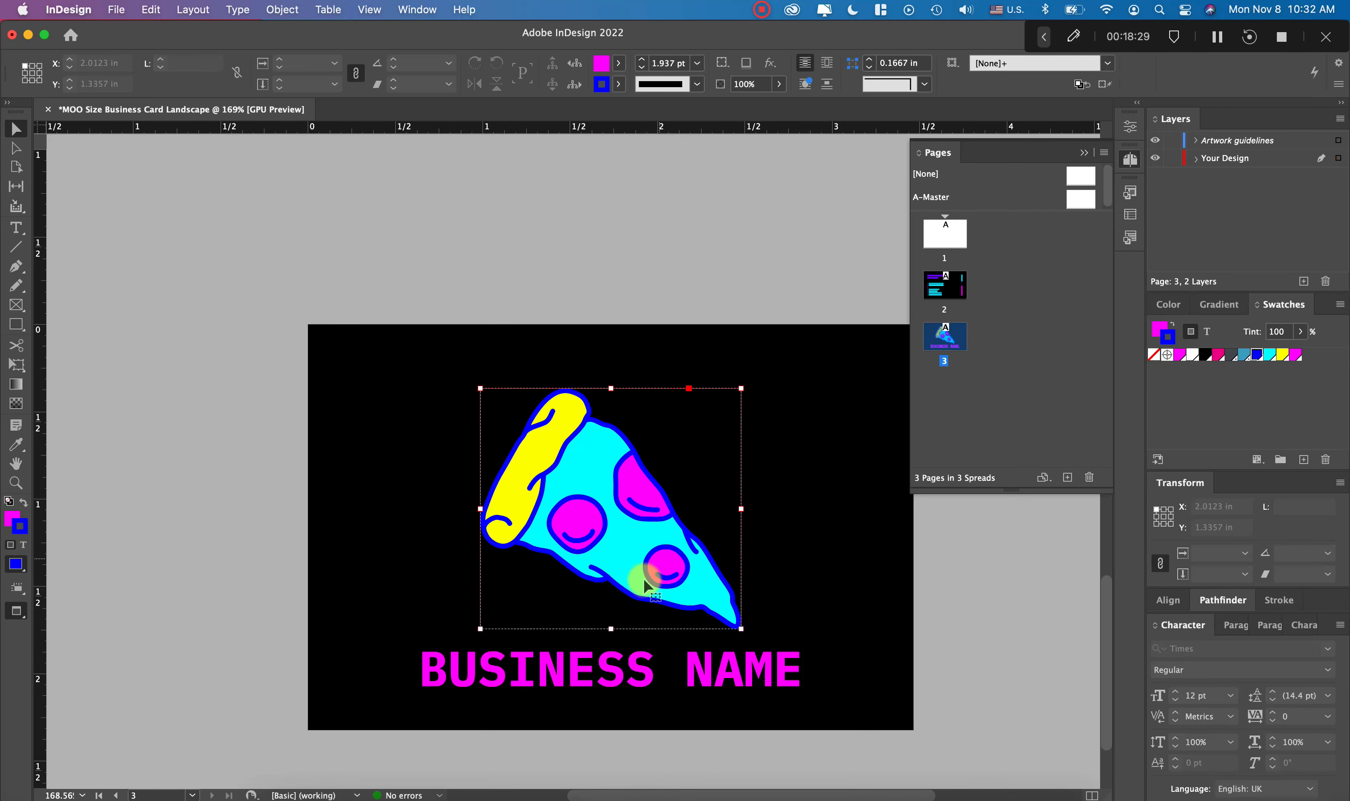
pyautogui.moveTo(611, 615); pyautogui.dragTo(611, 613)
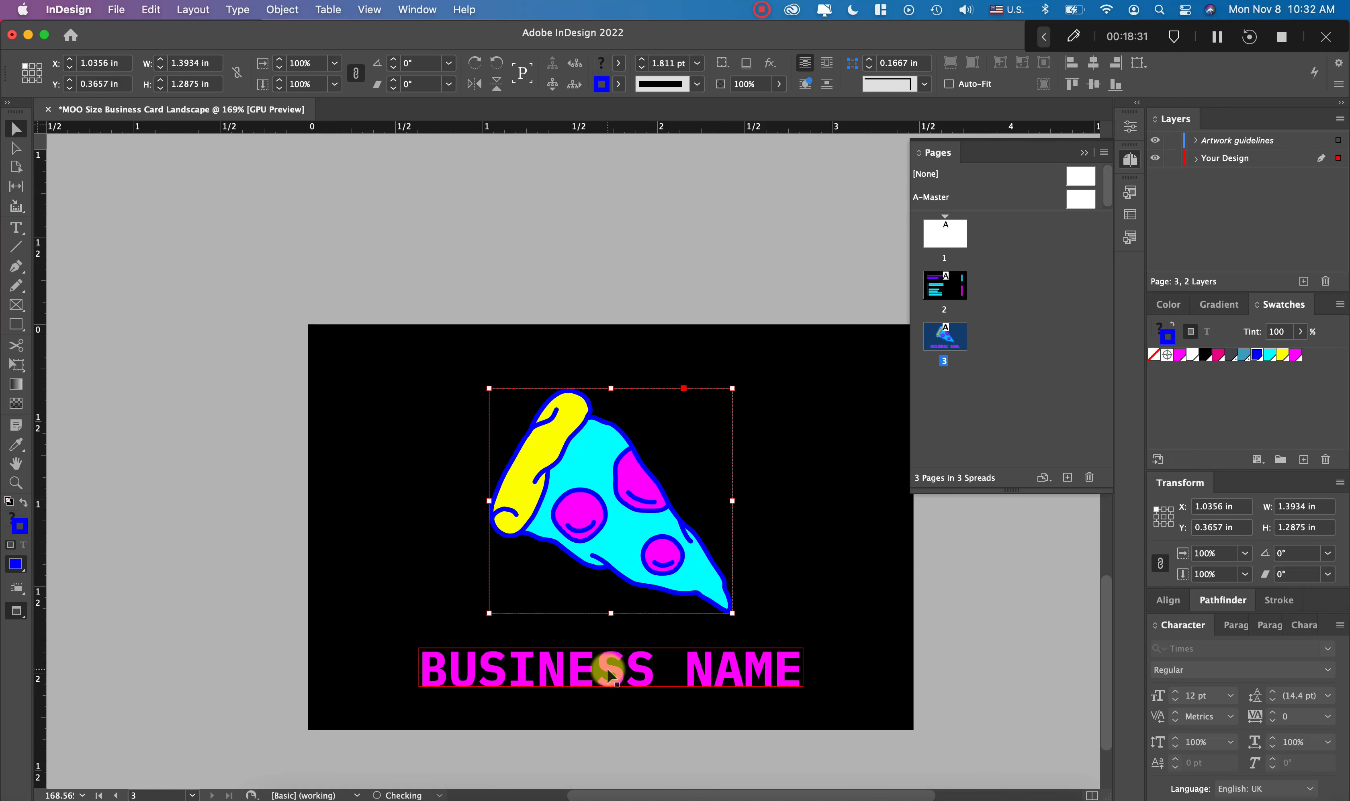
# Move the BUSINESS NAME text on page 3 up towards the pizza, to Y 1.7857 in, and keep it selected
pyautogui.moveTo(609, 672); pyautogui.dragTo(610, 654)
pyautogui.click(611, 518)
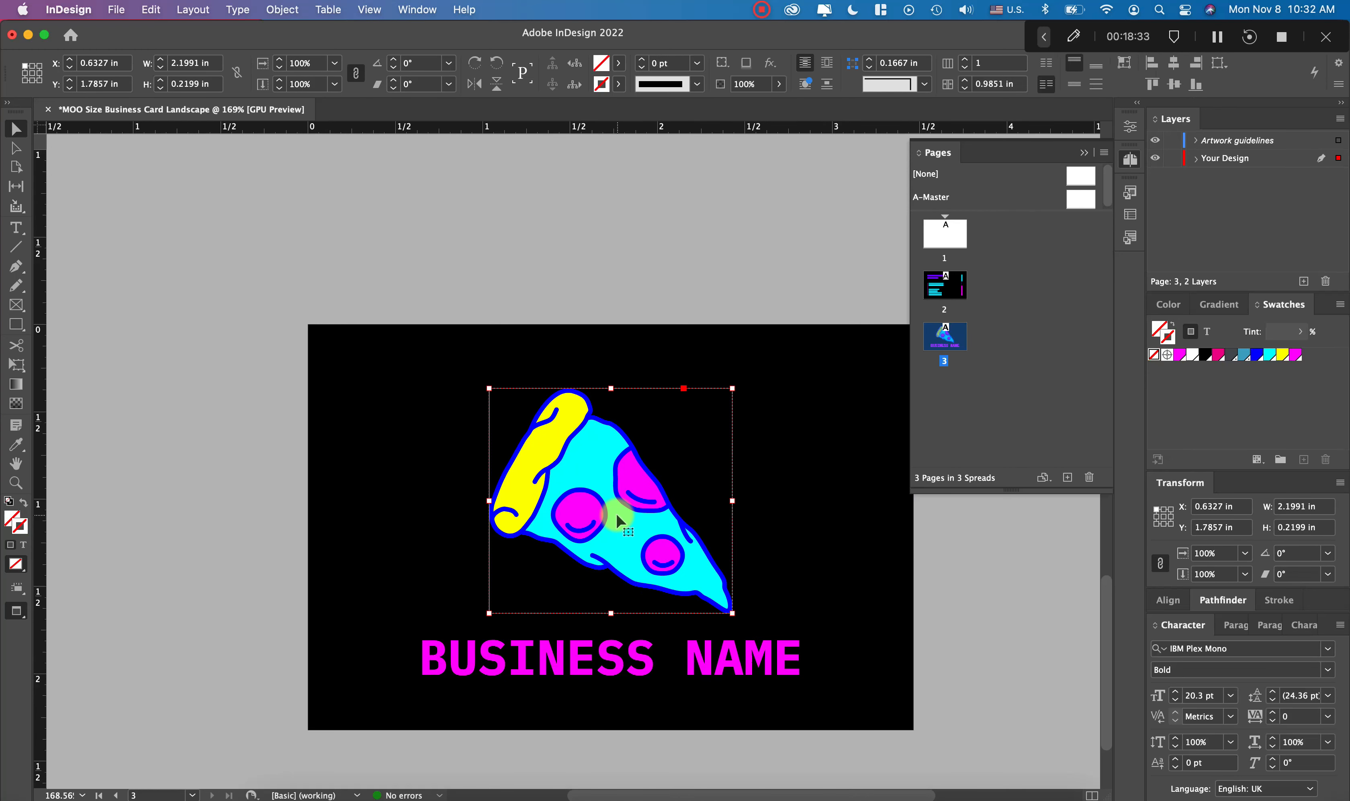
pyautogui.click(603, 657)
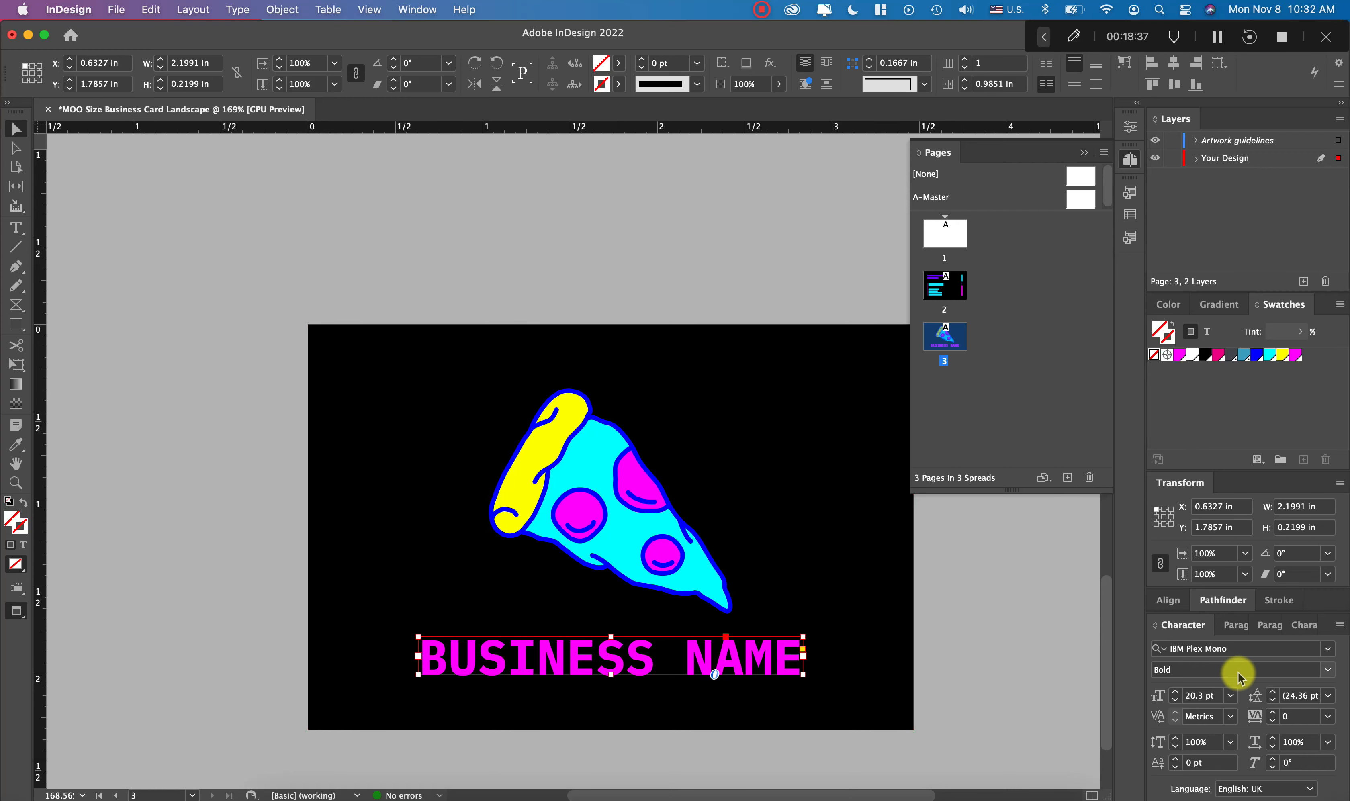
# Set the BUSINESS NAME text on page 3 to 18 pt and centre its paragraph alignment
pyautogui.click(1176, 701)
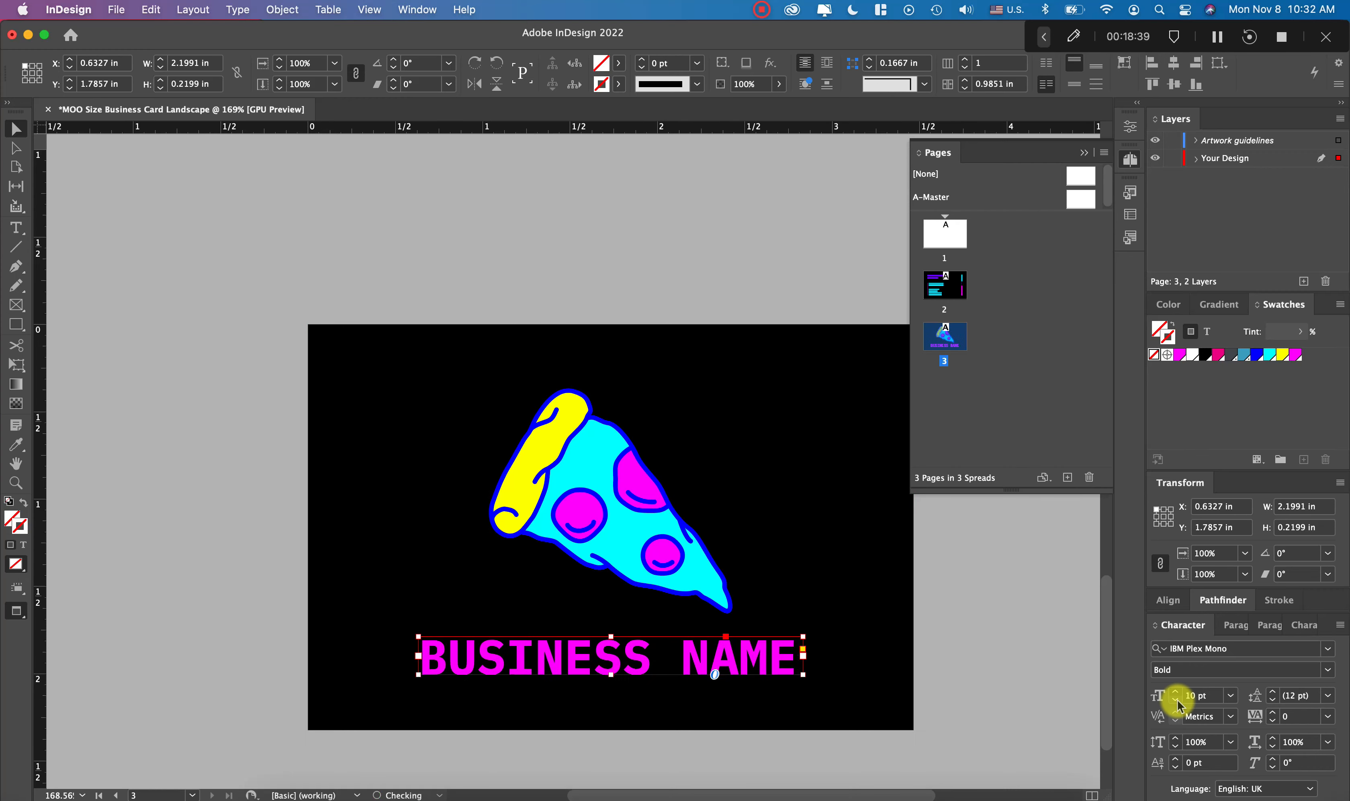
pyautogui.click(1176, 701)
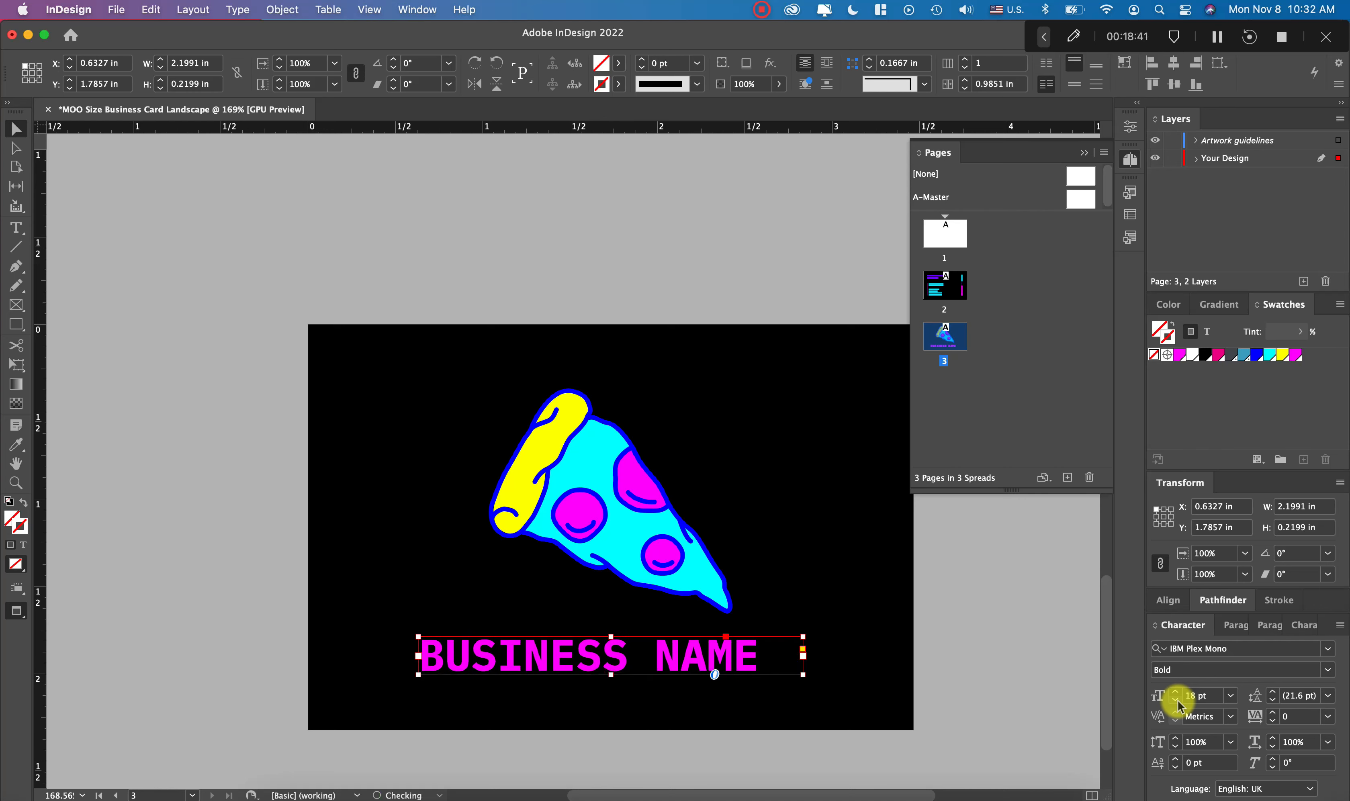
pyautogui.press('super+1')
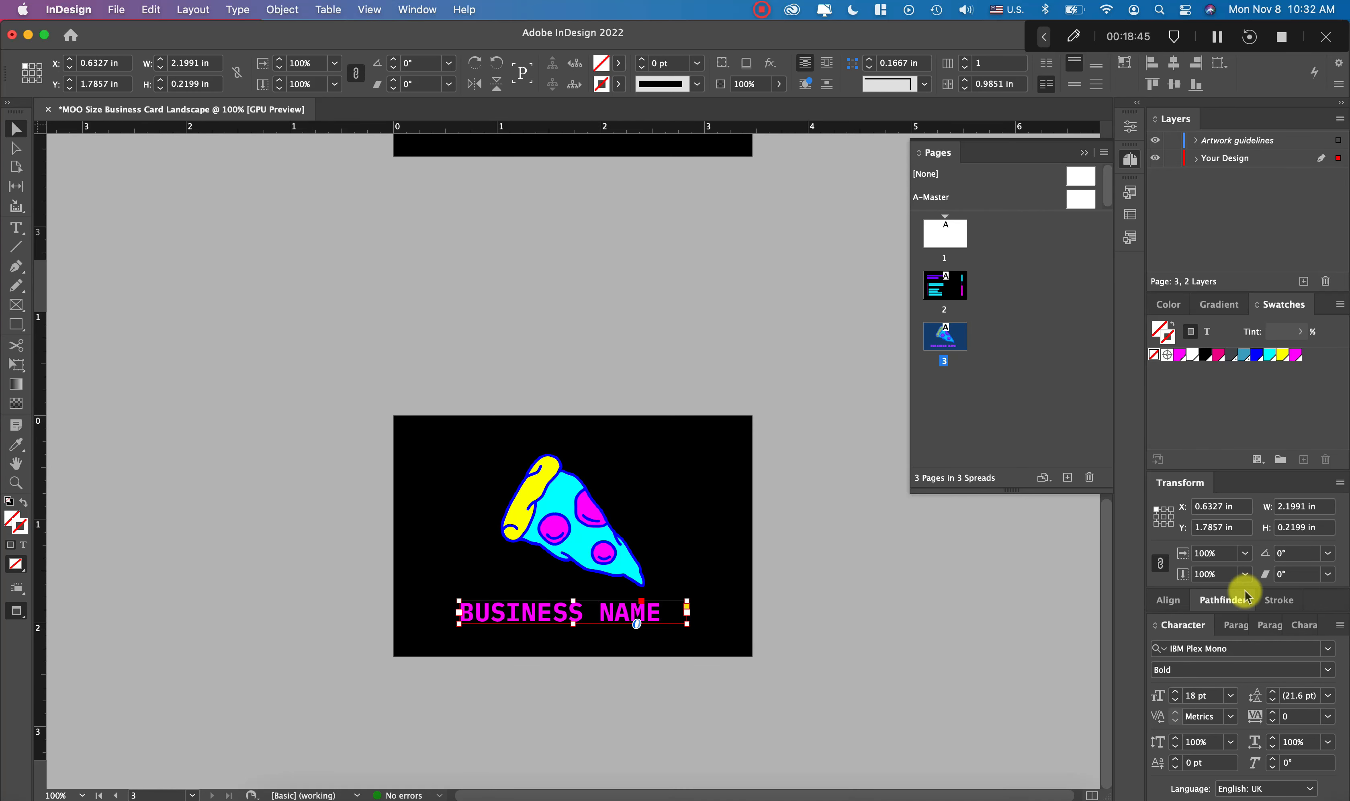
pyautogui.click(1235, 624)
pyautogui.click(1181, 580)
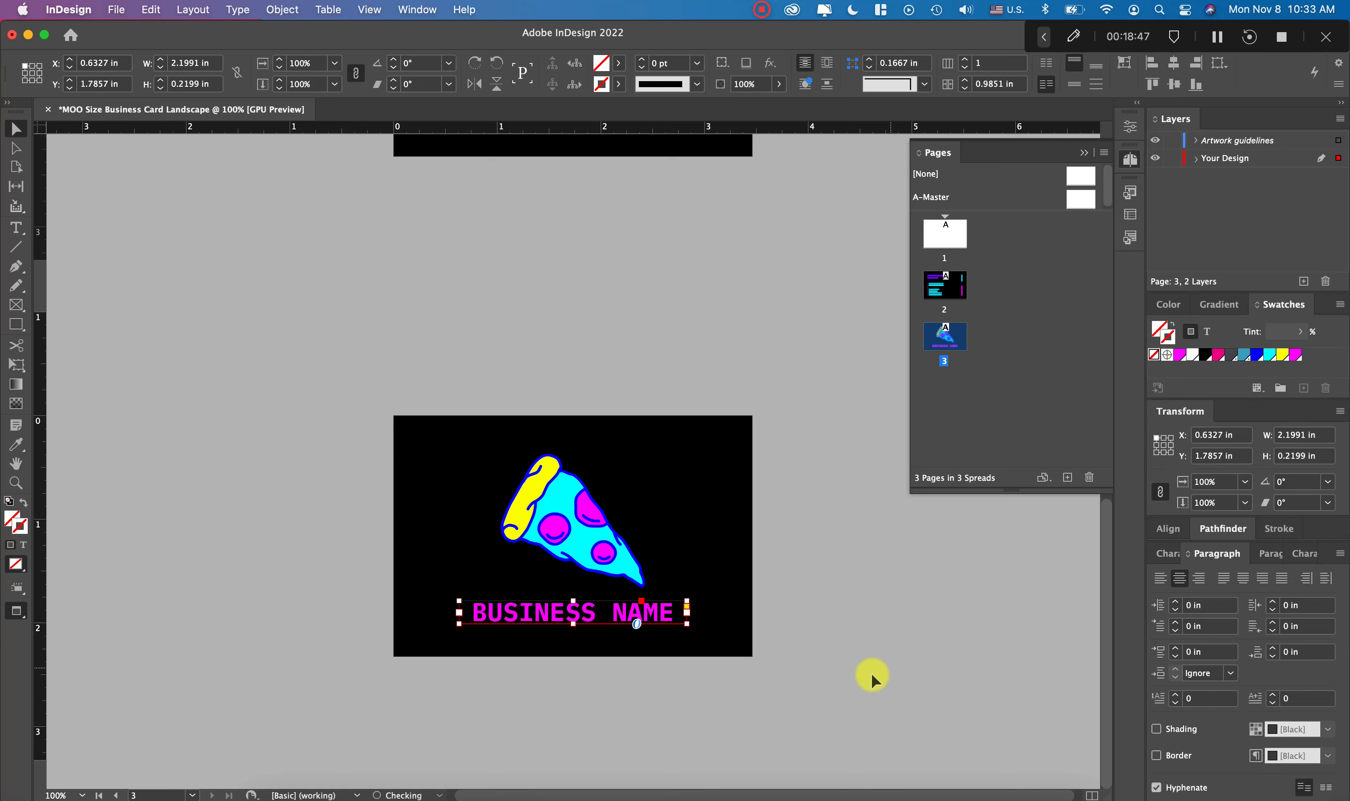
pyautogui.click(871, 675)
# Scale the pizza illustration on page 3 down slightly and move the BUSINESS NAME text to X 0.6804 in, Y 1.7381 in
pyautogui.click(597, 573)
pyautogui.click(596, 572)
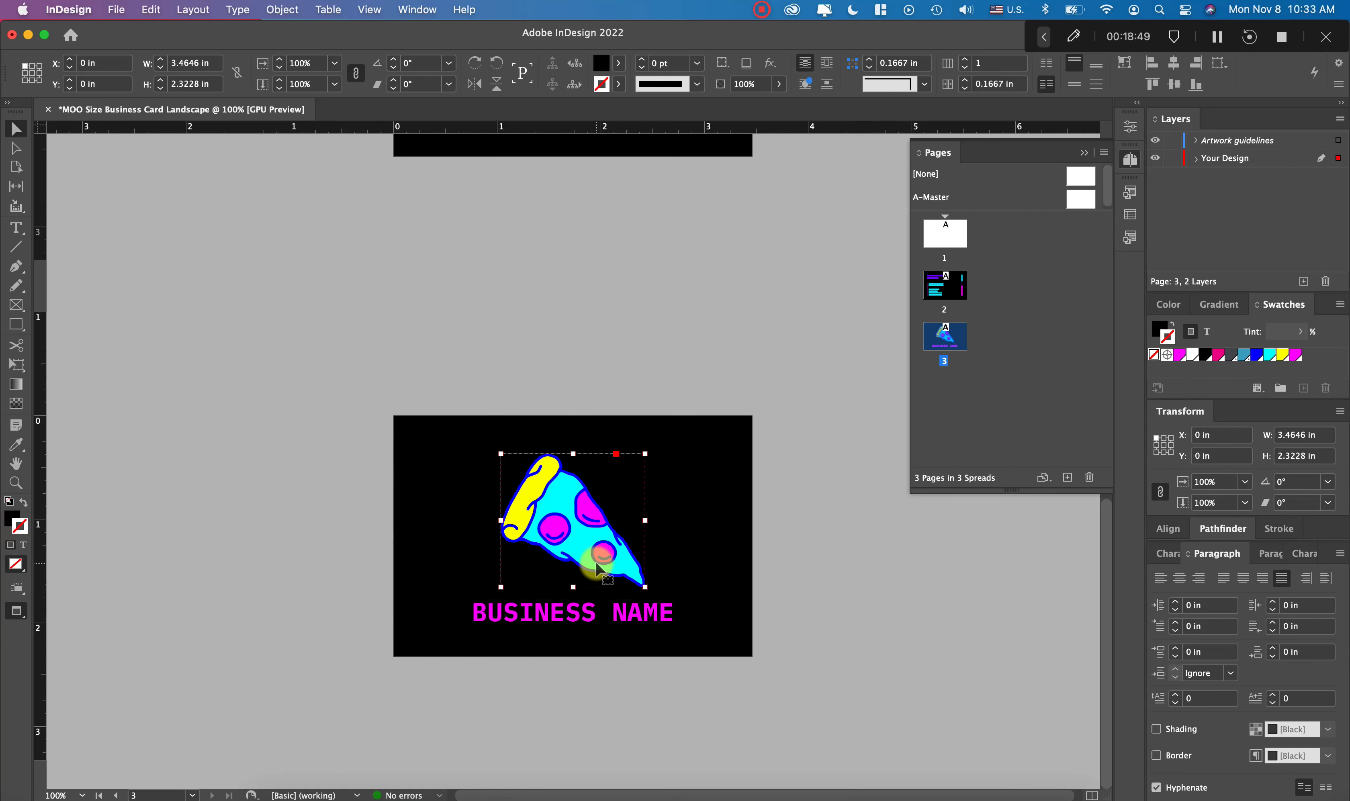
pyautogui.moveTo(573, 583); pyautogui.dragTo(570, 609)
pyautogui.click(568, 616)
# Show the guides on page 2 and unlock them
pyautogui.scroll(5, 571, 614)
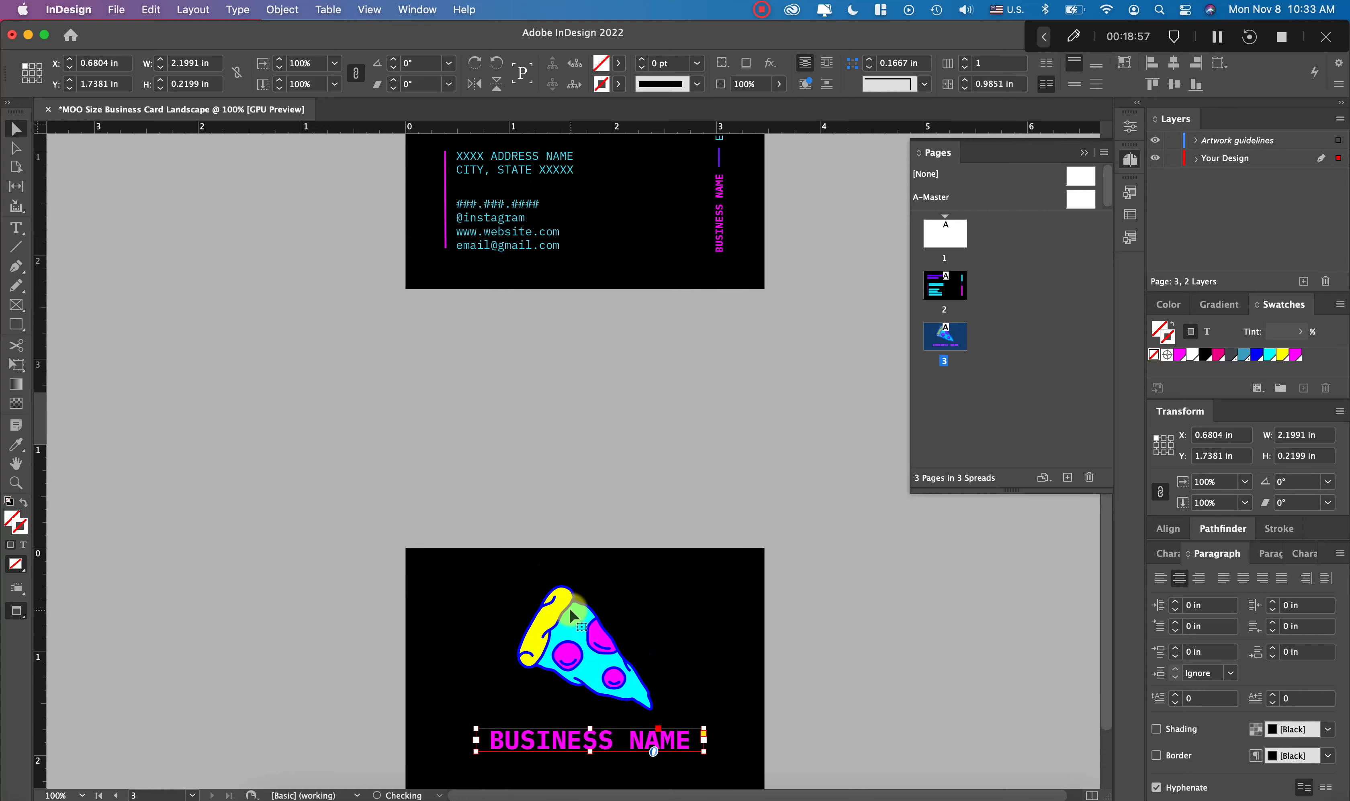
pyautogui.scroll(3, 433, 240)
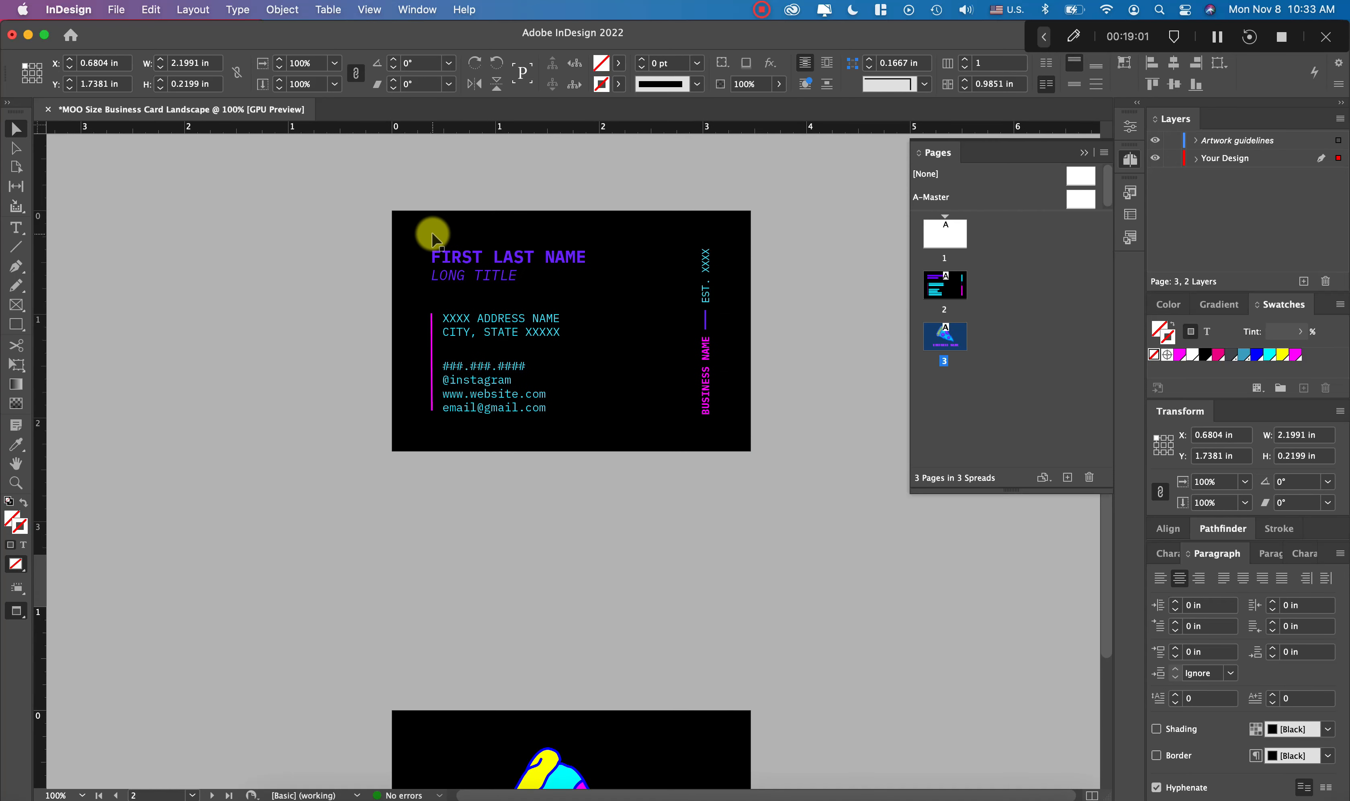
pyautogui.press('w')
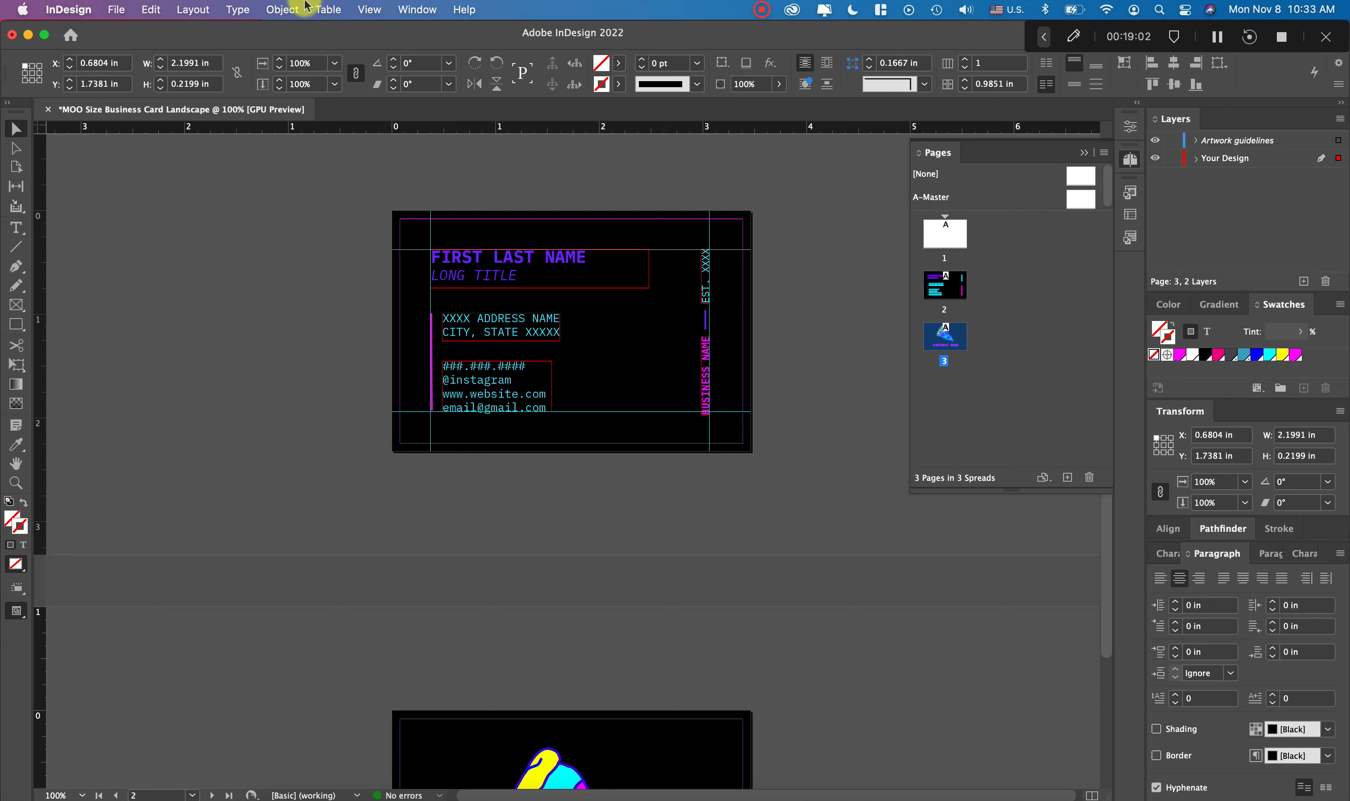
pyautogui.click(367, 9)
pyautogui.moveTo(473, 377)
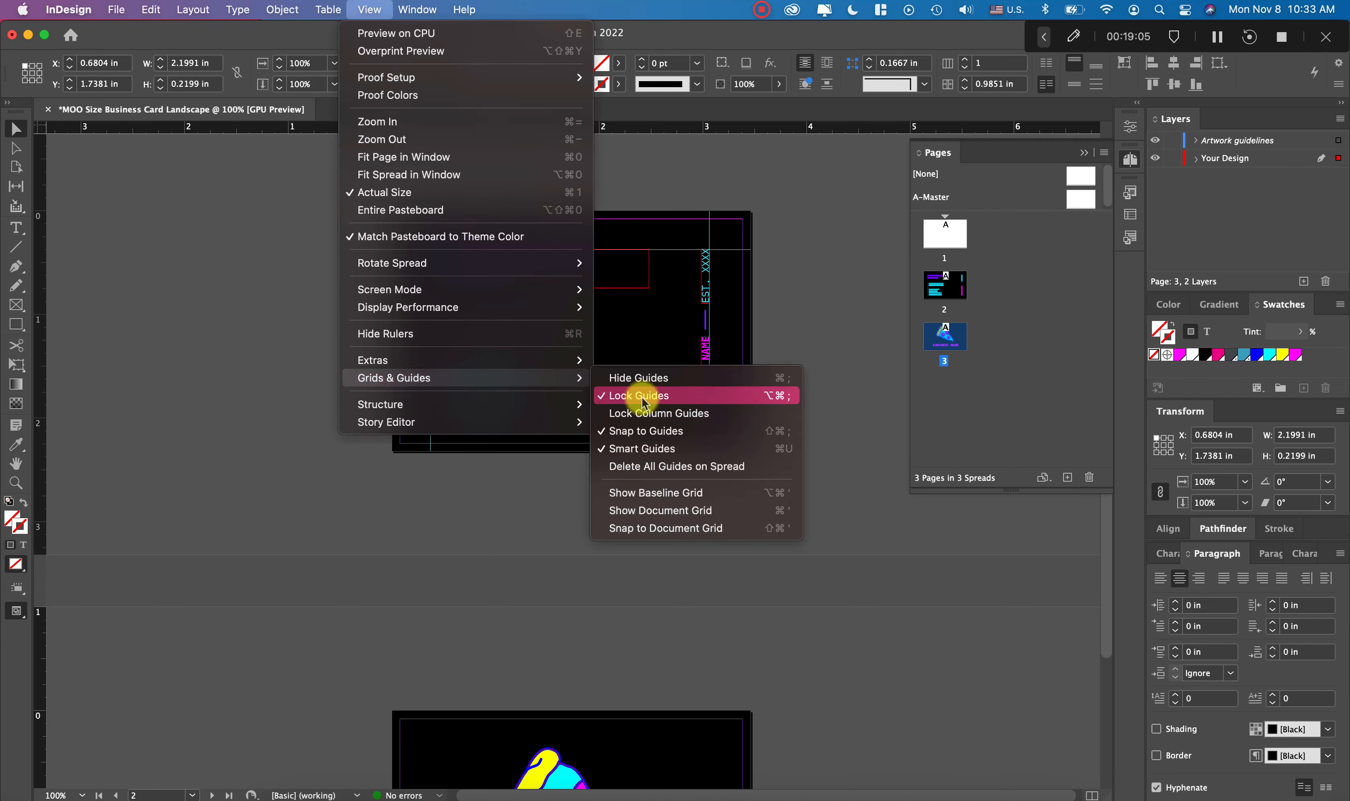
pyautogui.click(643, 400)
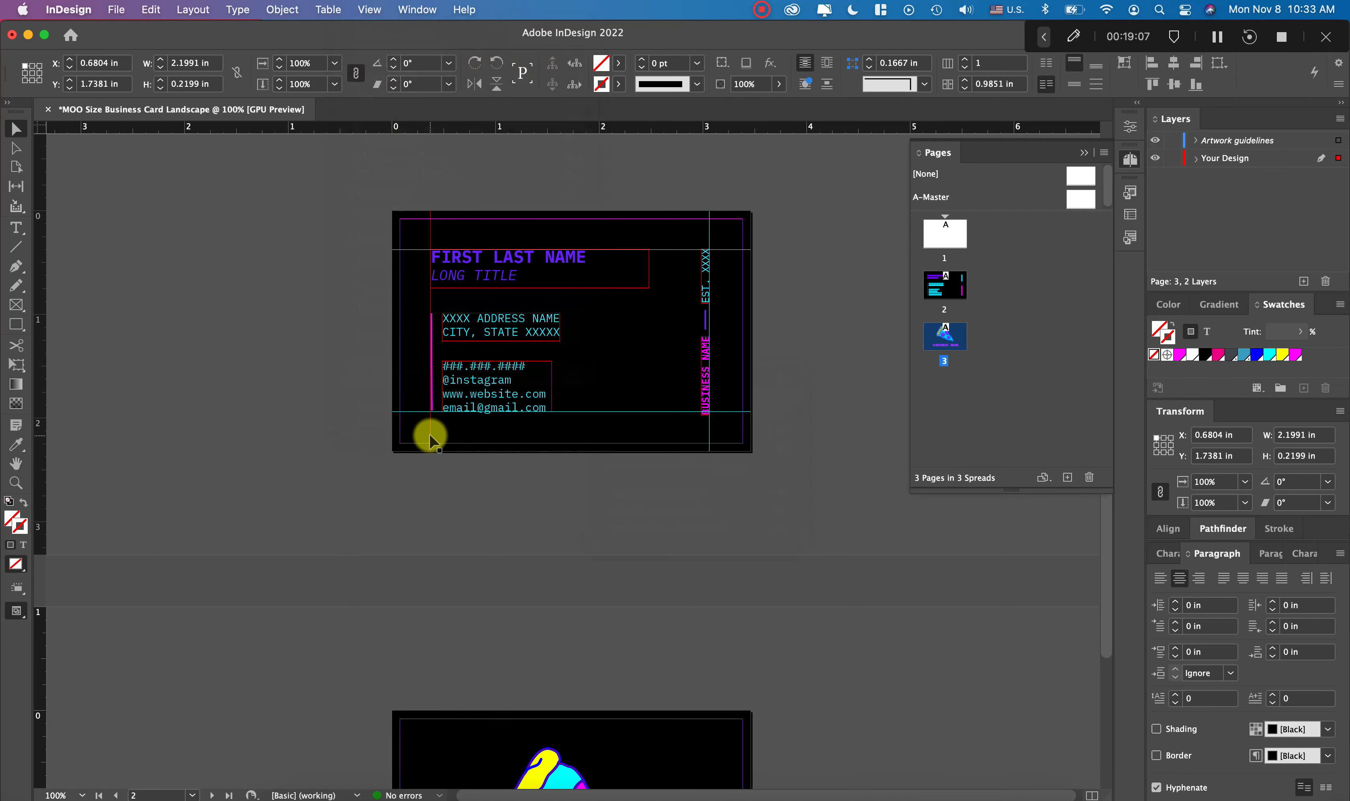
# Copy the two vertical and two horizontal guides from page 2 to the same positions on page 3
pyautogui.click(430, 439)
pyautogui.keyDown('shift'); pyautogui.click(416, 412); pyautogui.keyUp('shift')
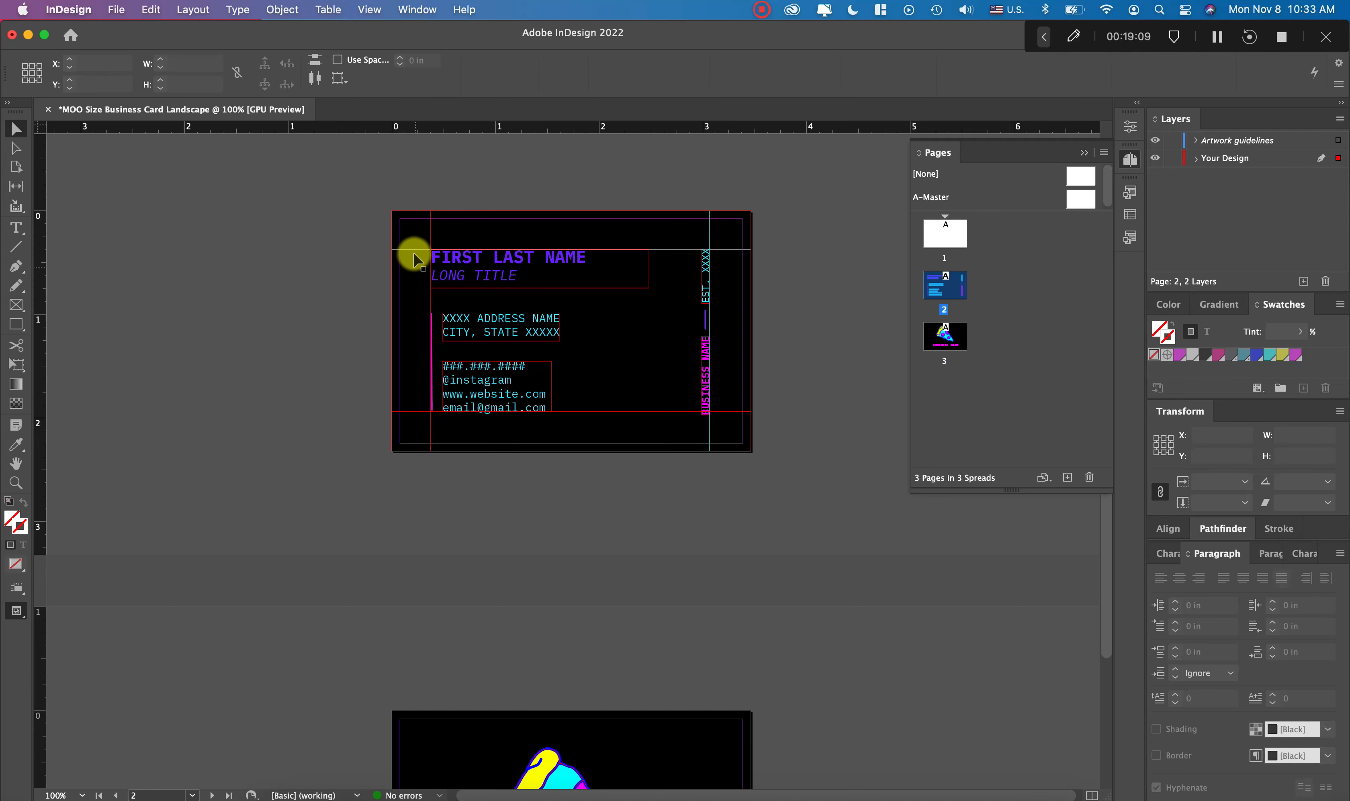
pyautogui.keyDown('shift'); pyautogui.click(414, 250); pyautogui.keyUp('shift')
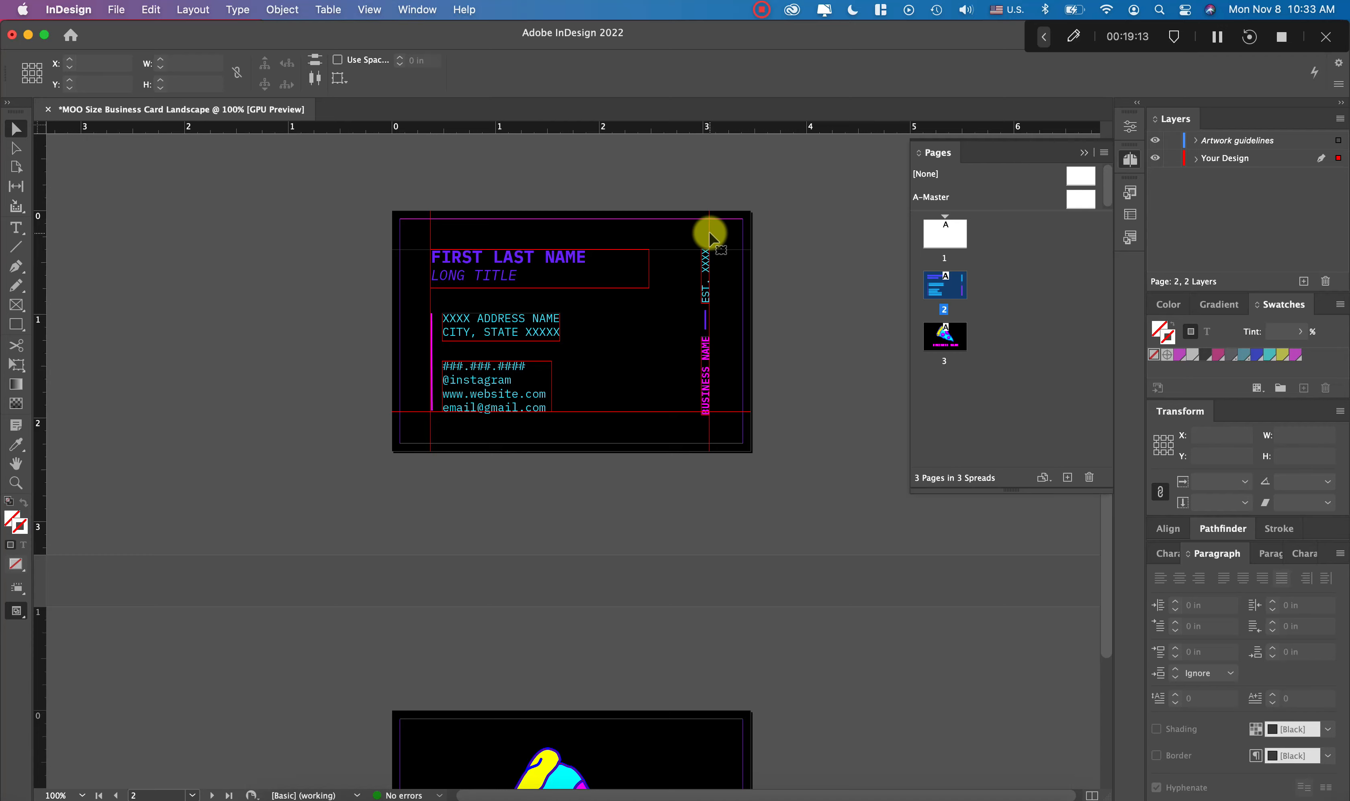
pyautogui.scroll(-5, 709, 235)
pyautogui.click(703, 499)
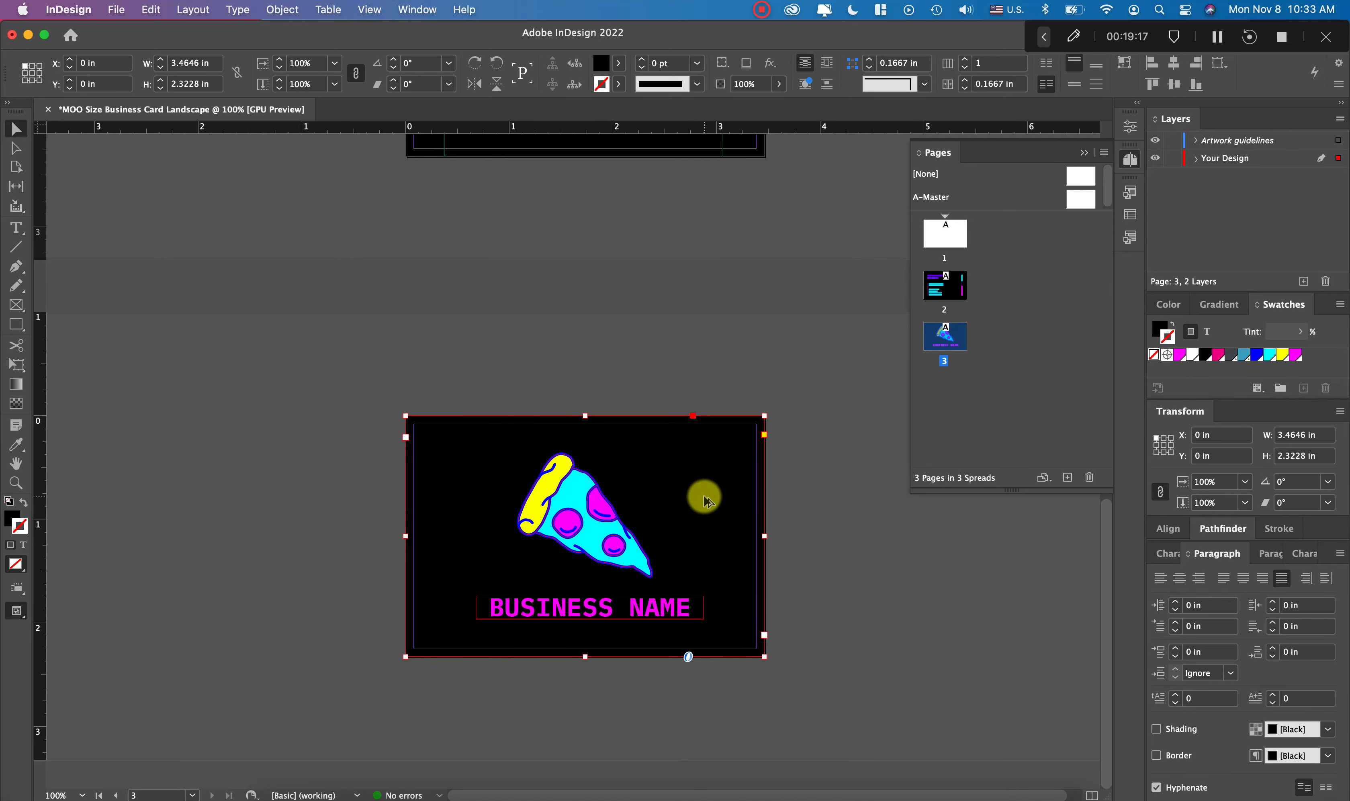
pyautogui.press('super+alt+g')
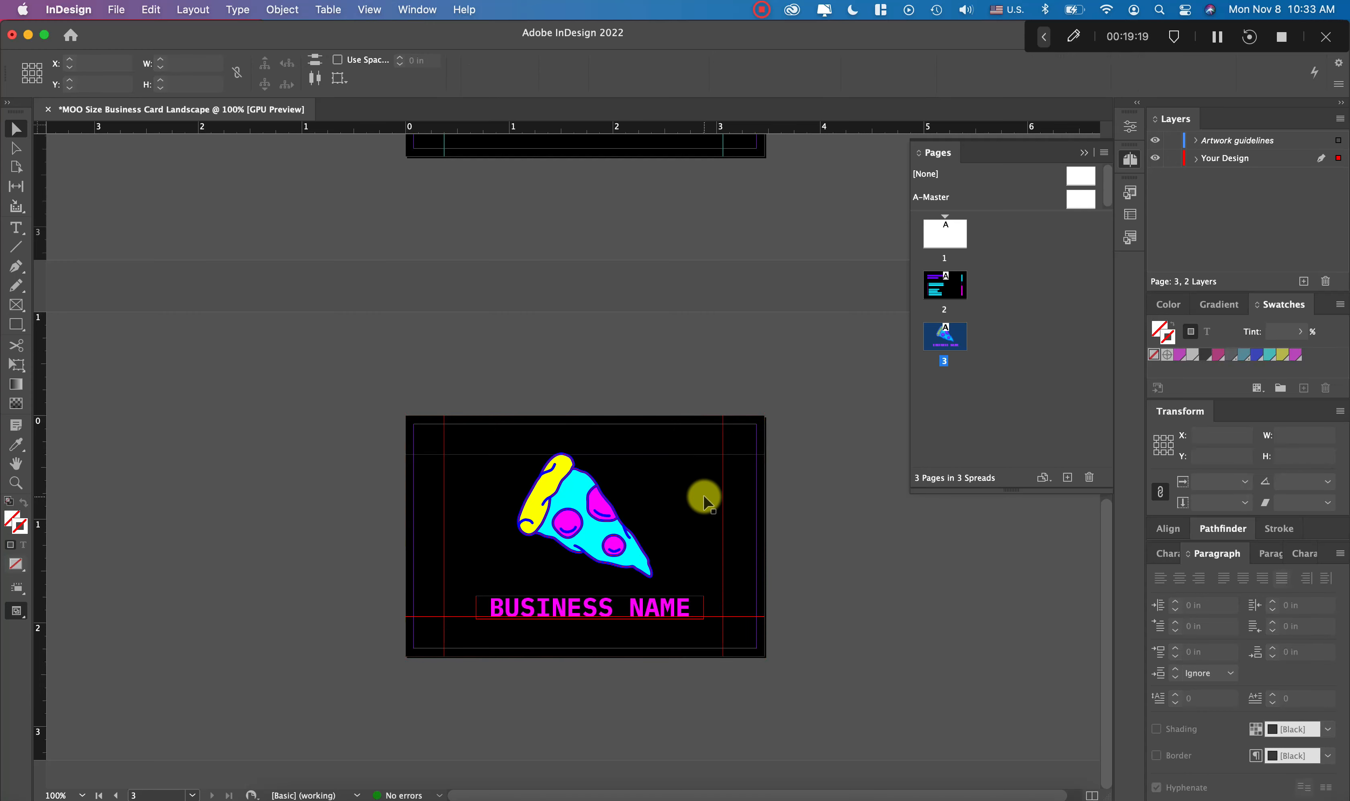
pyautogui.click(847, 608)
# Fit the logo between the page 3 guides: shorten the BUSINESS NAME frame to 0.195 in and scale the pizza to about 1.27 in wide
pyautogui.scroll(3, 682, 658)
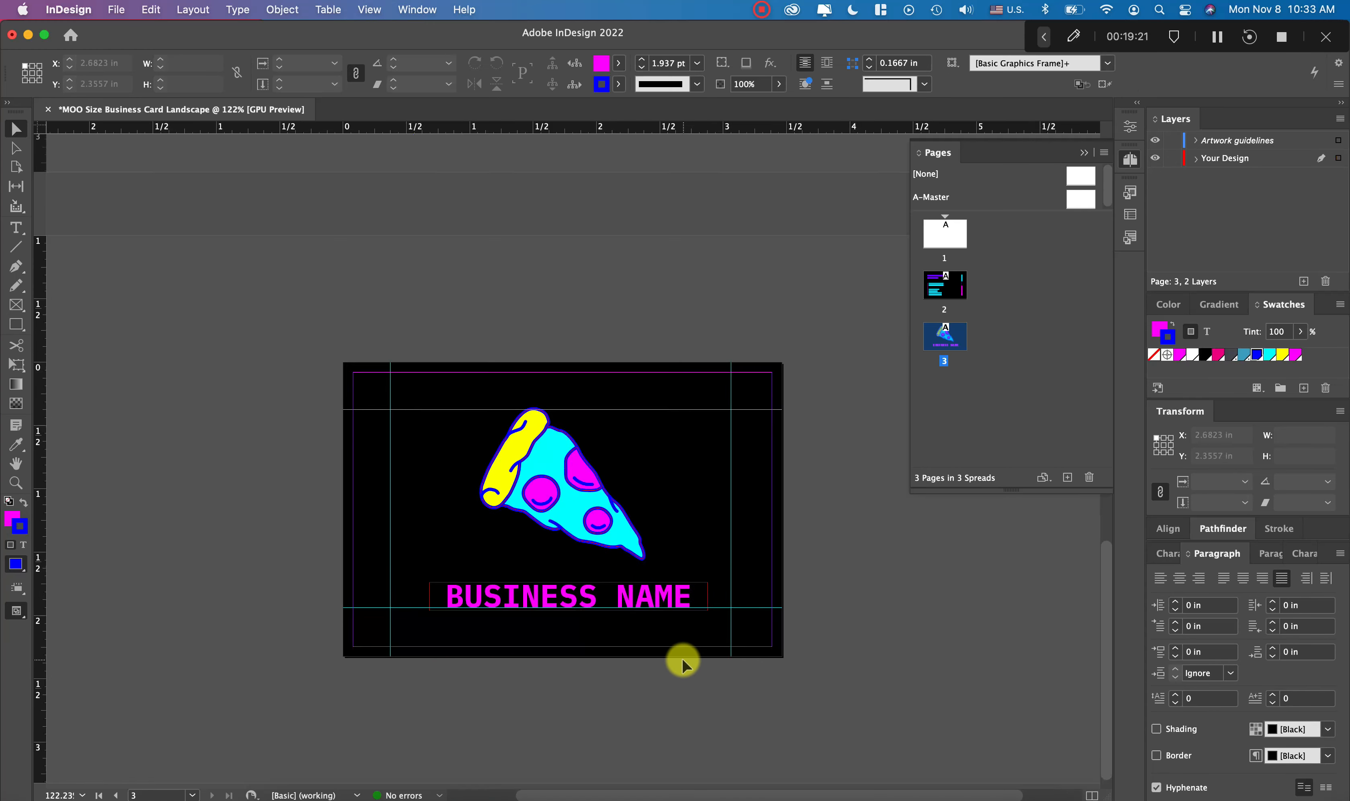
pyautogui.click(518, 585)
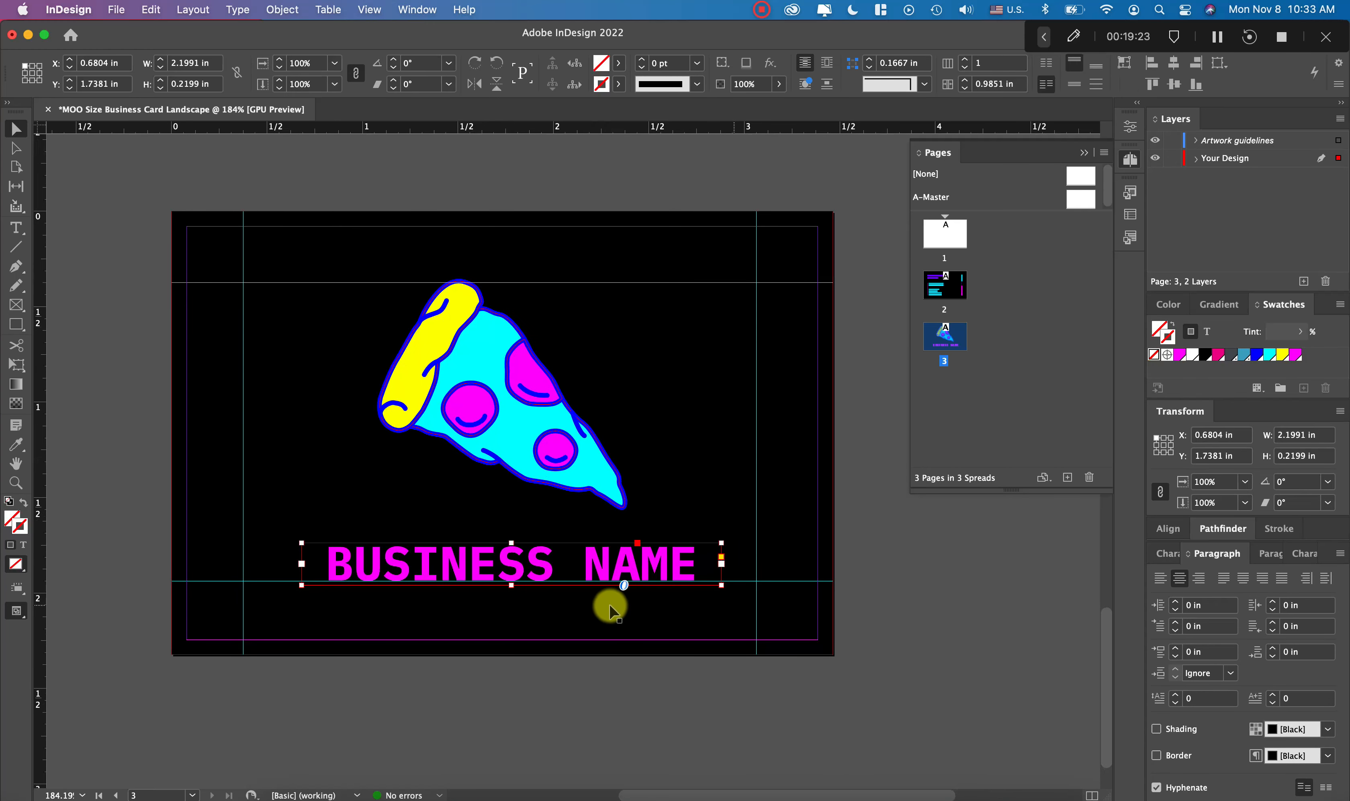
pyautogui.click(507, 400)
pyautogui.moveTo(482, 315); pyautogui.dragTo(511, 286)
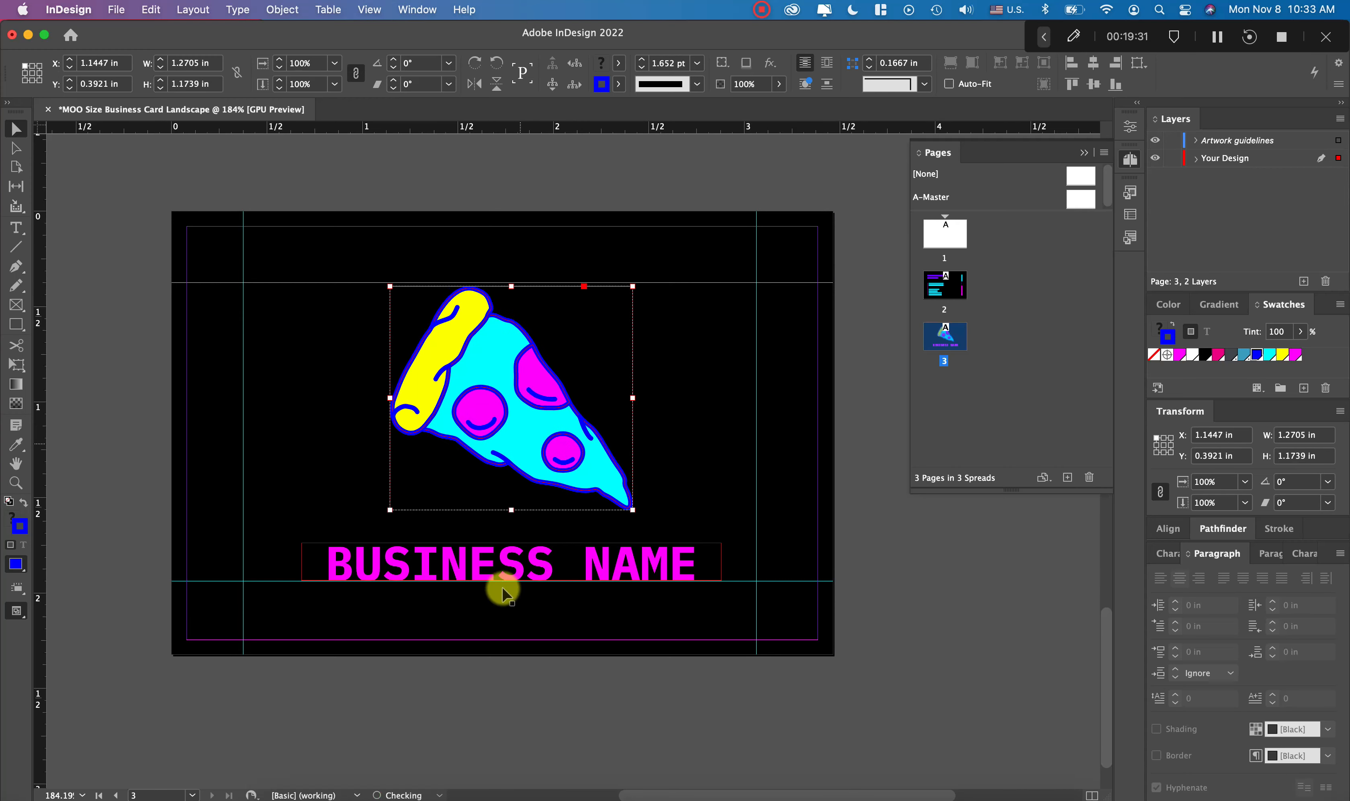
# Centre the pizza illustration and the BUSINESS NAME text horizontally on page 3, using Align to Page for the pizza
pyautogui.keyDown('shift'); pyautogui.click(500, 561); pyautogui.keyUp('shift')
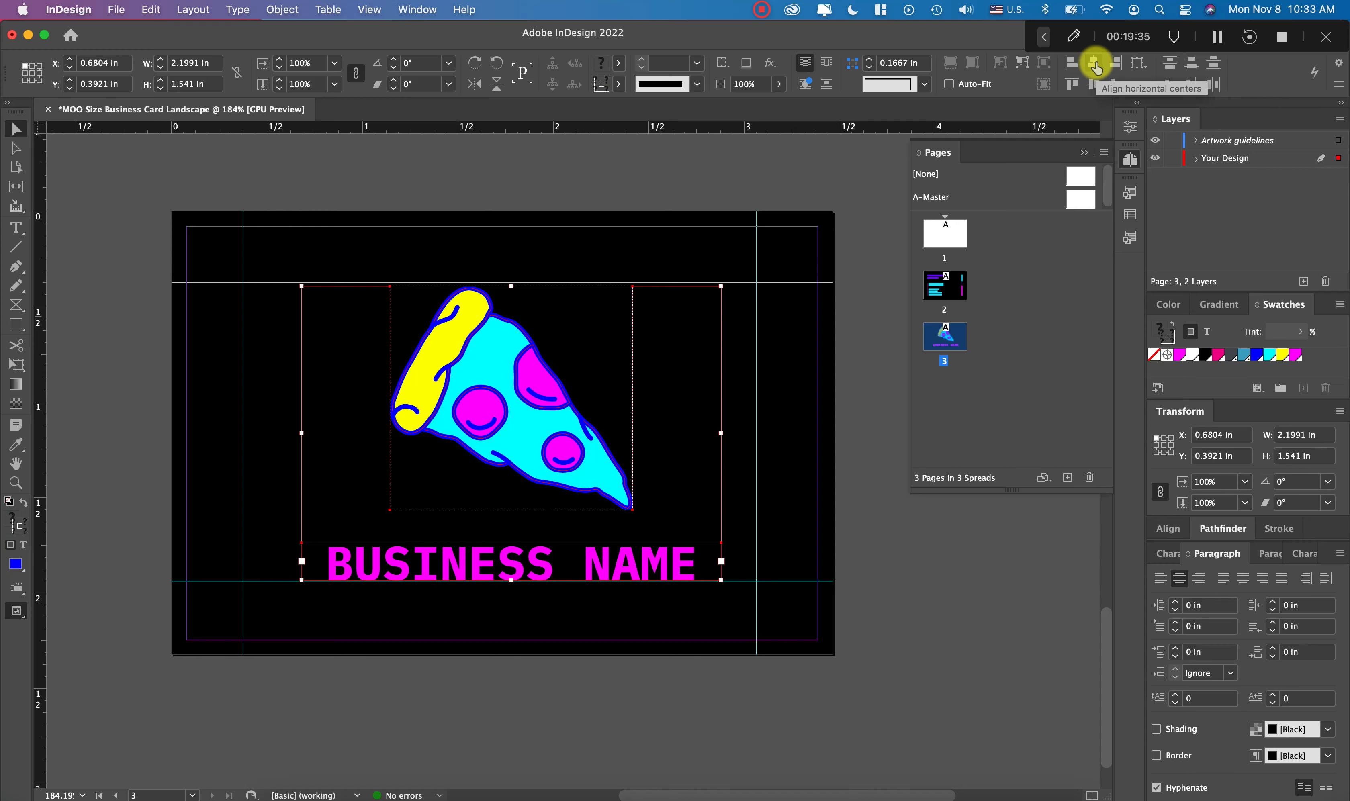
pyautogui.click(634, 274)
pyautogui.click(518, 350)
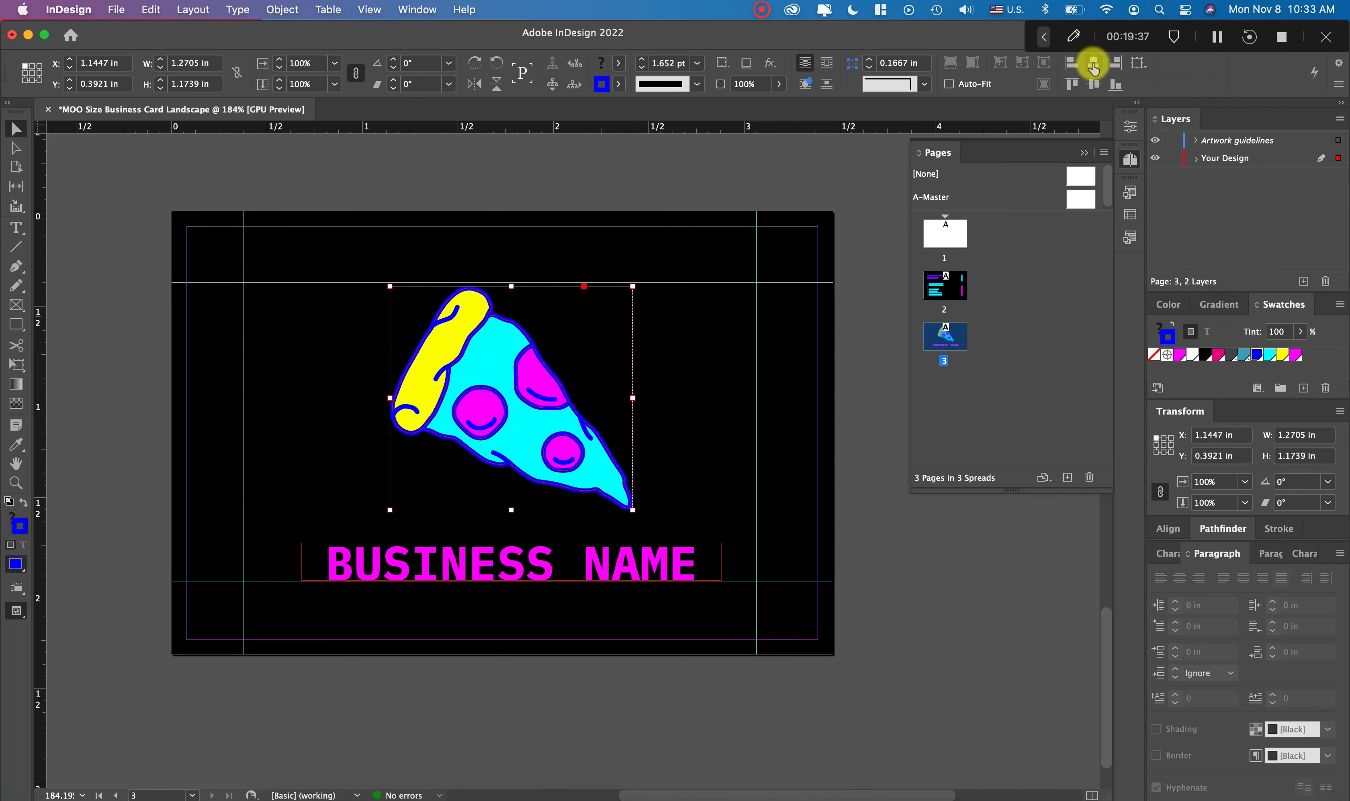
pyautogui.click(1138, 62)
pyautogui.click(1172, 123)
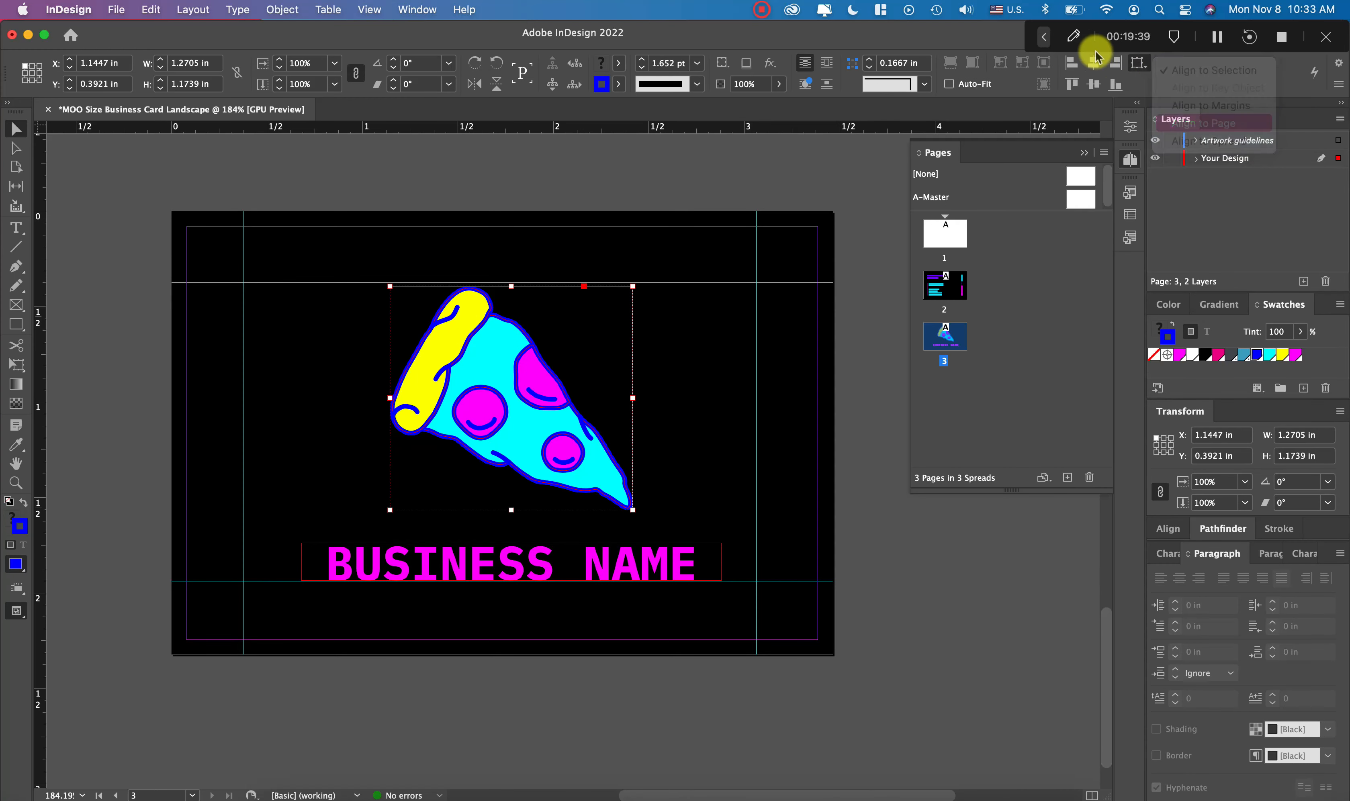
pyautogui.click(1094, 62)
pyautogui.click(583, 567)
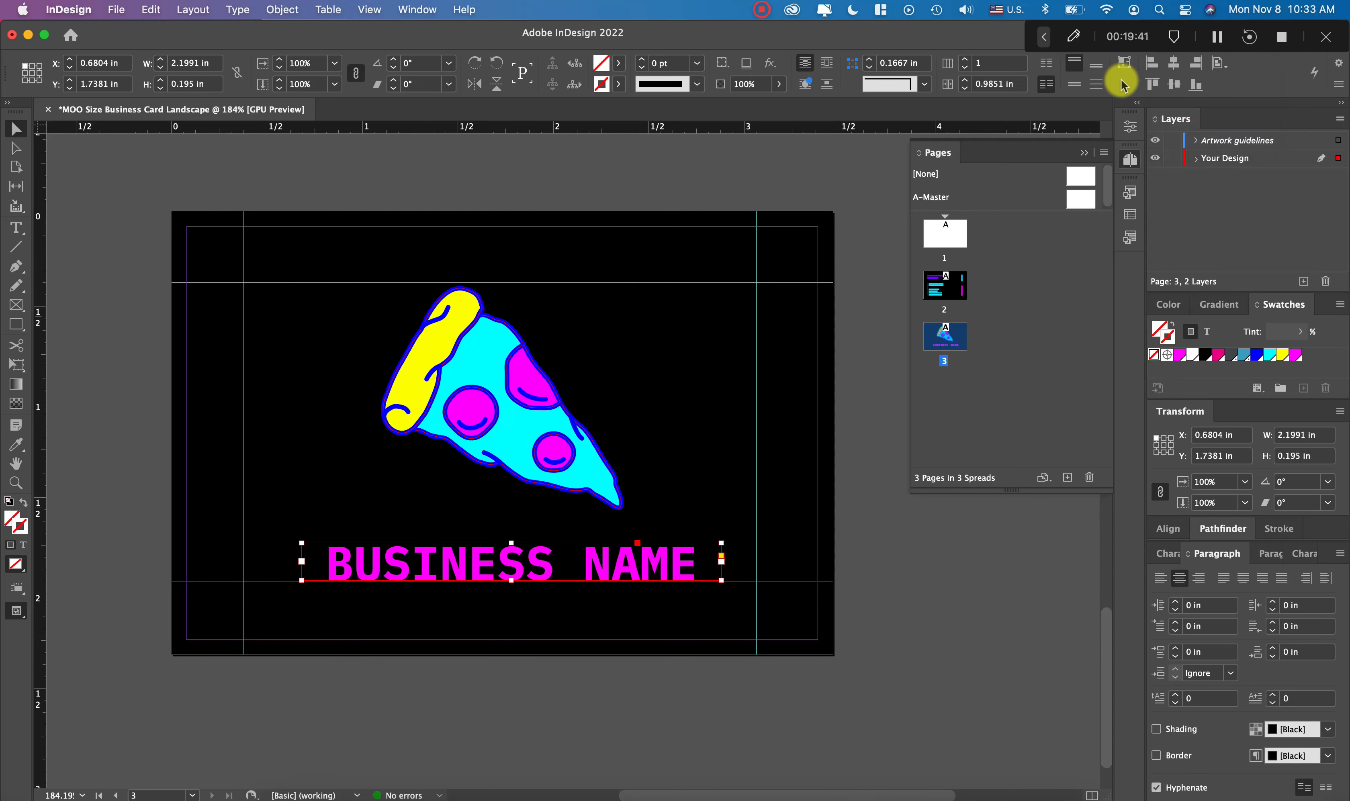
pyautogui.click(1173, 62)
pyautogui.click(976, 600)
# Review both card sides with and without guides, and check the MOO artwork guidelines on page 1
pyautogui.scroll(-3, 976, 600)
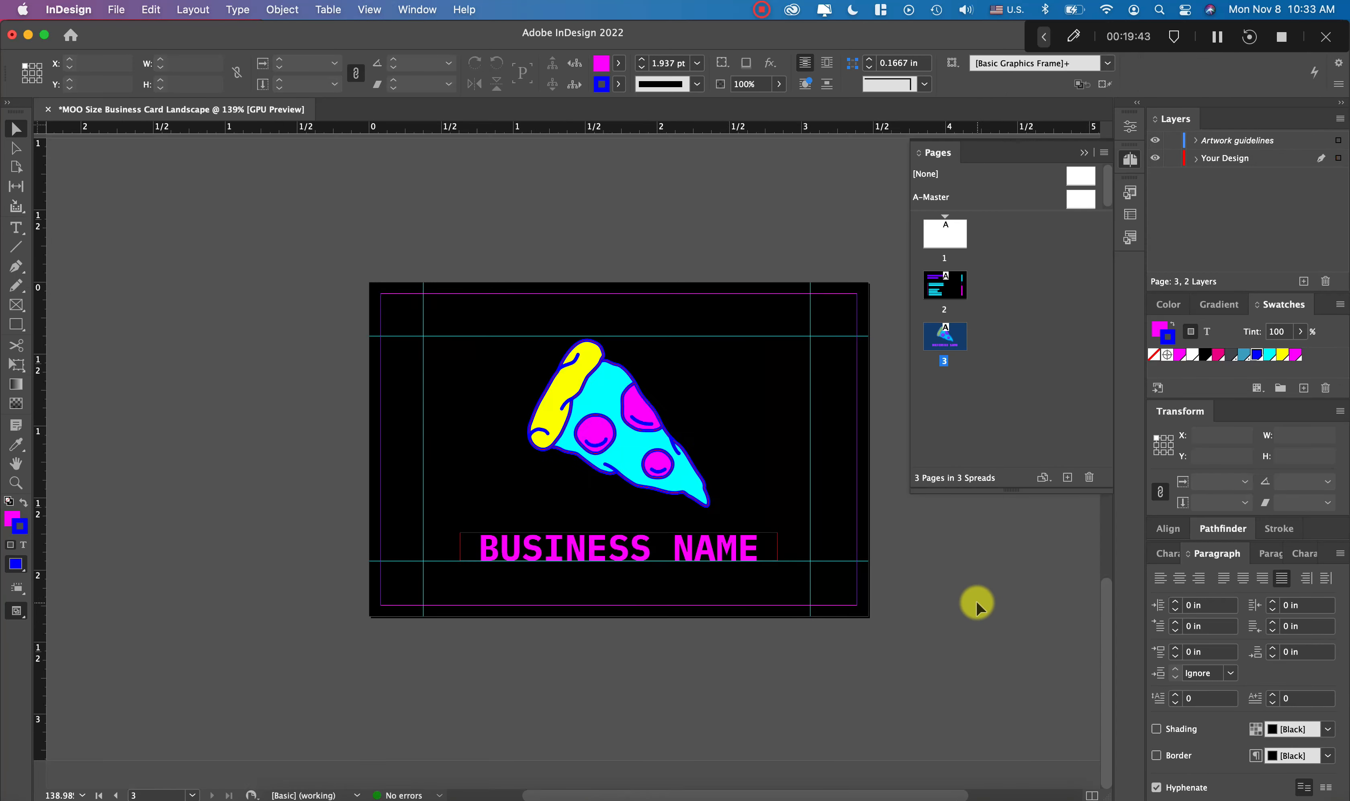
pyautogui.scroll(-2, 976, 599)
pyautogui.scroll(3, 976, 600)
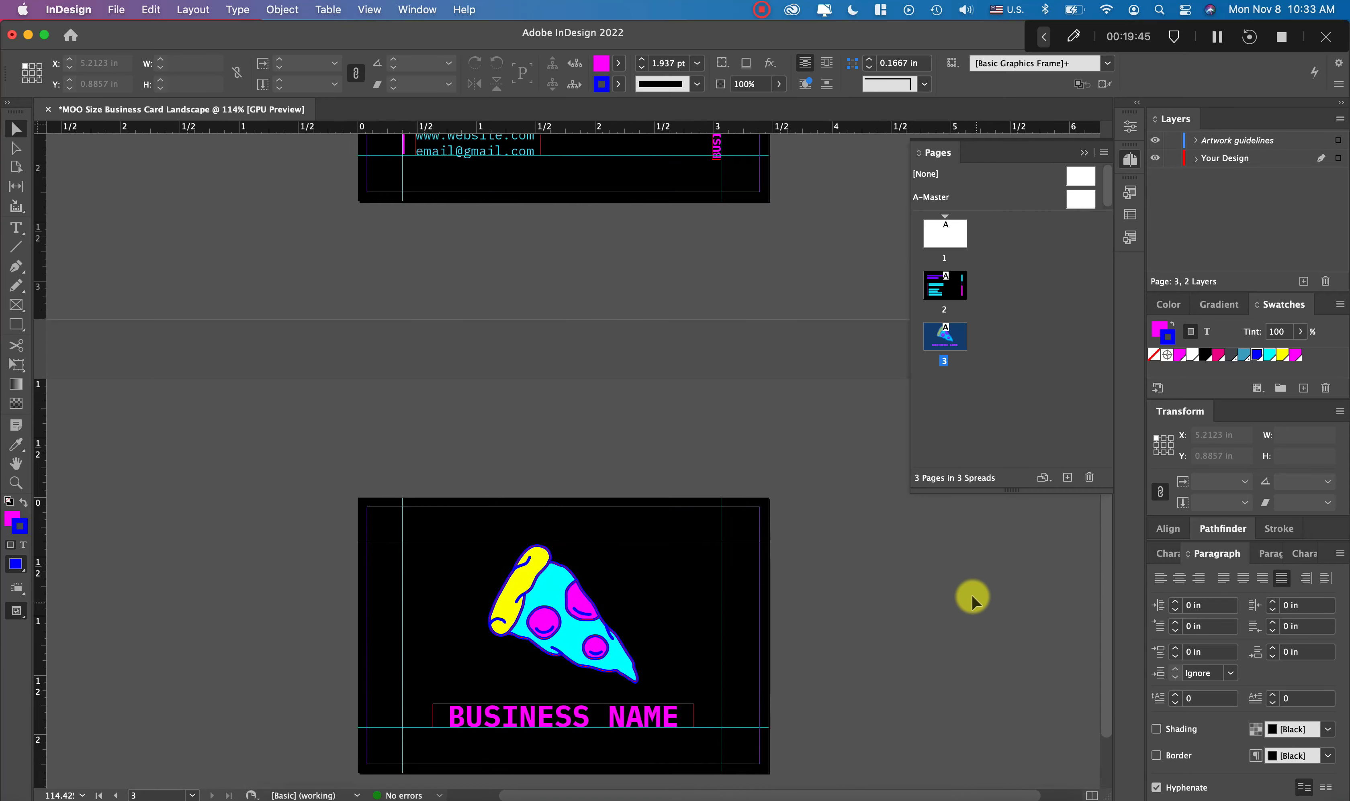
pyautogui.scroll(6, 972, 596)
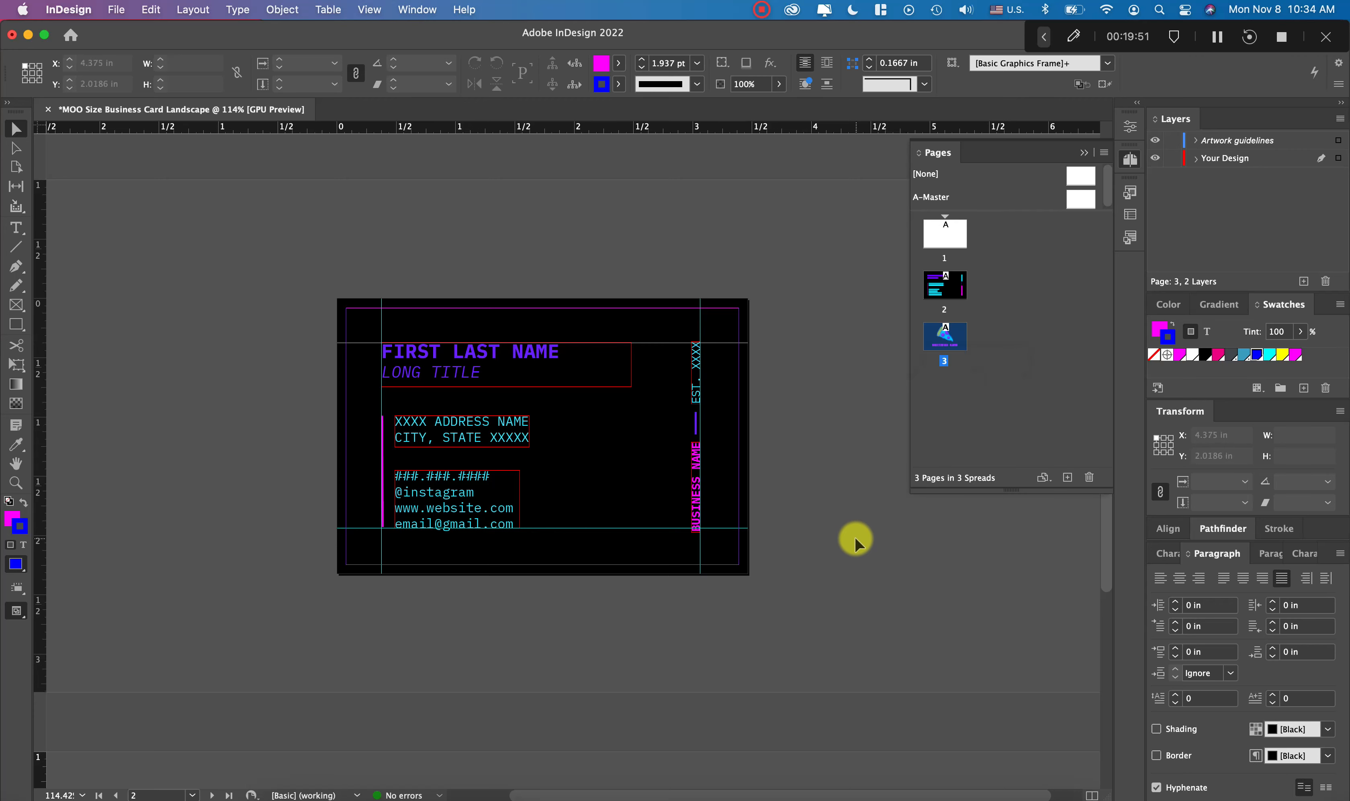
pyautogui.press('w')
pyautogui.scroll(-1, 854, 537)
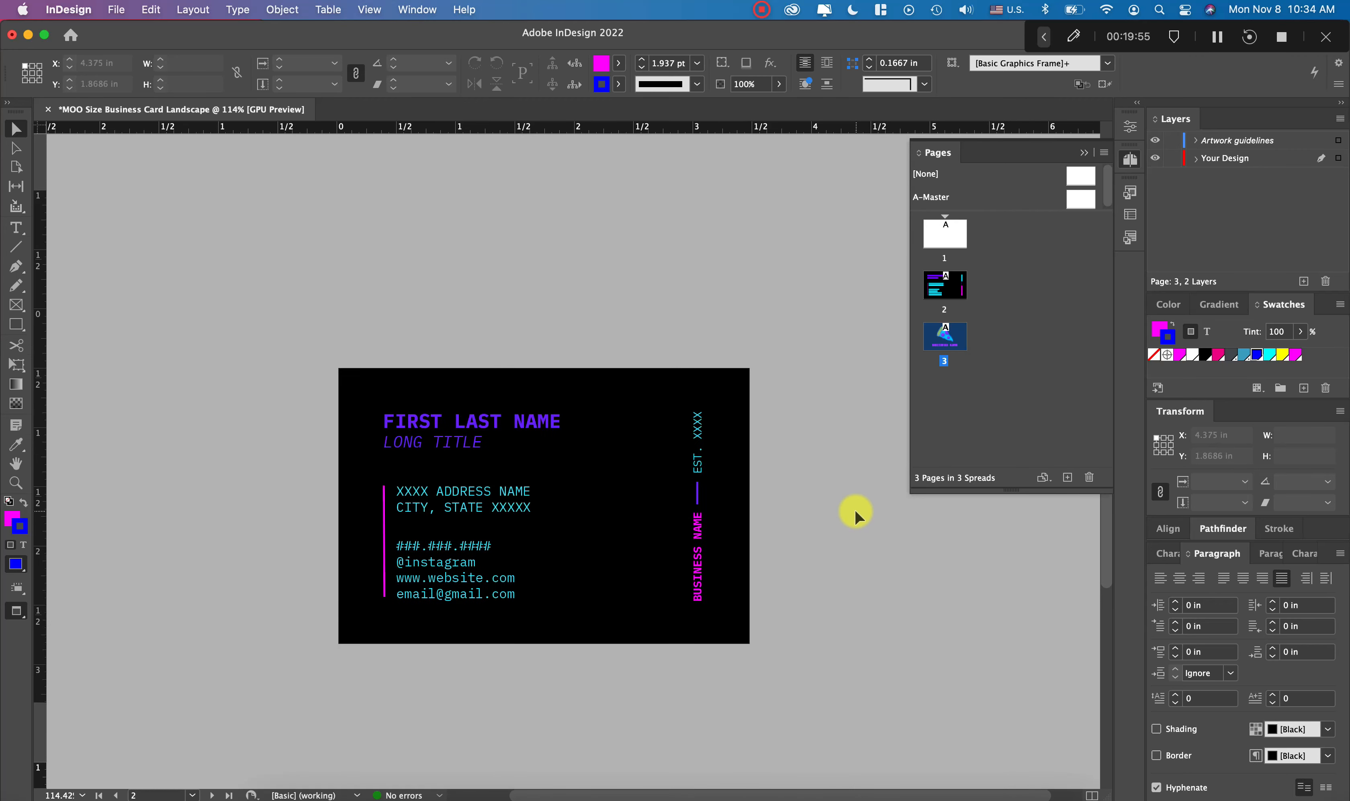
pyautogui.hotkey('shift', 'pageup')
pyautogui.press('w')
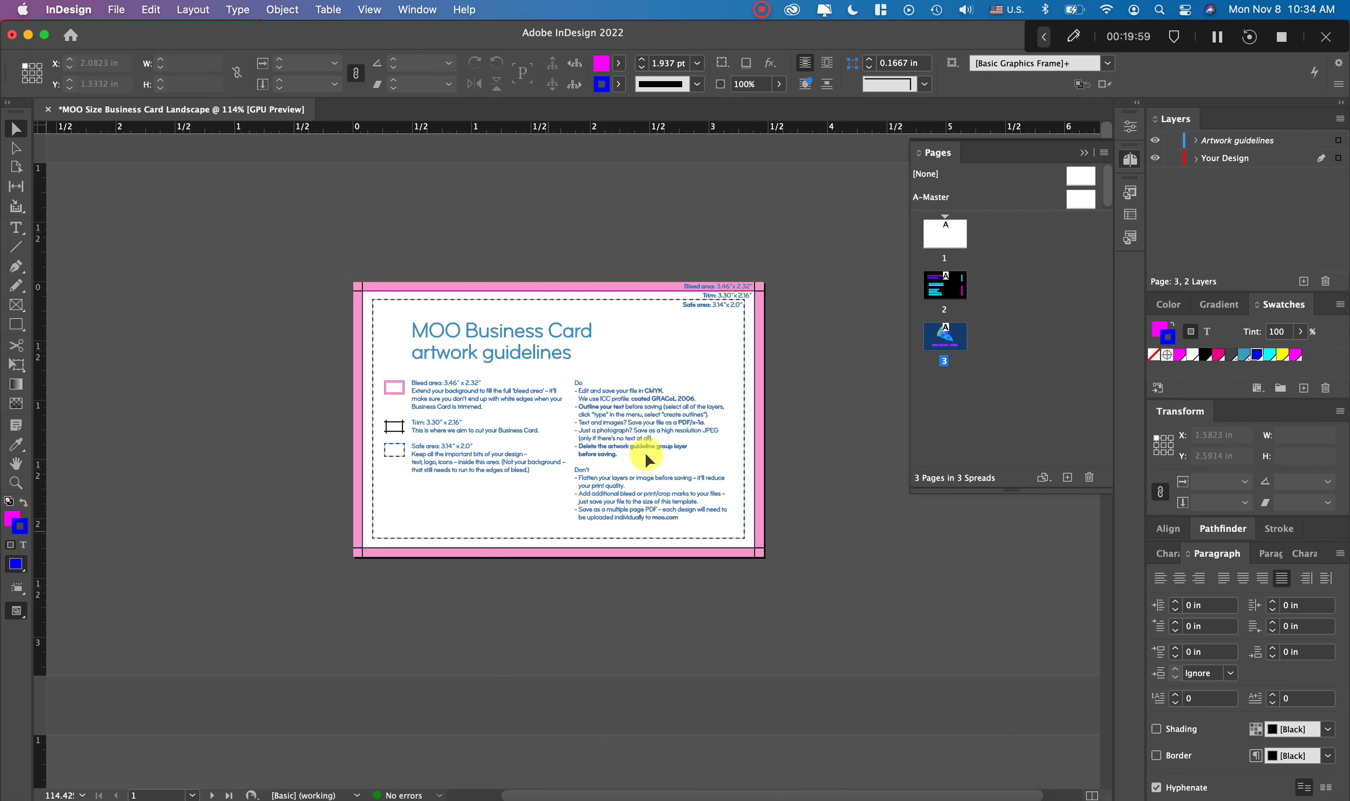
pyautogui.scroll(-2, 644, 453)
pyautogui.hotkey('shift', 'pagedown')
pyautogui.hotkey('shift', 'pagedown')
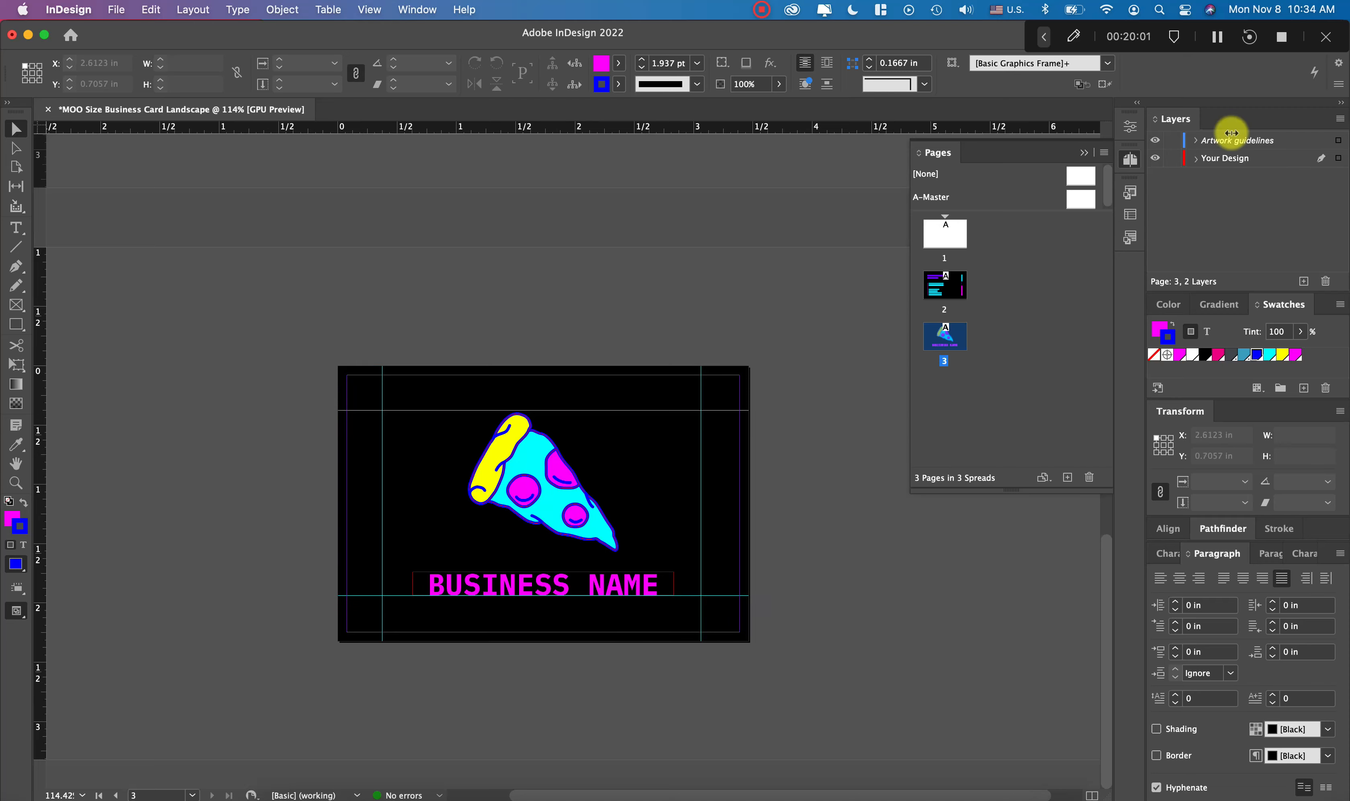